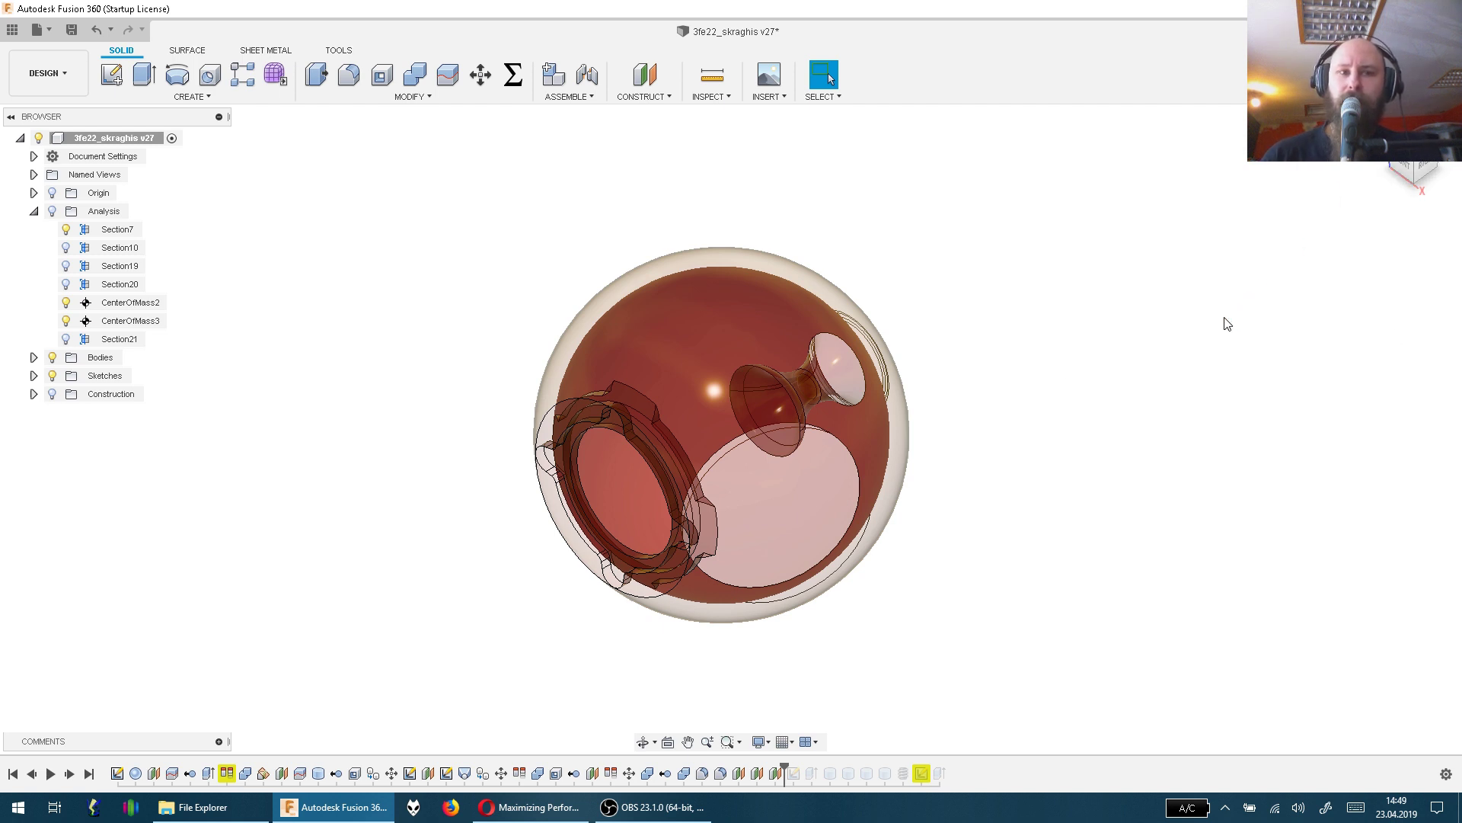
Examine the flared port inside the translucent spherical enclosure from the side and from oblique angles
left_click(1415, 171)
scroll(869, 441, "up", 5)
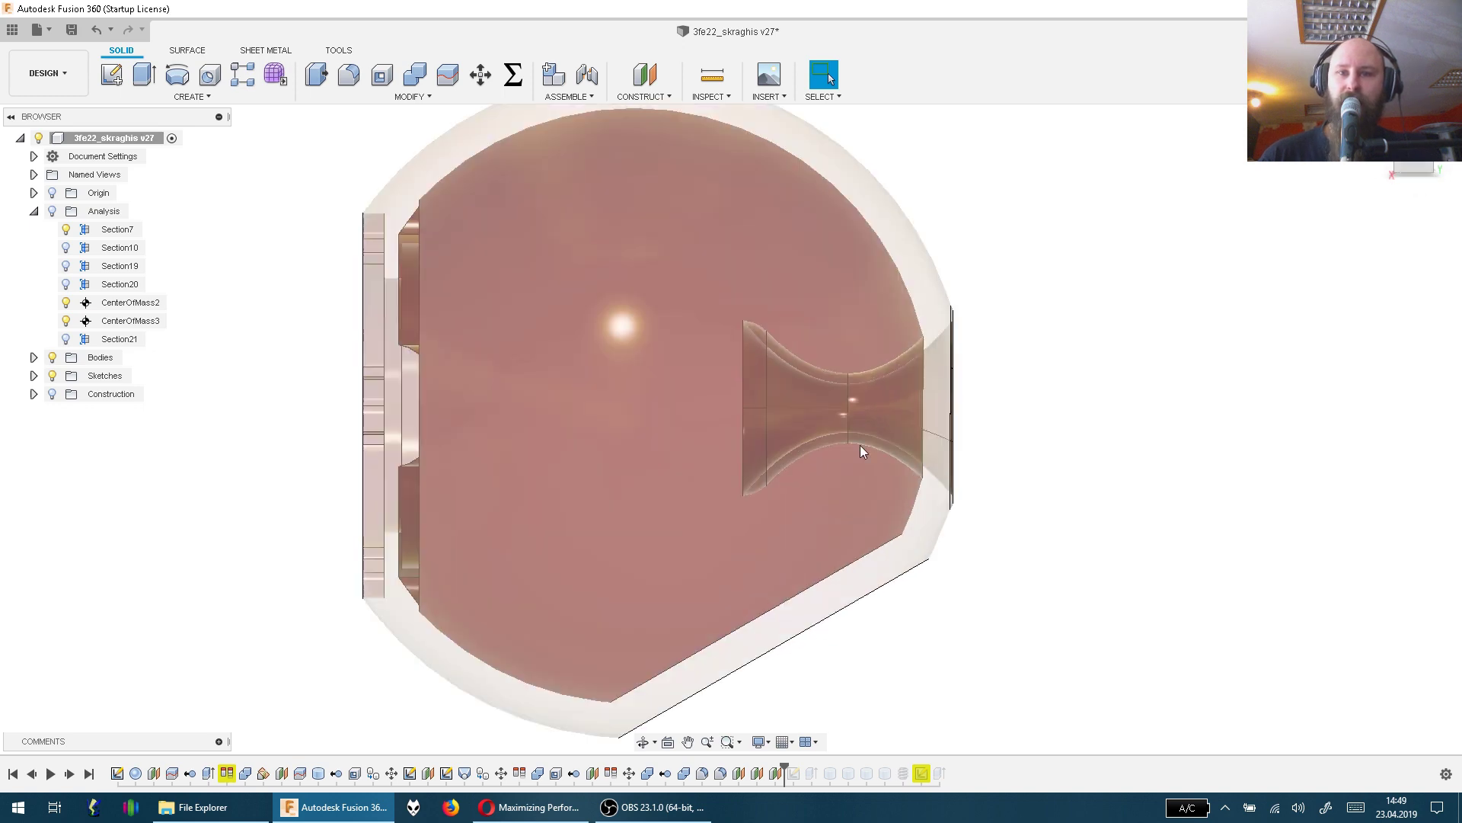
mouse_move(1024, 368)
left_mouse_down()
mouse_move(898, 353)
mouse_move(978, 369)
mouse_move(1008, 404)
mouse_move(1044, 382)
mouse_move(1117, 376)
mouse_move(1101, 361)
mouse_move(1165, 364)
mouse_move(999, 367)
left_mouse_up()
left_click_drag(911, 359, 817, 480)
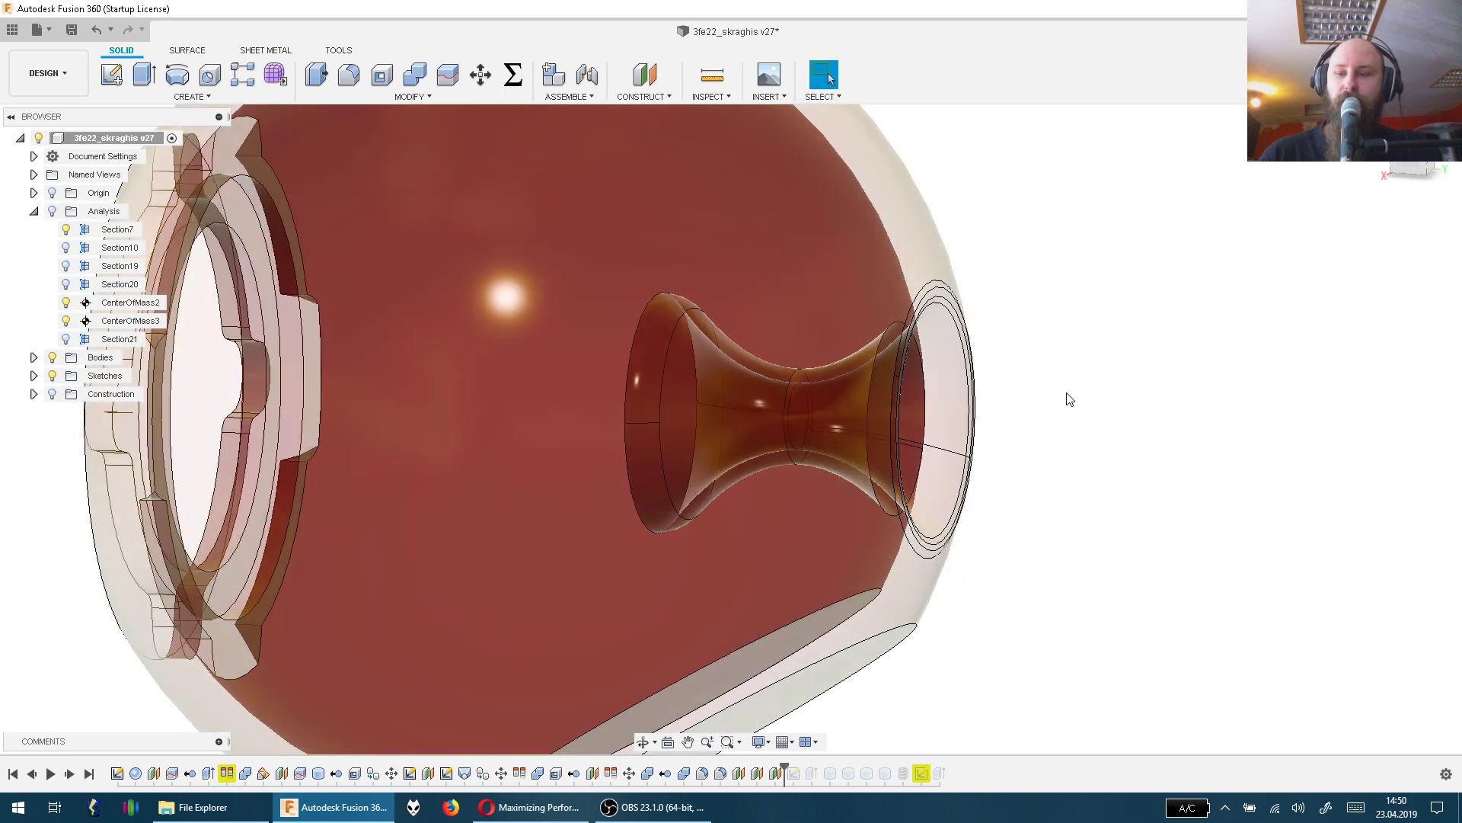
left_click_drag(1067, 398, 770, 427)
left_click_drag(1174, 425, 935, 439)
left_click_drag(1065, 482, 971, 446)
scroll(1011, 415, "down", 5)
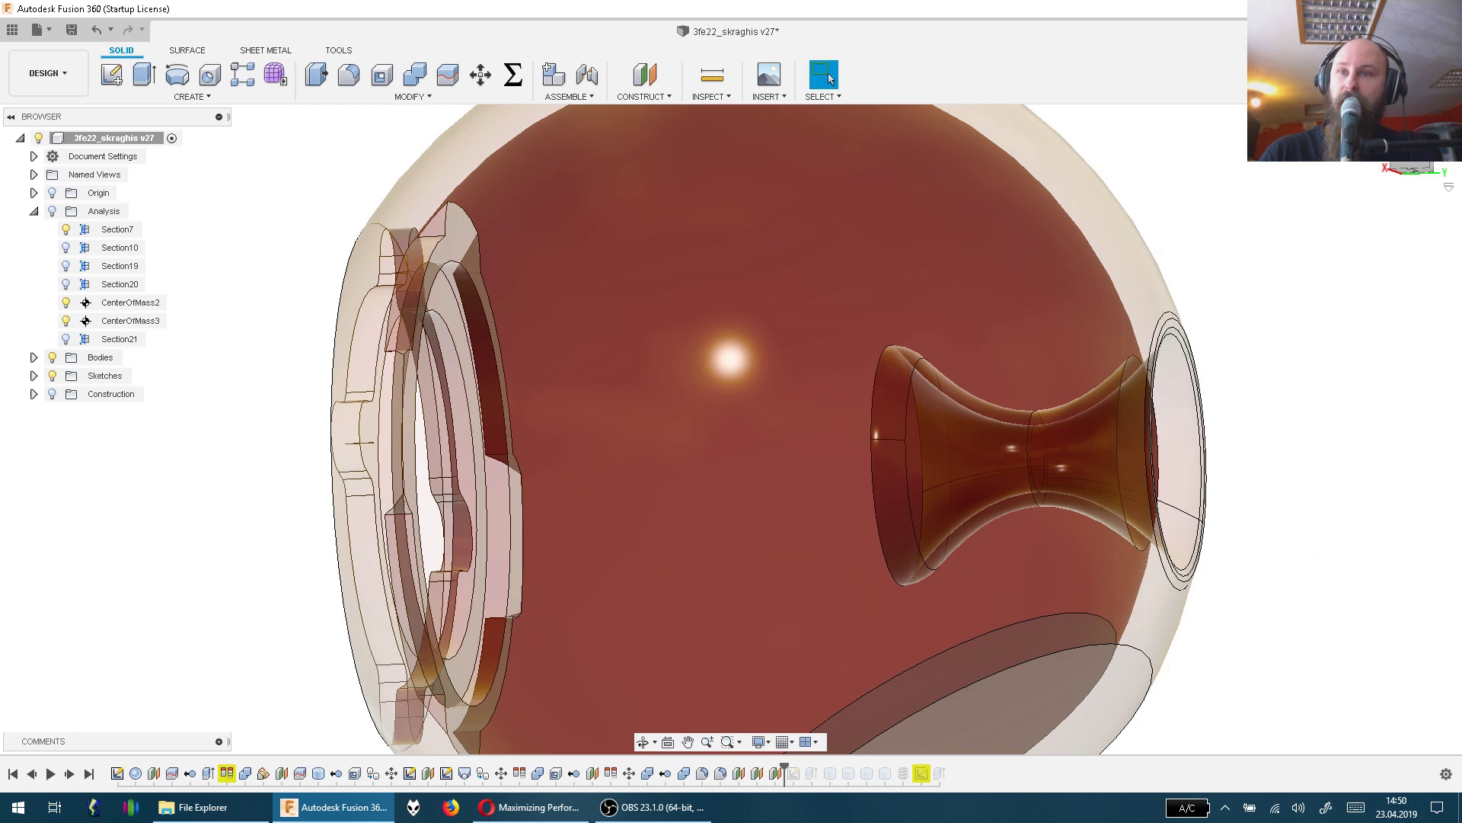
Turn on the saved analyses to show the enclosure and its flared port in cross-section
left_click(1377, 115)
left_click(1423, 163)
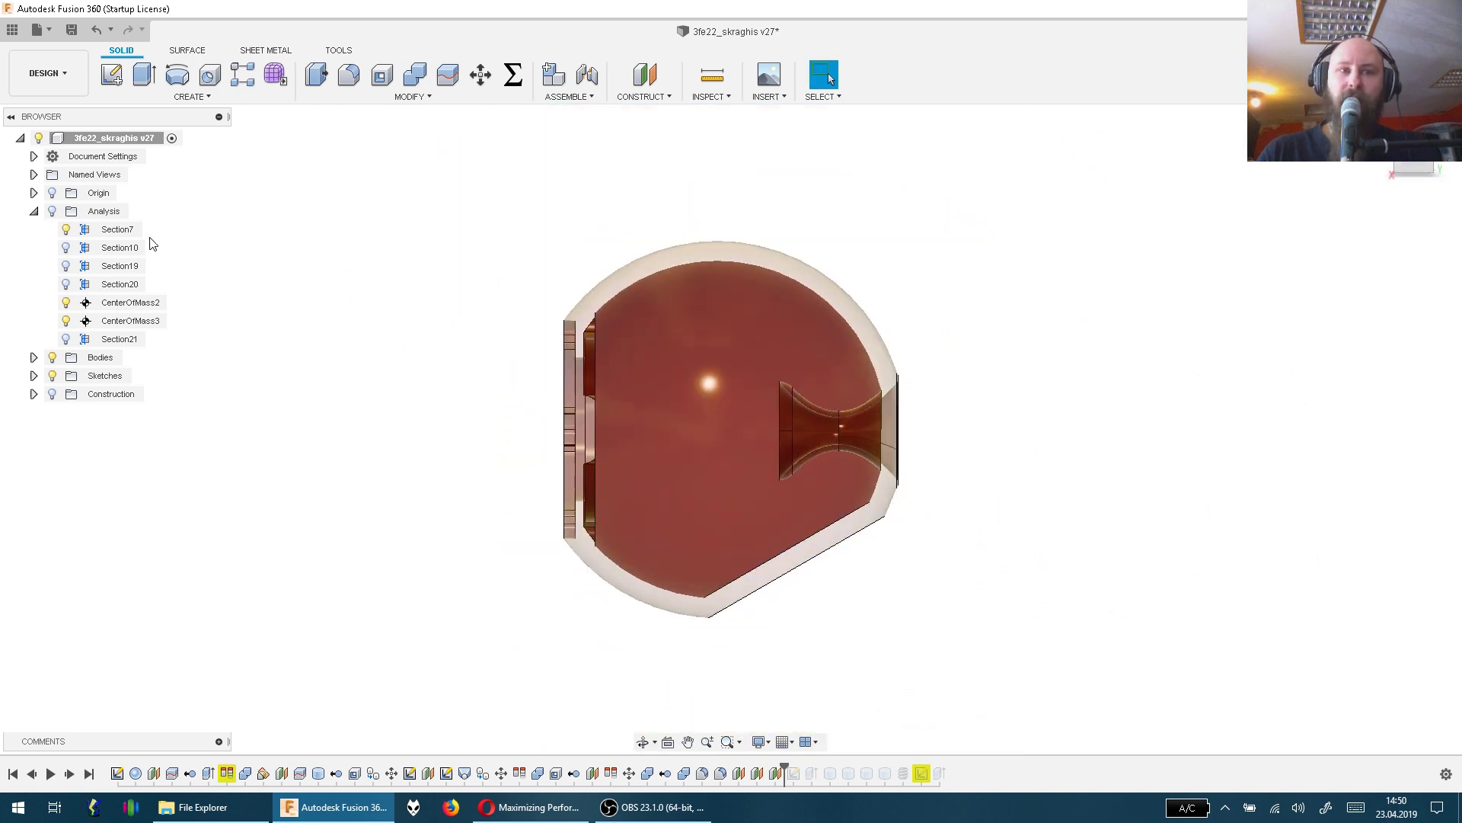
scroll(902, 466, "up", 6)
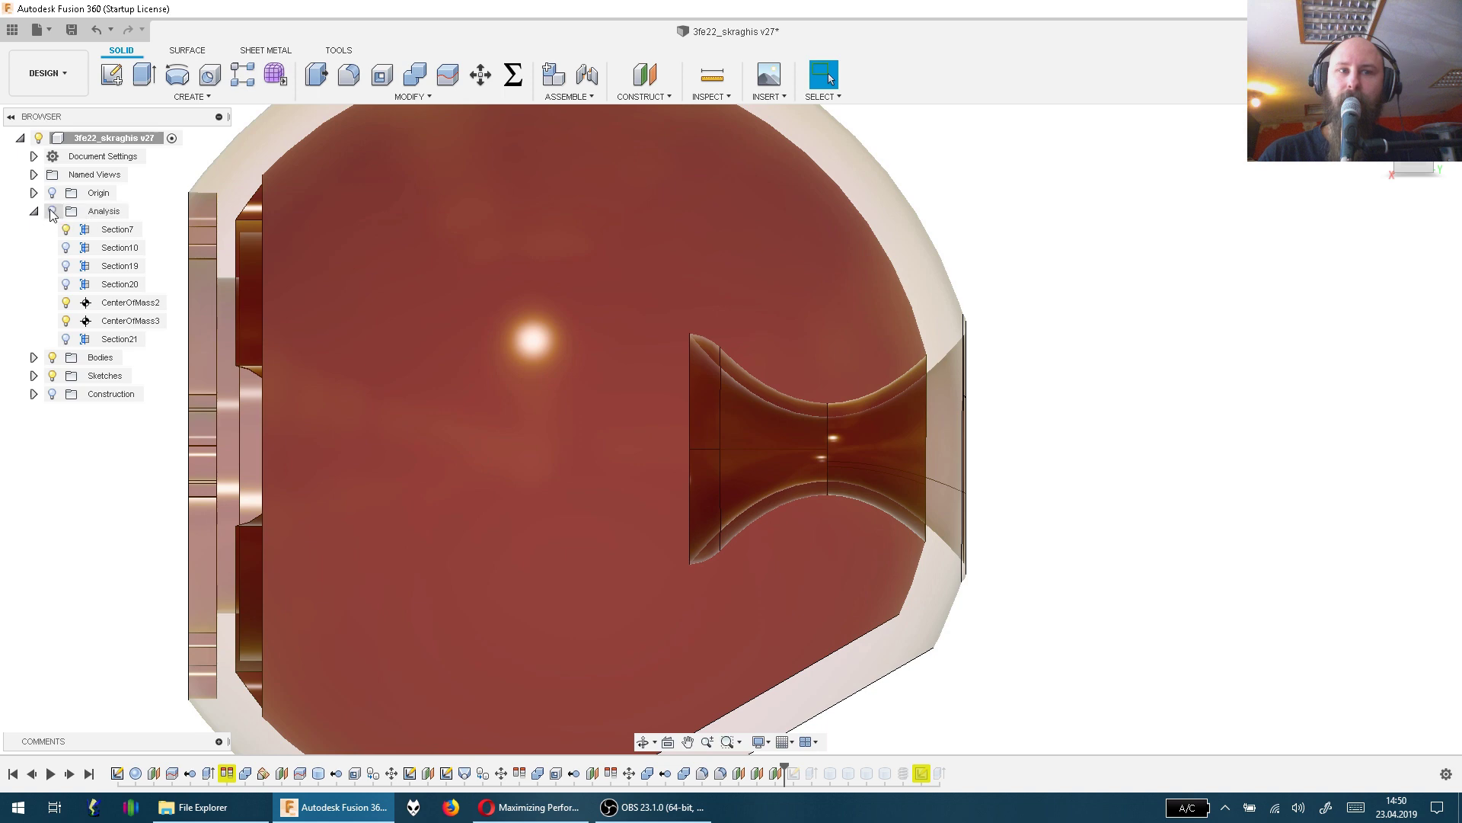
left_click(52, 211)
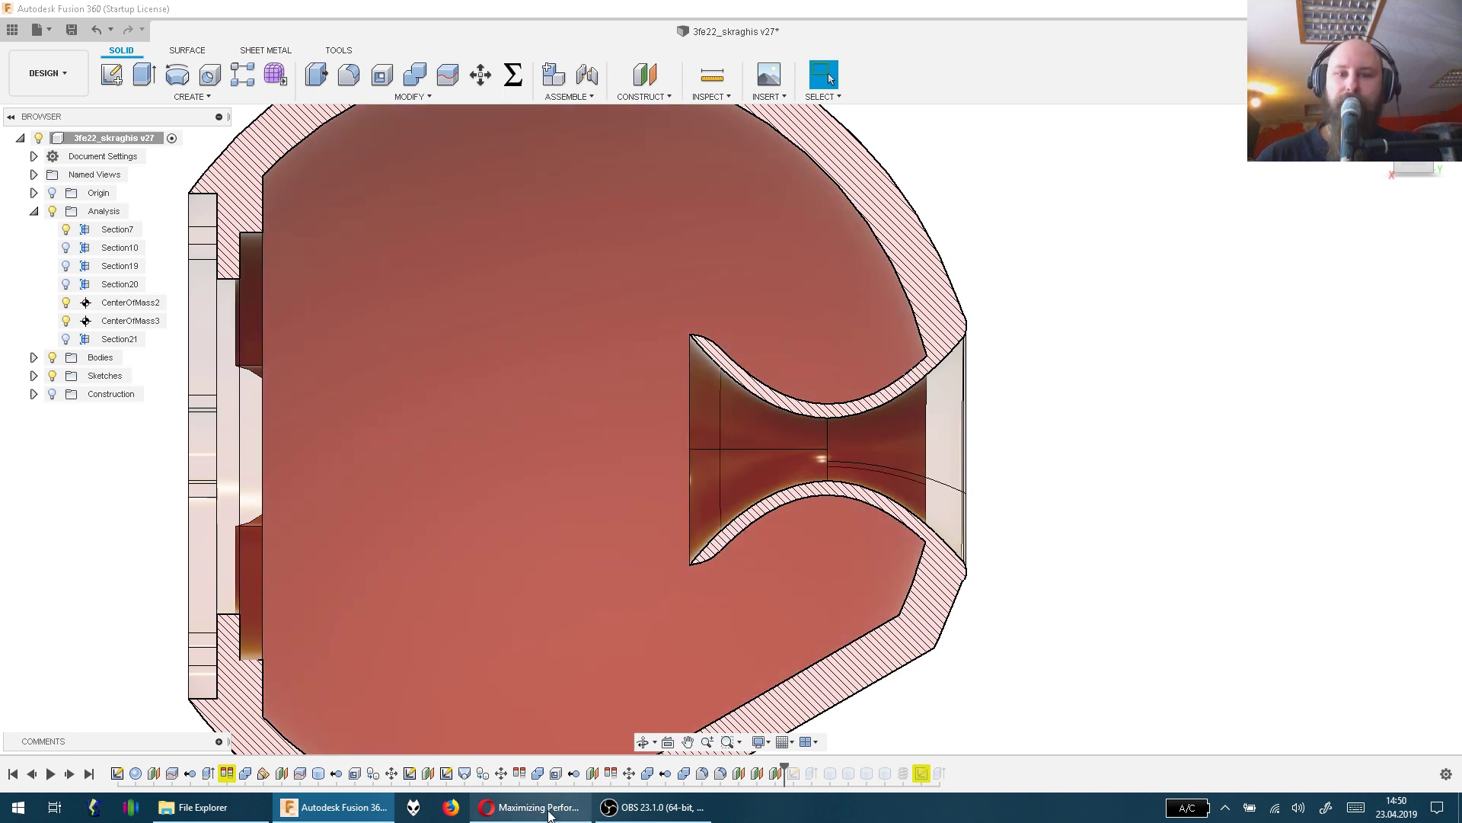
Switch to the browser and read the port paper's passages and diagrams on the boundary layer and flow separation
left_click(544, 806)
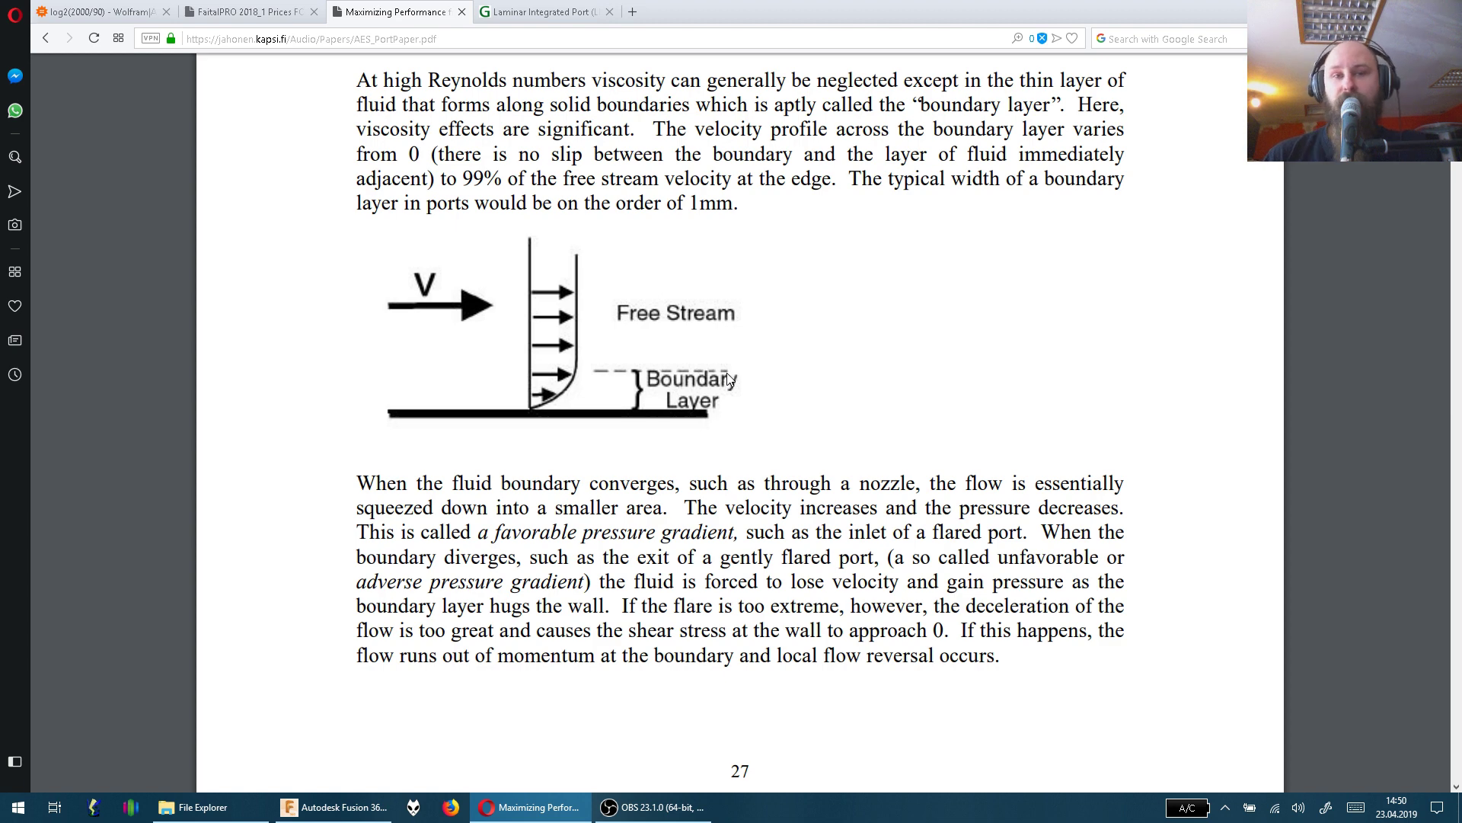
scroll(739, 370, "up", 2)
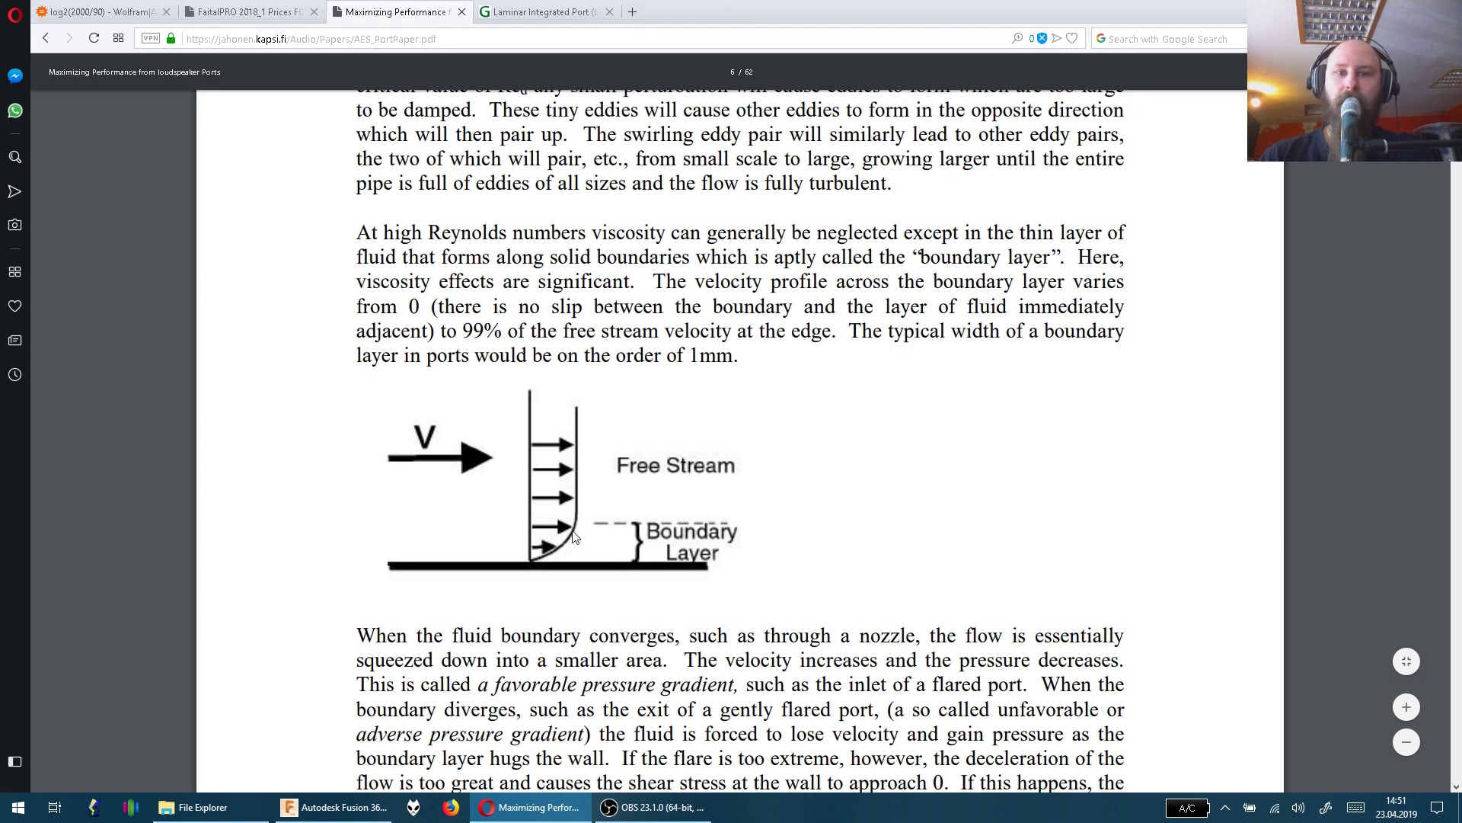
scroll(824, 548, "down", 15)
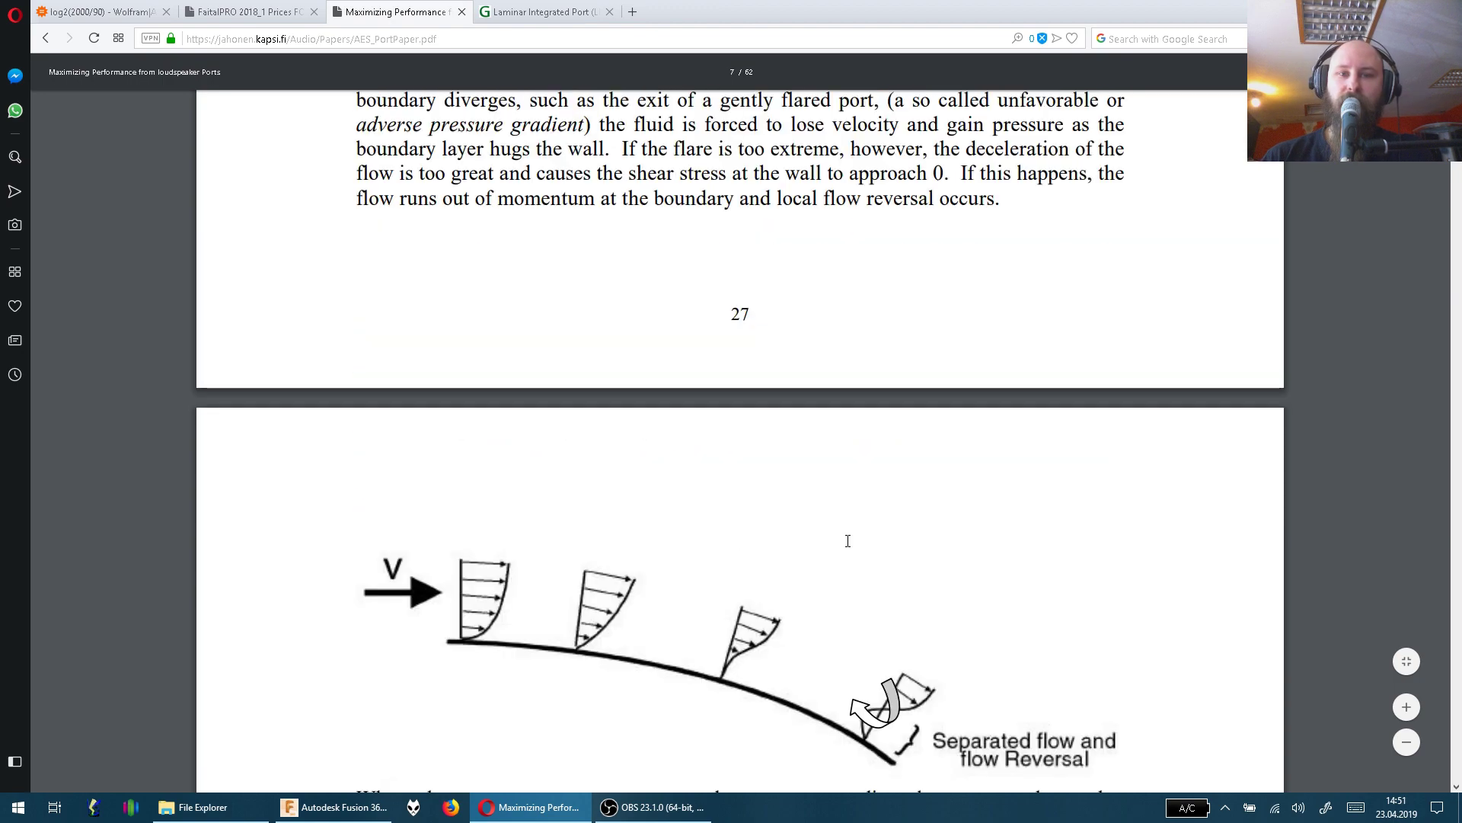
scroll(847, 538, "up", 3)
scroll(847, 539, "up", 3)
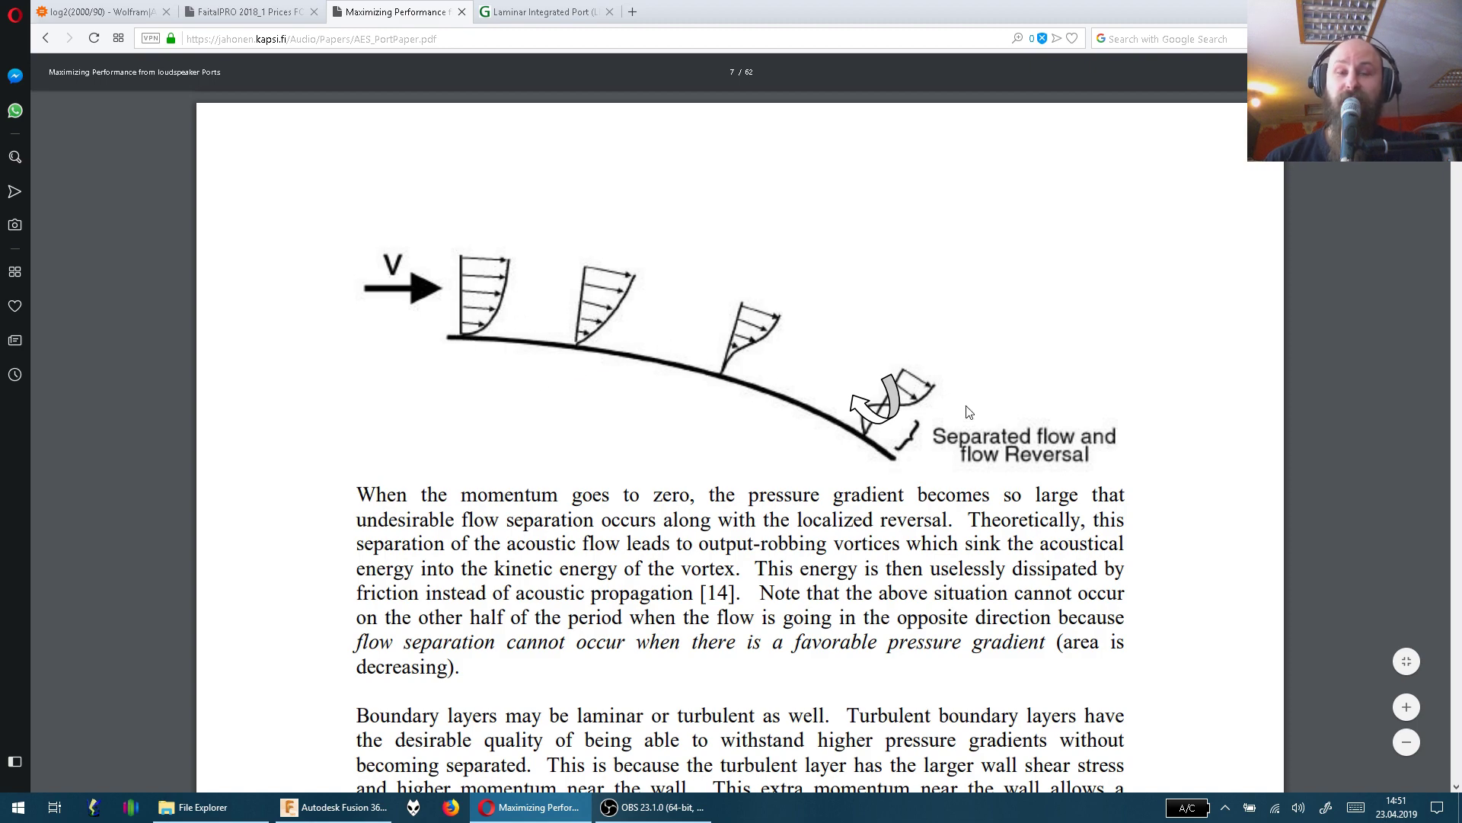
scroll(966, 419, "up", 10)
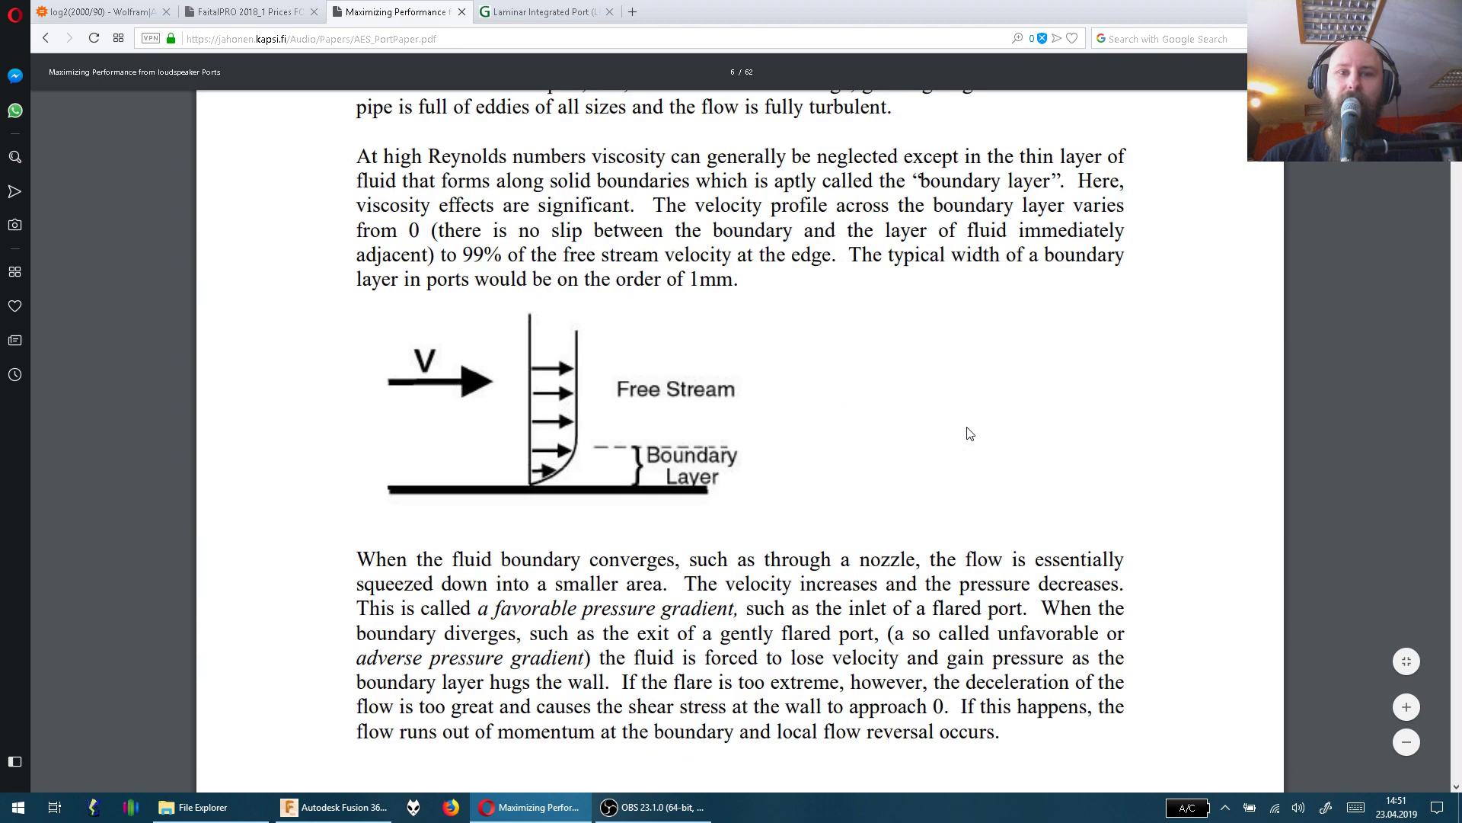
scroll(970, 433, "up", 2)
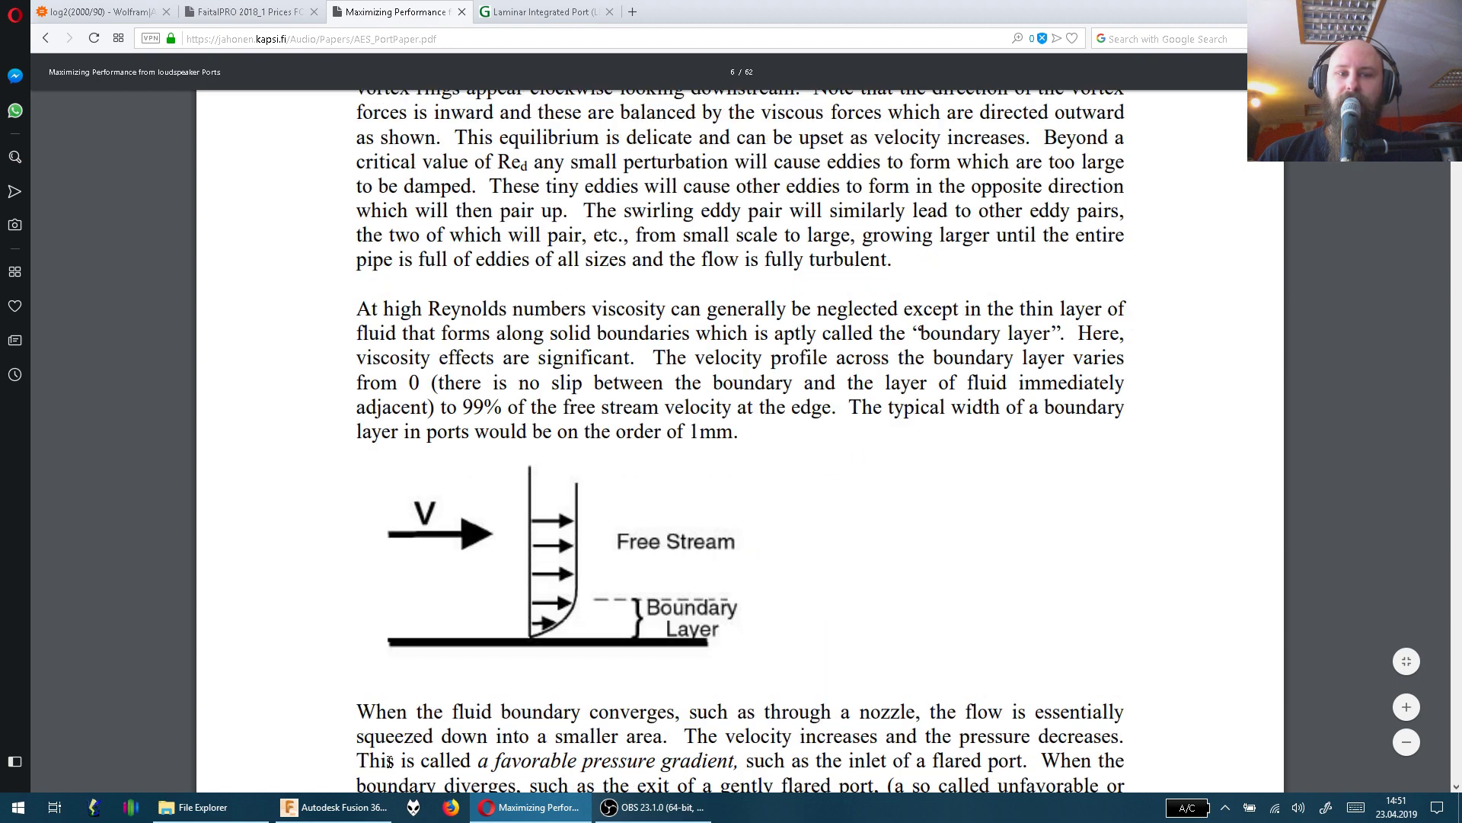
Switch back to Fusion 360 and create a new empty design
left_click(336, 806)
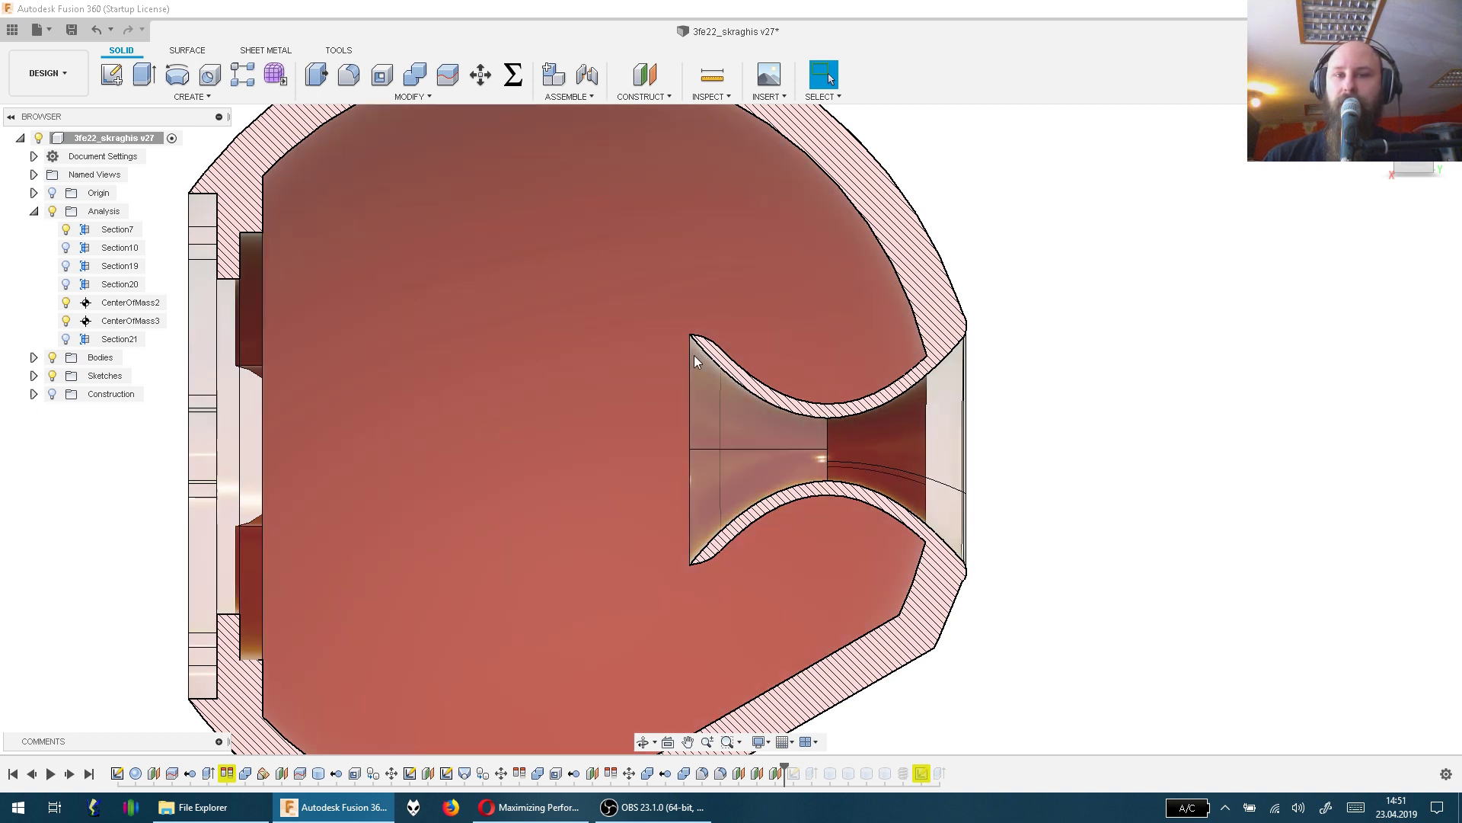
left_click(38, 32)
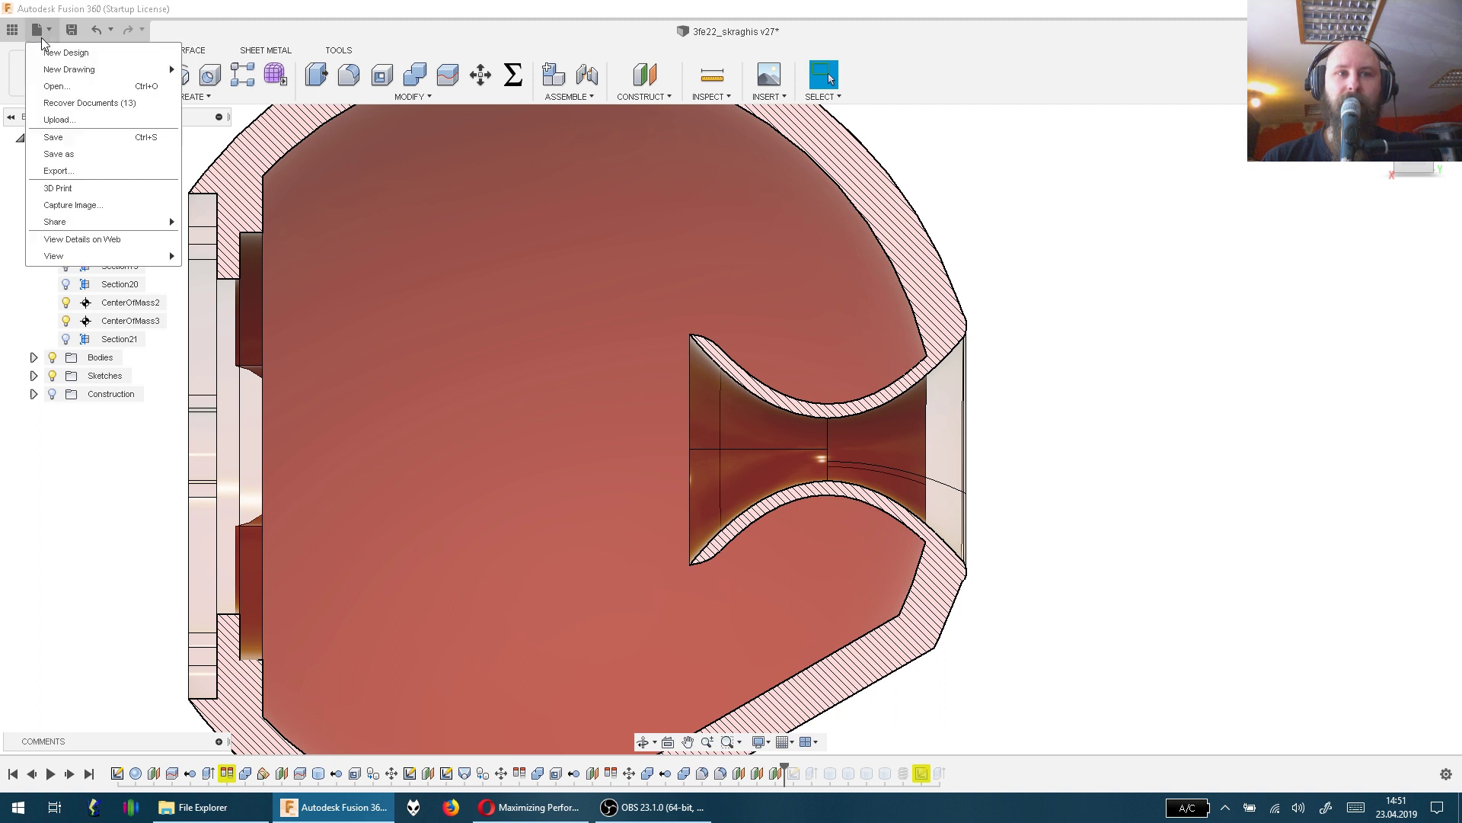
left_click(83, 53)
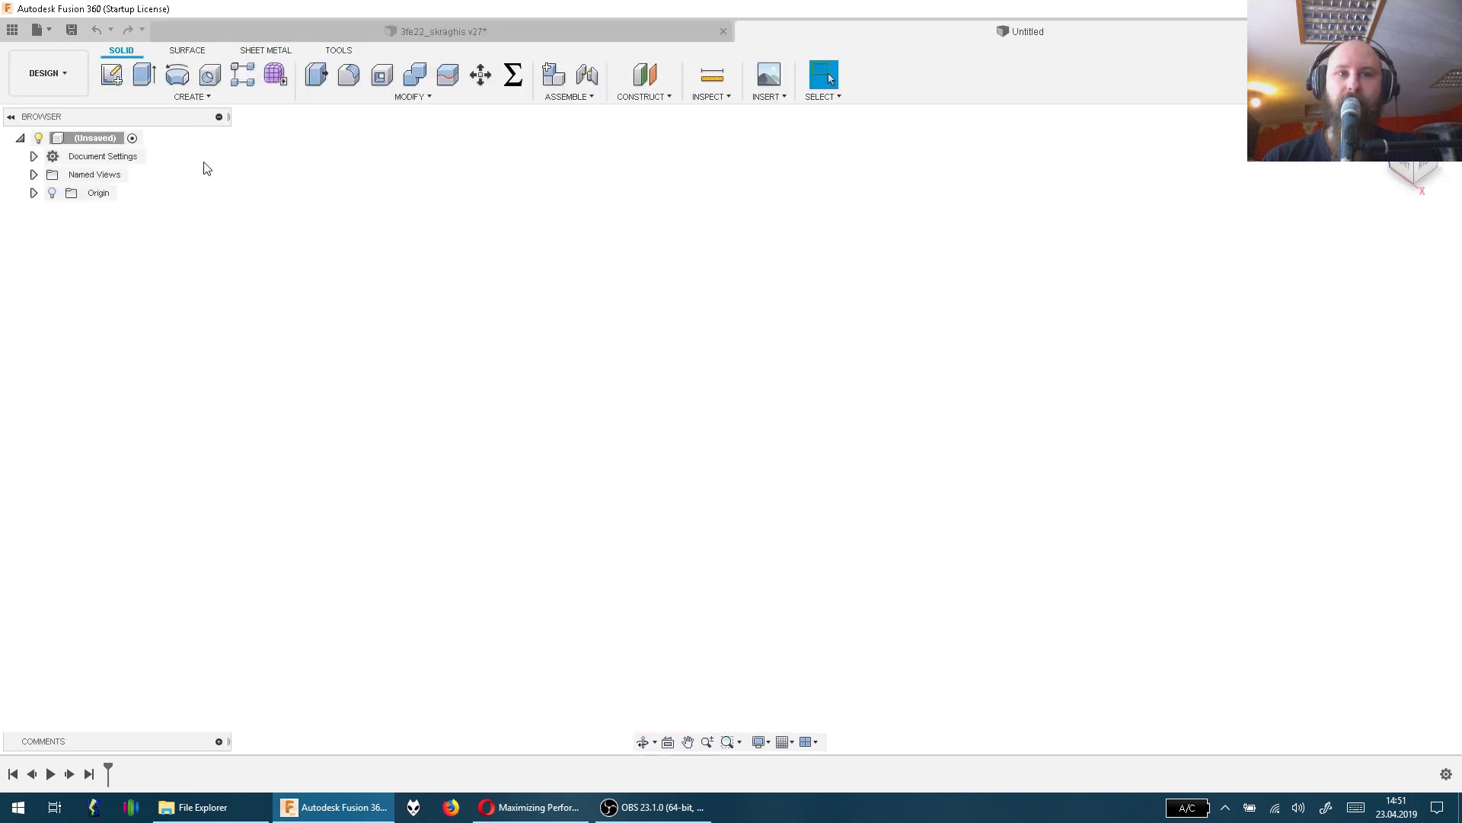
Create a solid cylinder about 114 mm in diameter on the horizontal plane, centred on the origin and nearly as tall as it is wide
left_click(190, 97)
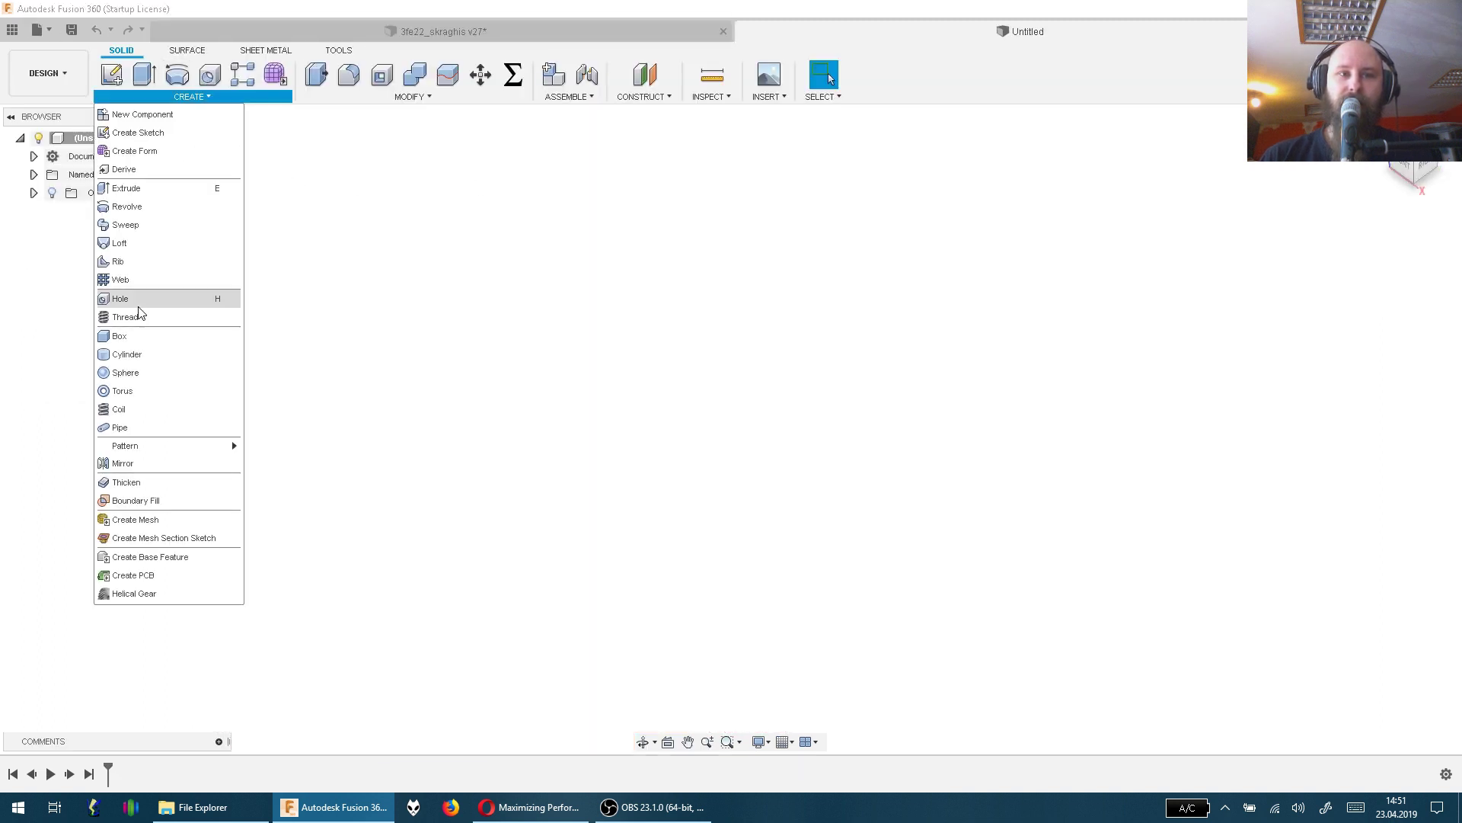
left_click(128, 354)
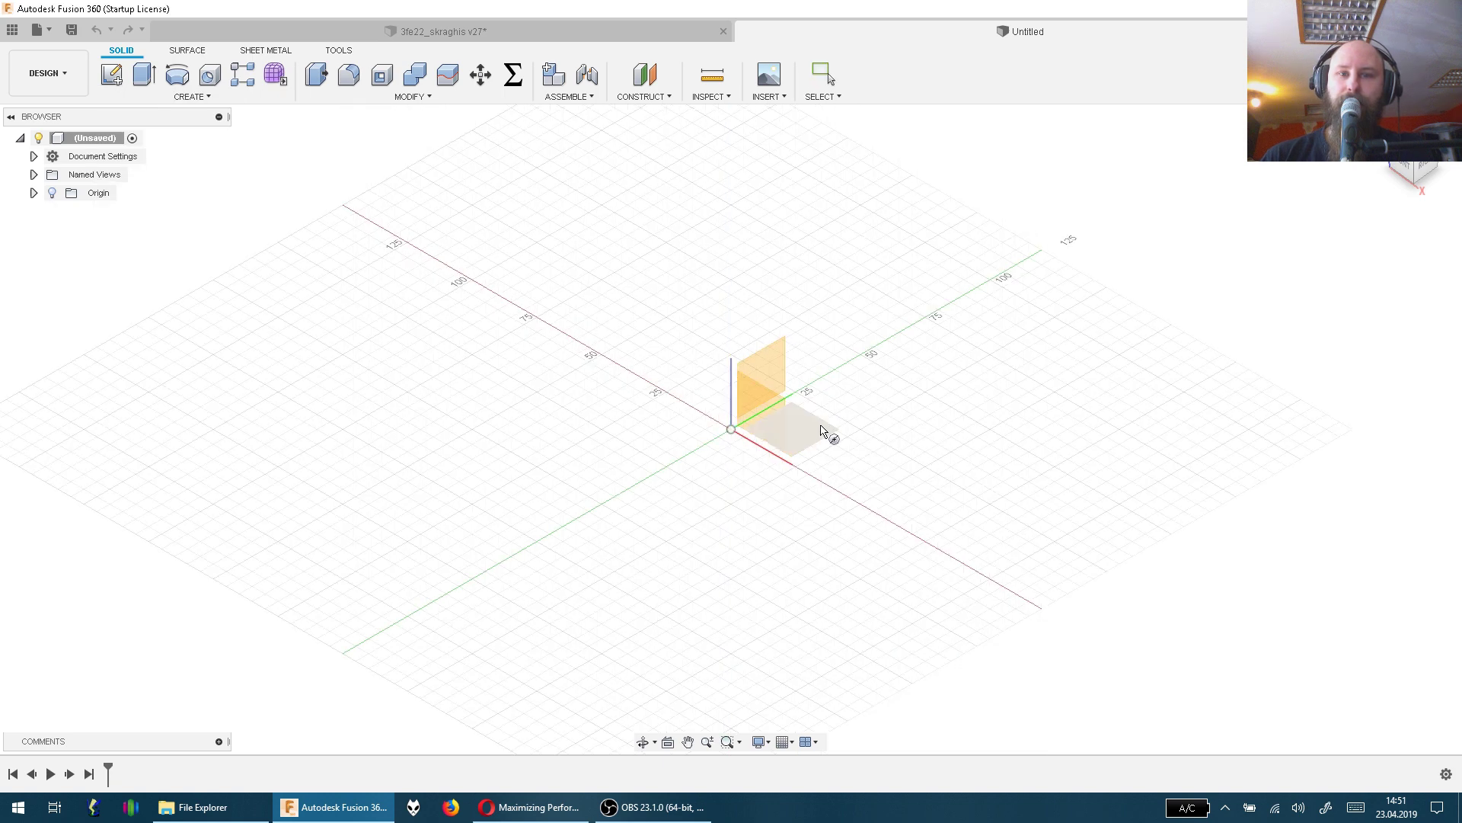
left_click(821, 431)
left_click(731, 429)
left_click(815, 325)
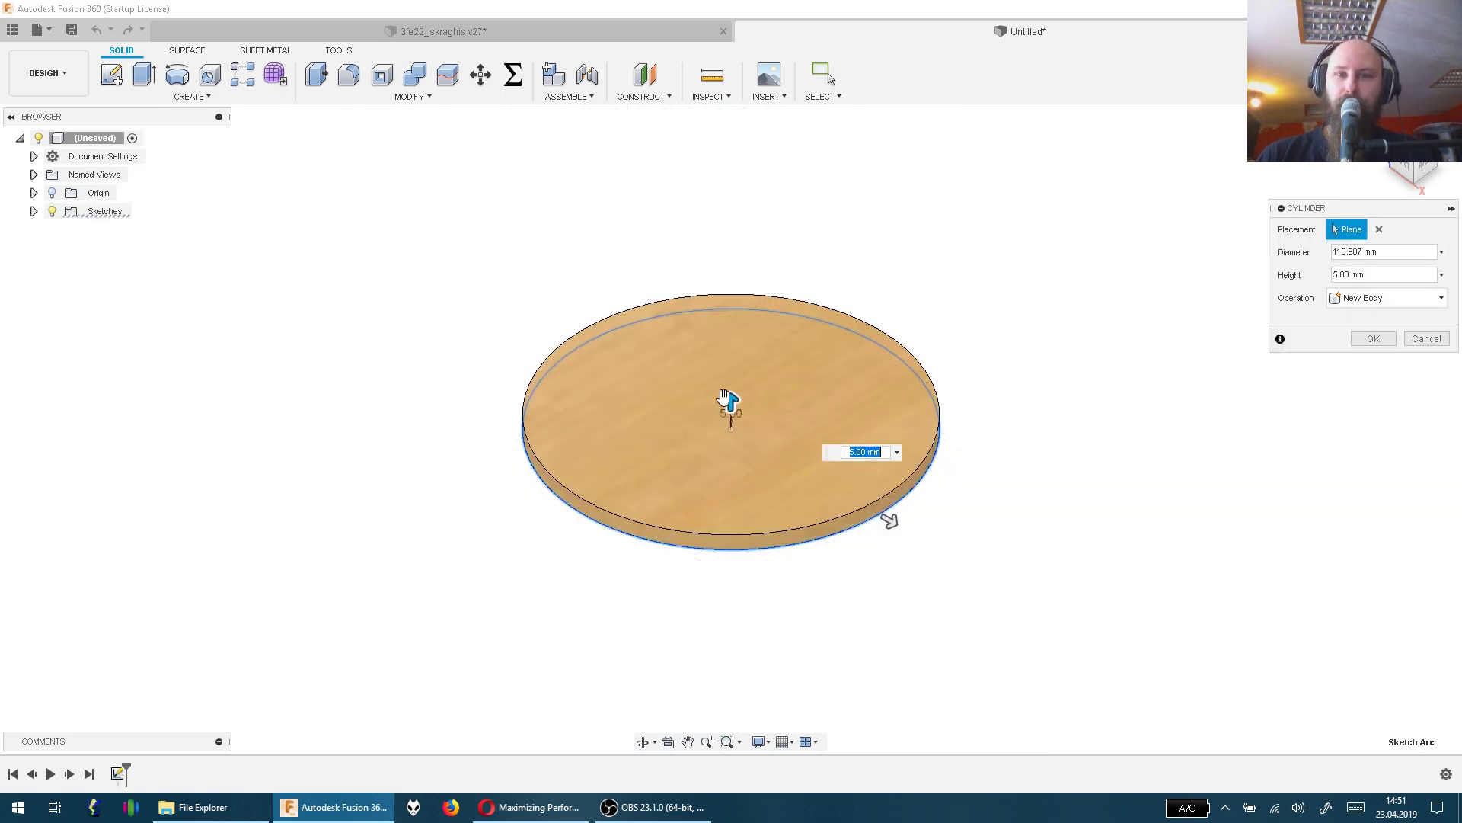
left_click_drag(727, 395, 731, 109)
left_click(1356, 341)
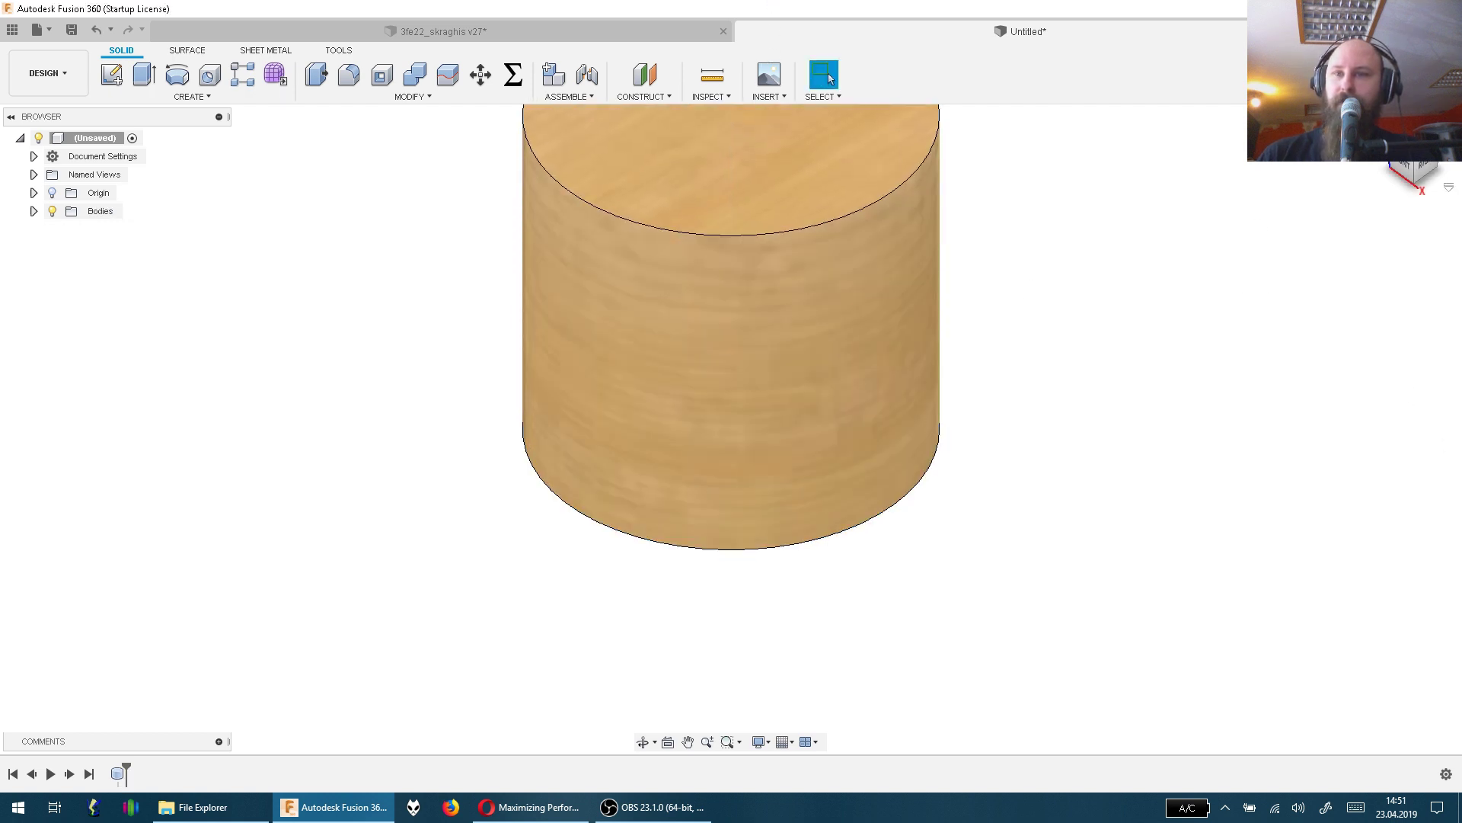
Shell the cylinder to a 10 mm wall, removing both end faces to form an open tube
left_click(1377, 122)
left_click(382, 74)
left_click(743, 268)
left_click_drag(1001, 413, 967, 319)
left_click(776, 493)
type("10")
key("Return")
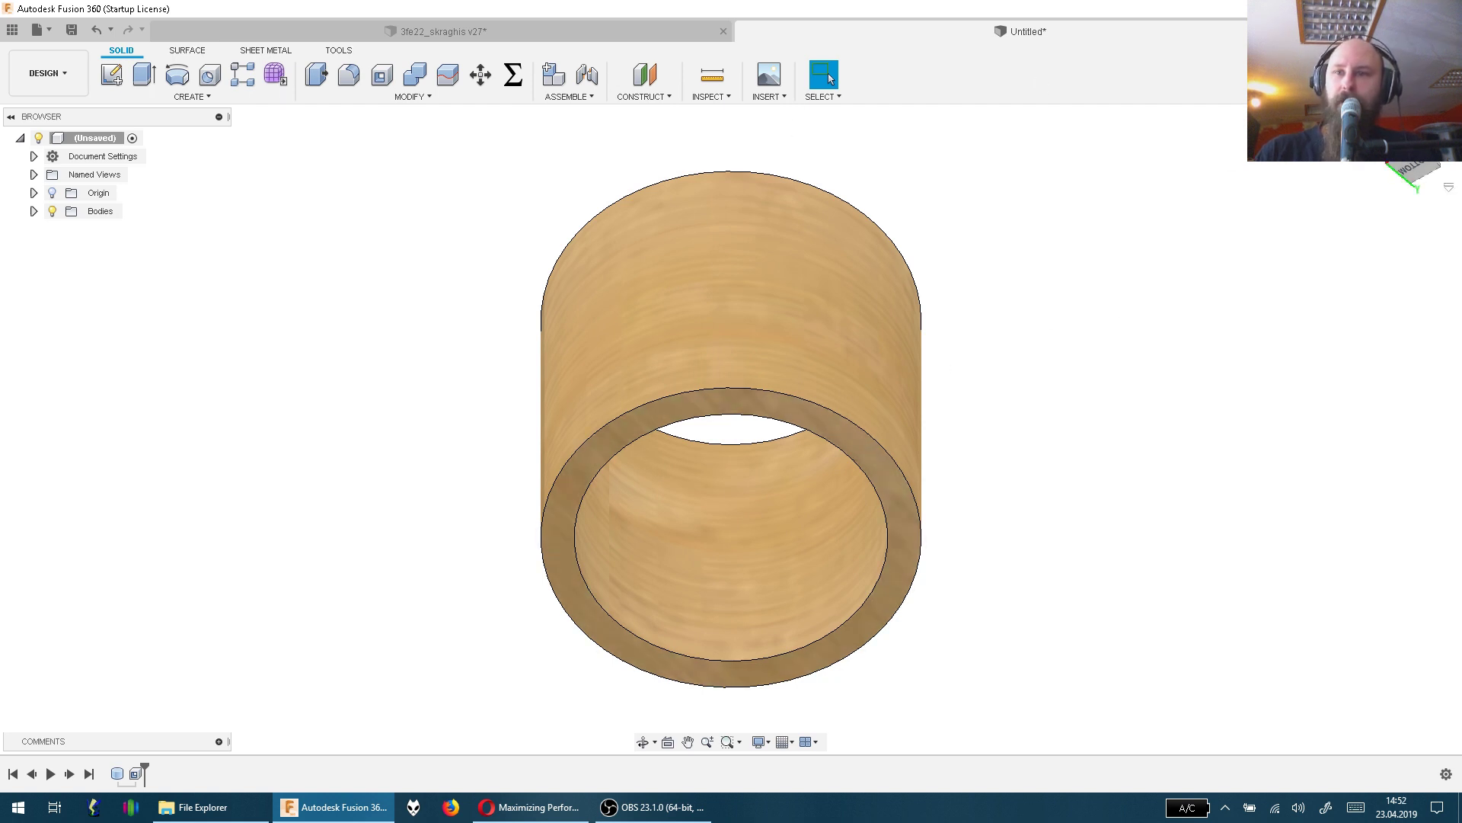
Add a section analysis based on the tube's upper rim face, rotated to cut the tube lengthwise
left_click(1409, 172)
left_click(711, 96)
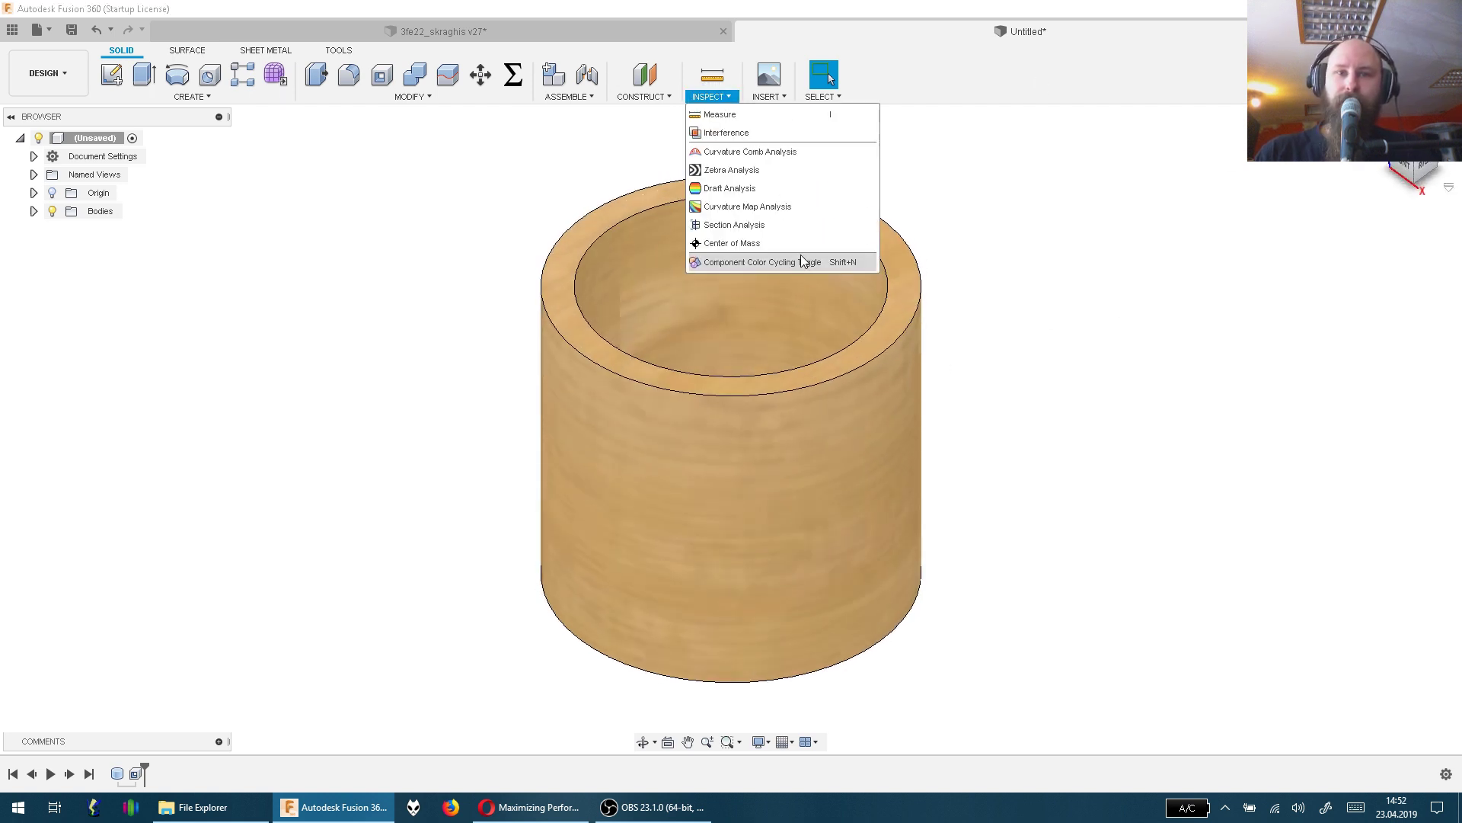
left_click(773, 227)
left_click(891, 326)
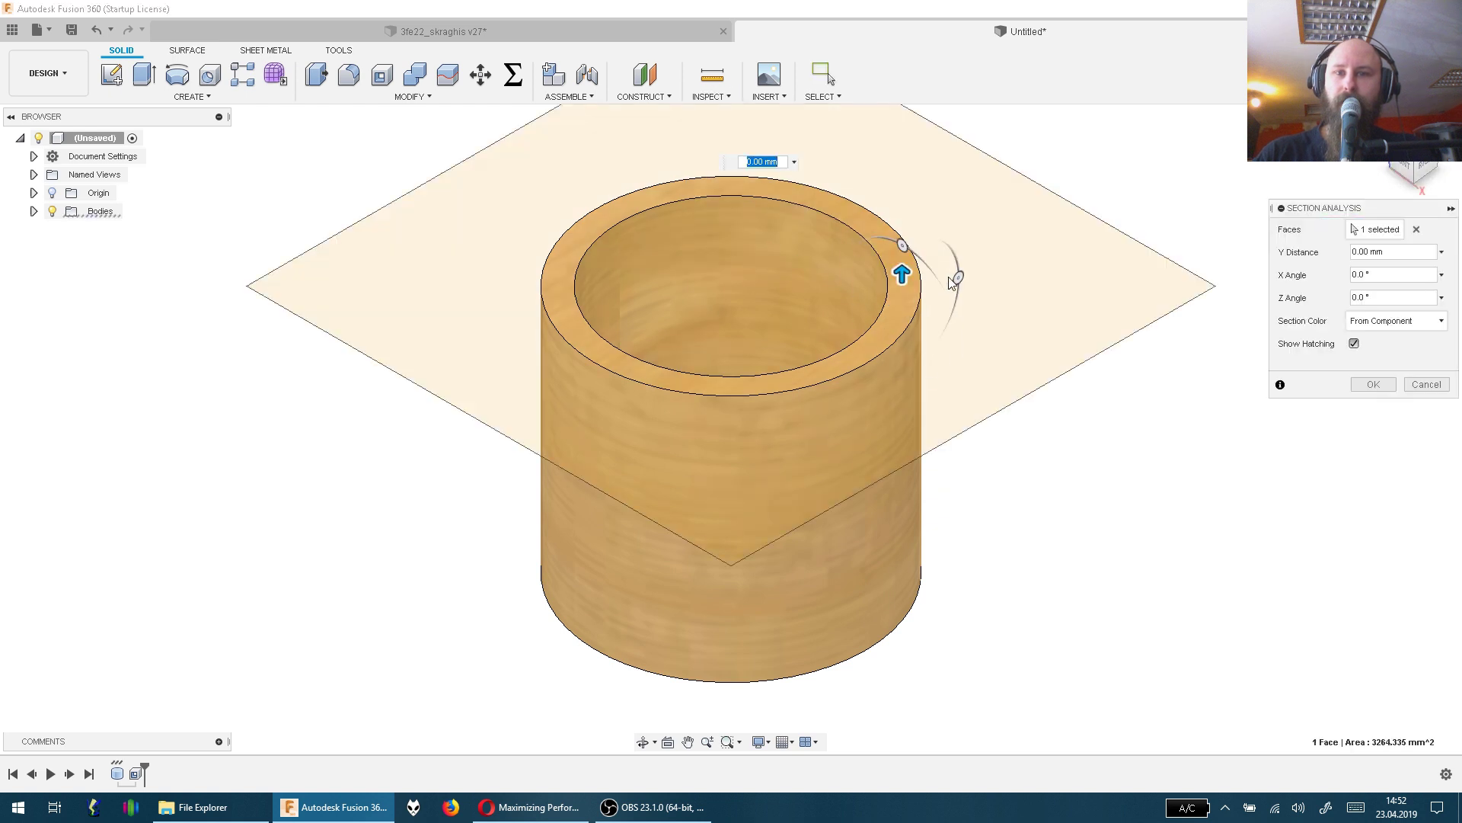
mouse_move(957, 279)
left_mouse_down()
mouse_move(946, 362)
mouse_move(940, 332)
mouse_move(939, 348)
mouse_move(940, 333)
mouse_move(821, 298)
left_mouse_up()
left_click(1374, 384)
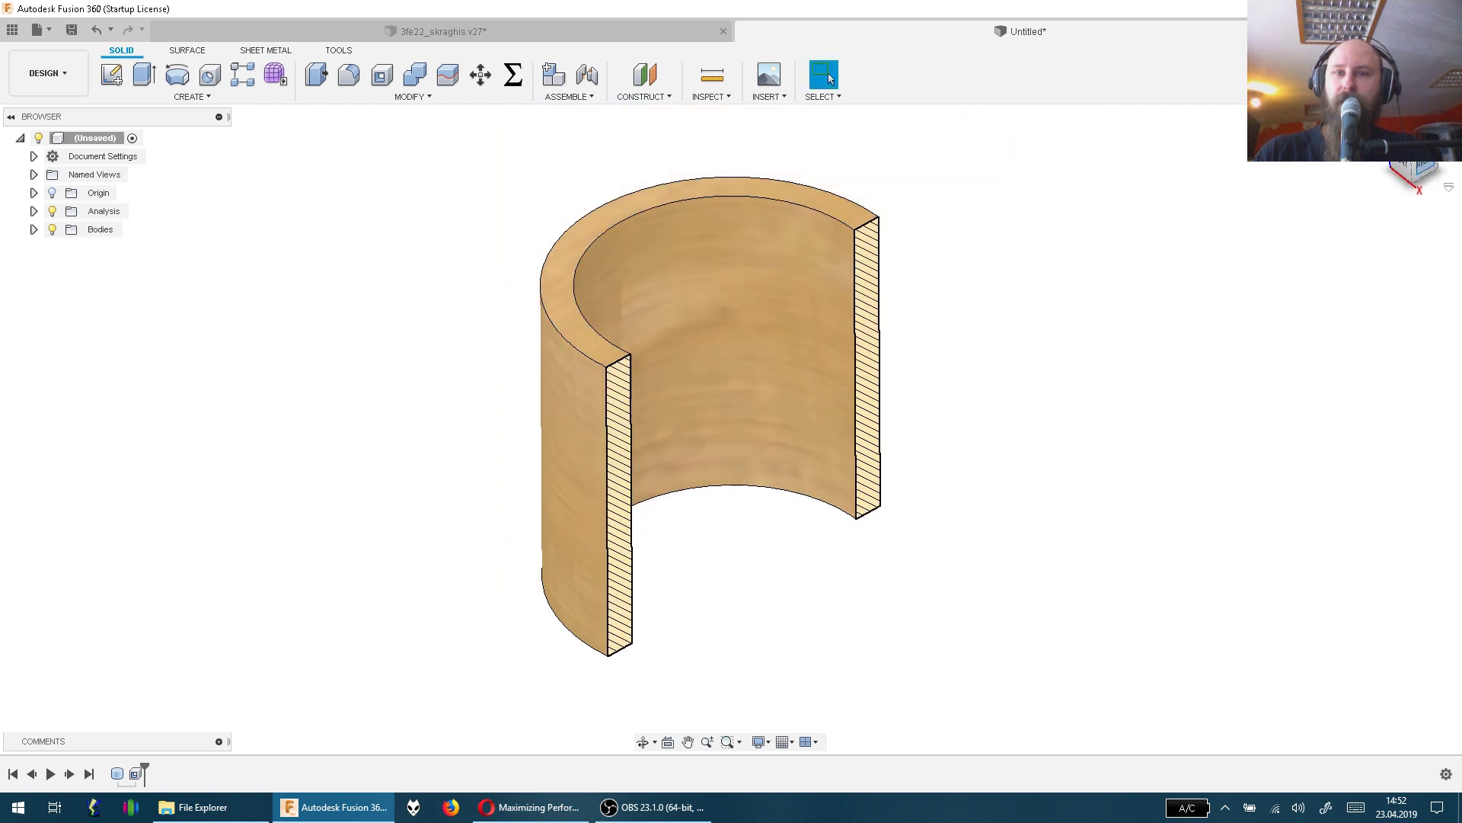
left_click(1423, 159)
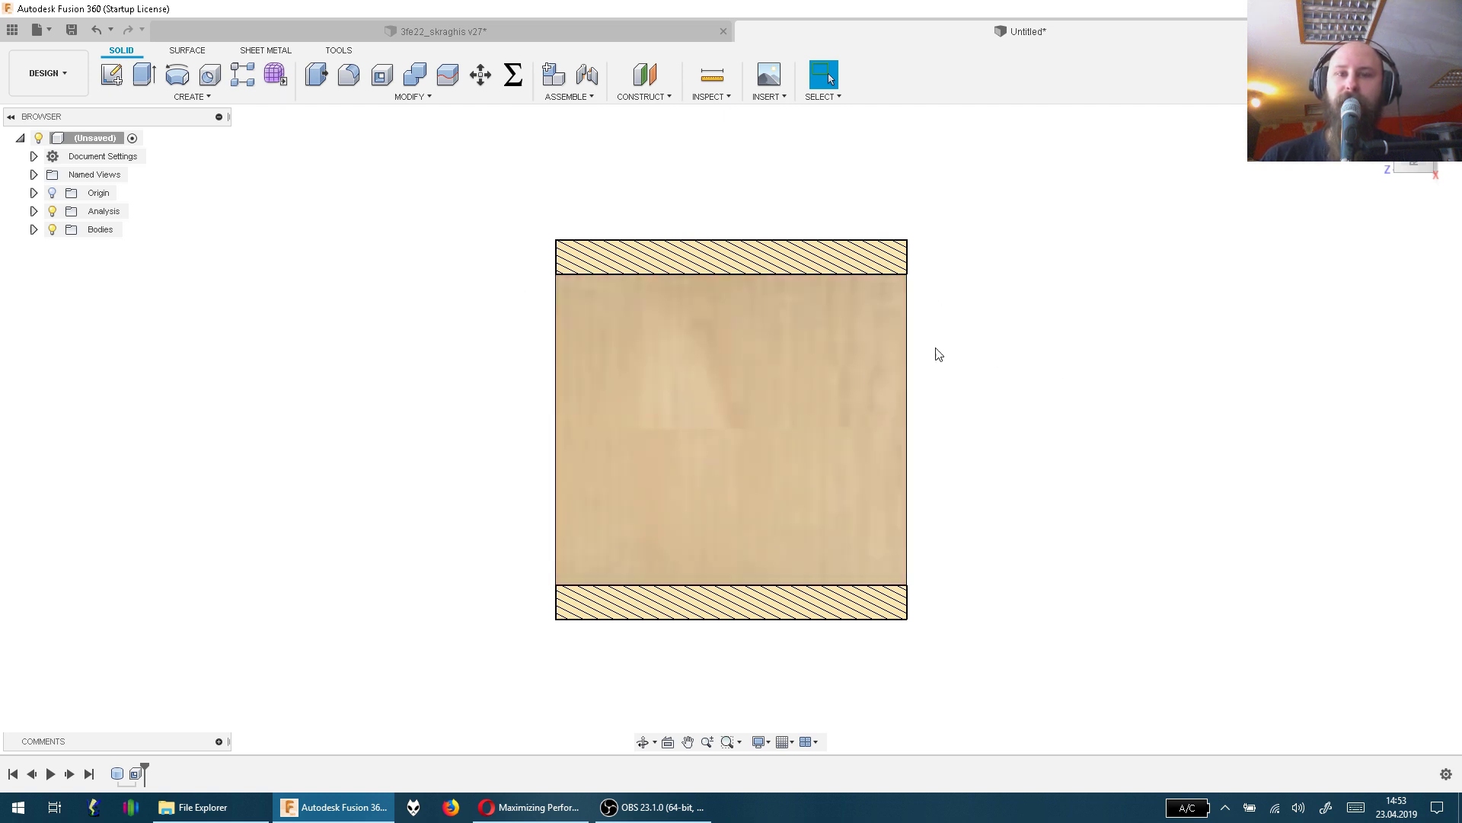
left_click(1371, 116)
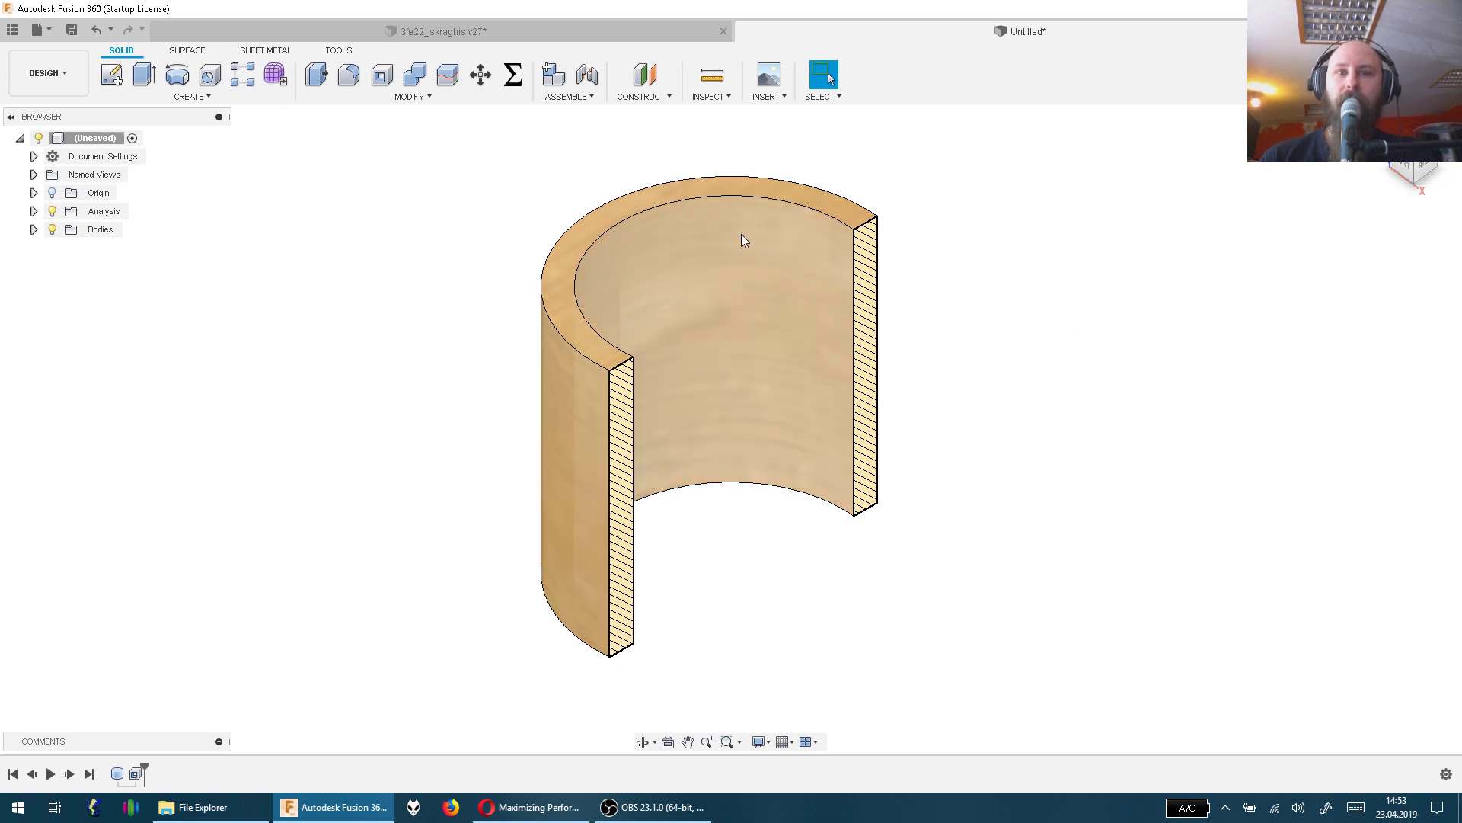
Return to the 3fe22_skraghis design and measure the length of the edge at the port's narrowest point
left_click(495, 28)
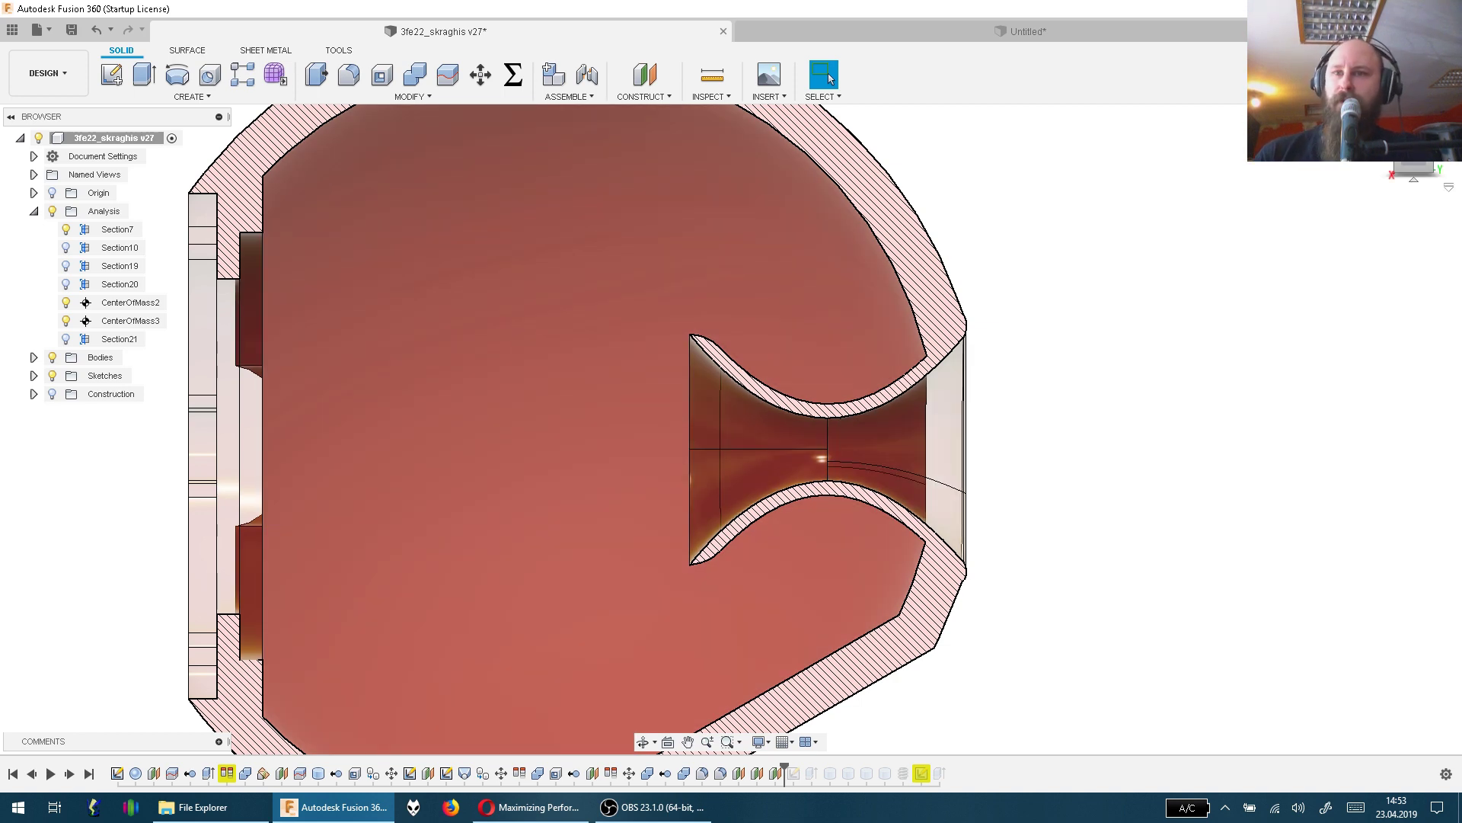
left_click(1376, 119)
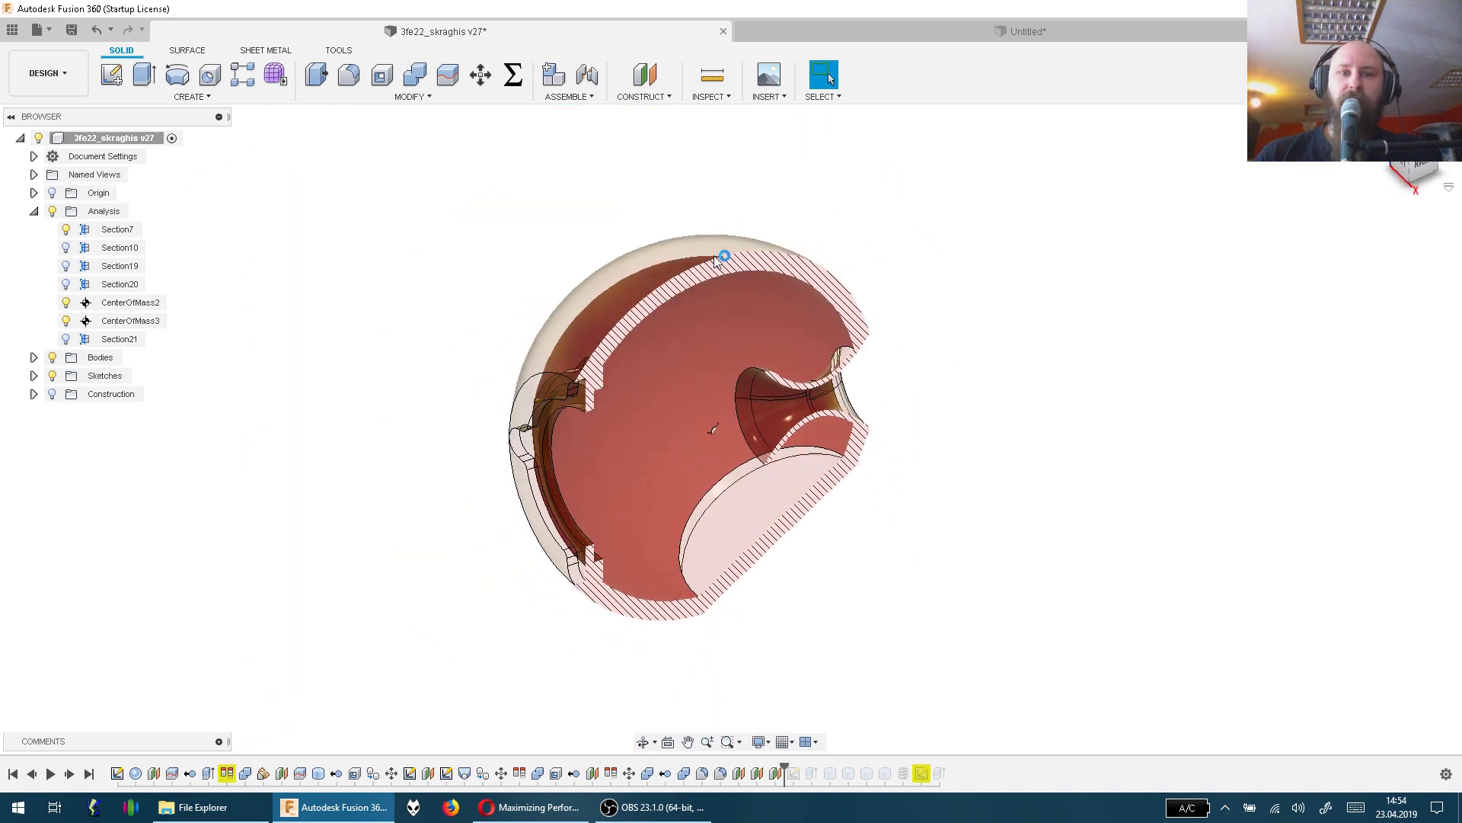
left_click(712, 77)
scroll(799, 396, "up", 5)
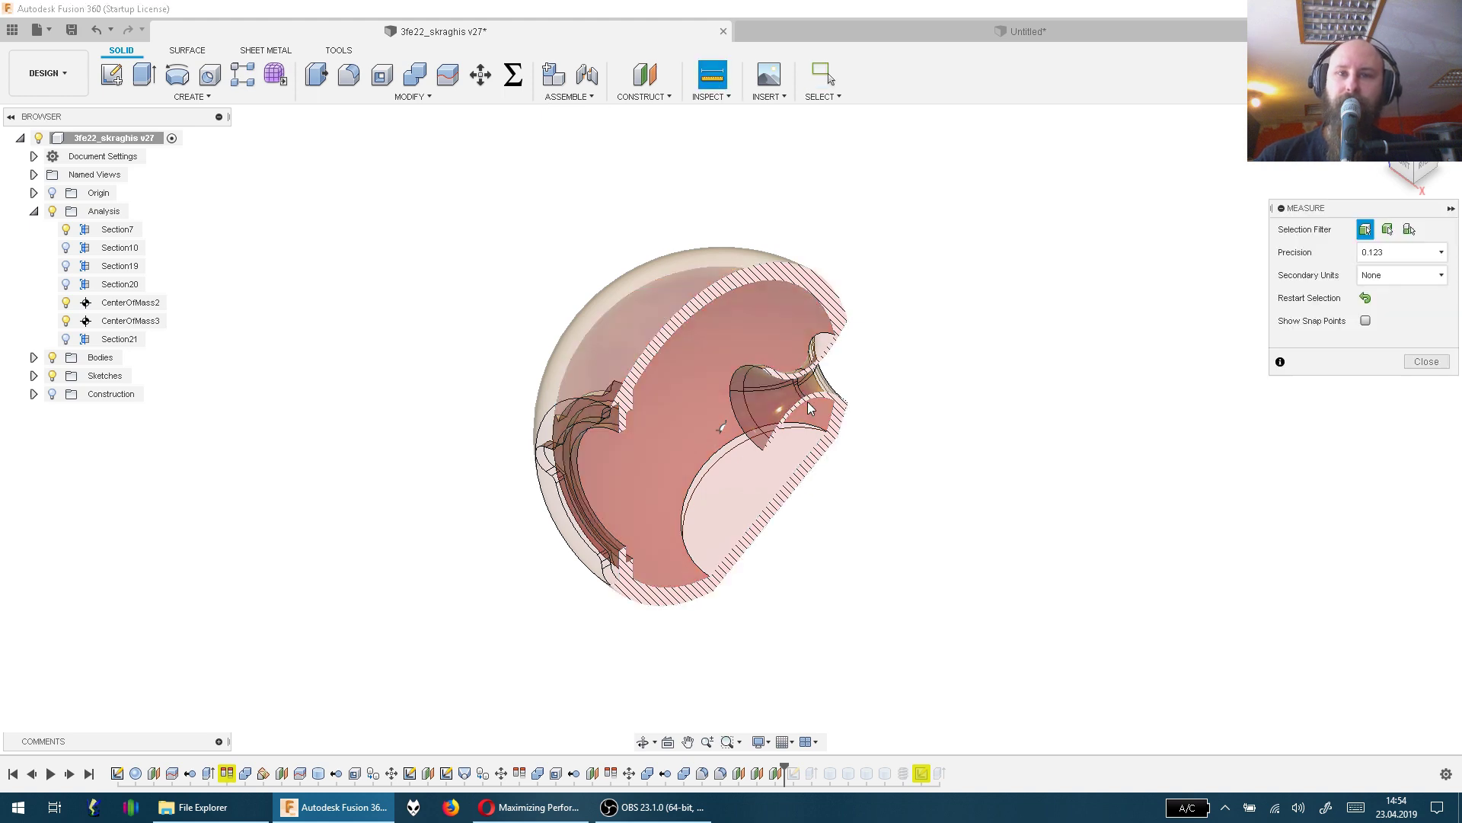
scroll(800, 396, "up", 3)
left_click(788, 377)
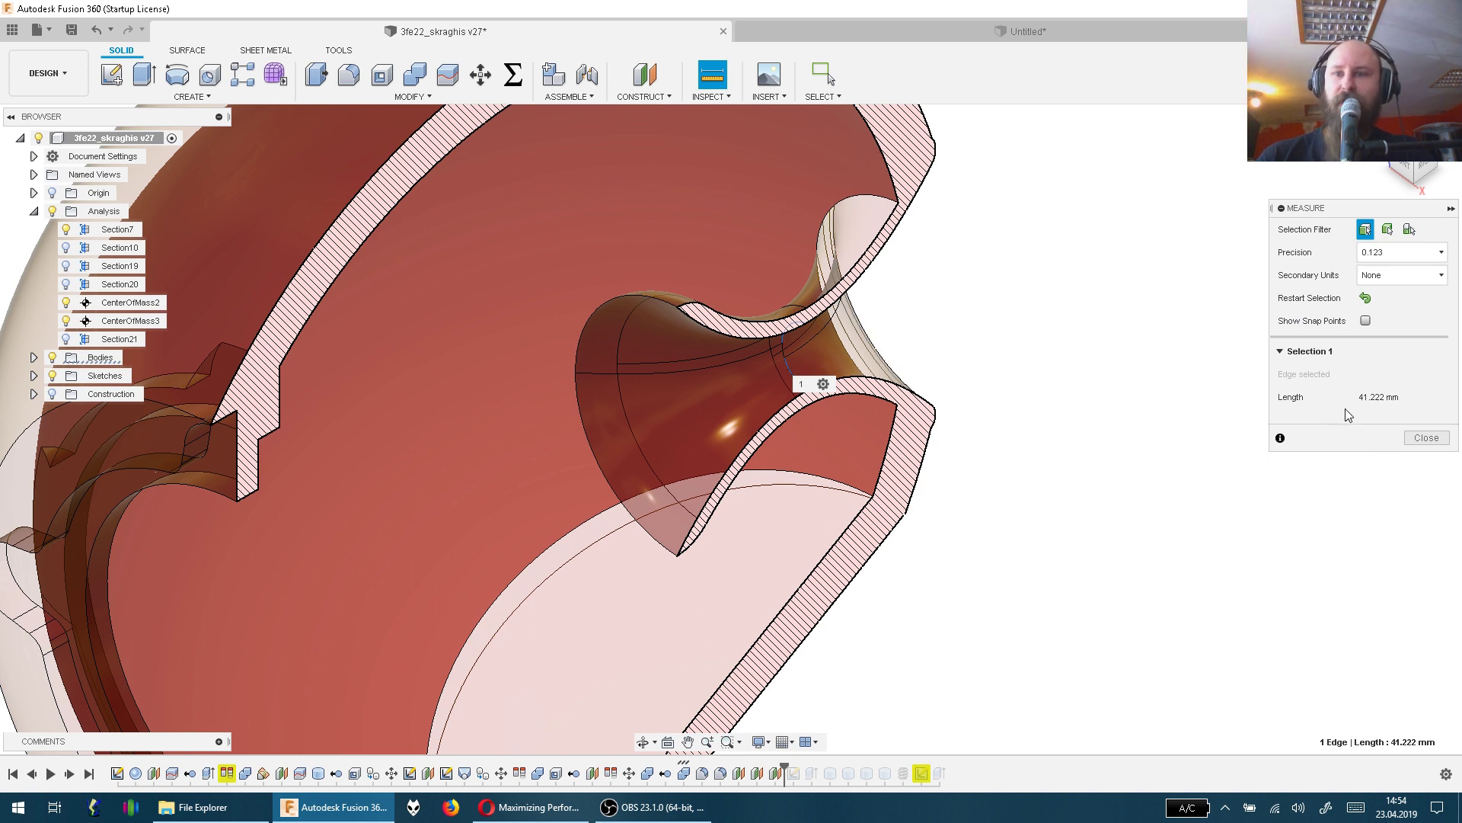
left_click(1426, 438)
Examine the sectioned port's curved walls, throat and flared ends from the side and at oblique angles
left_click(1376, 130)
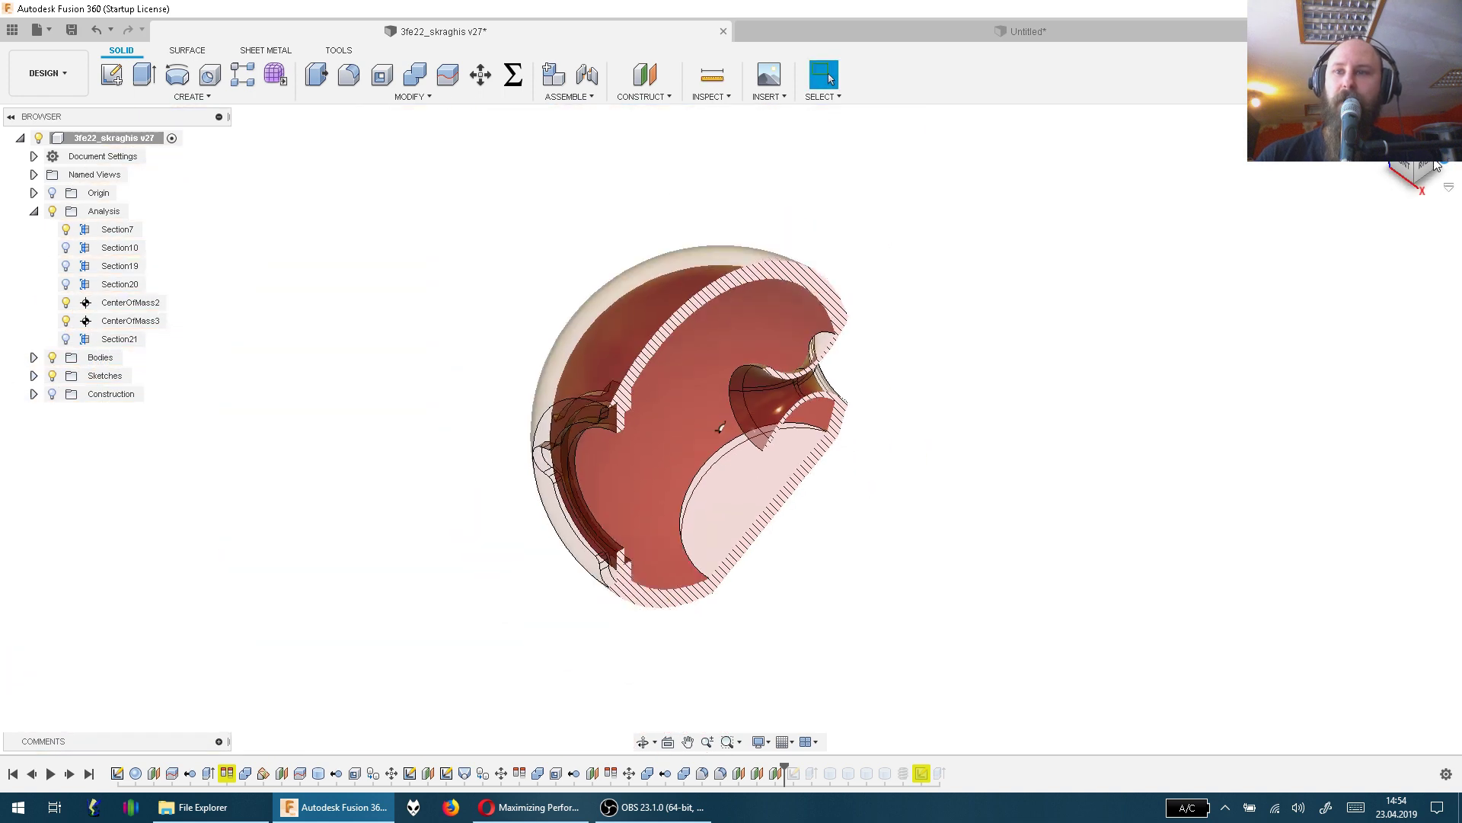
scroll(792, 400, "up", 5)
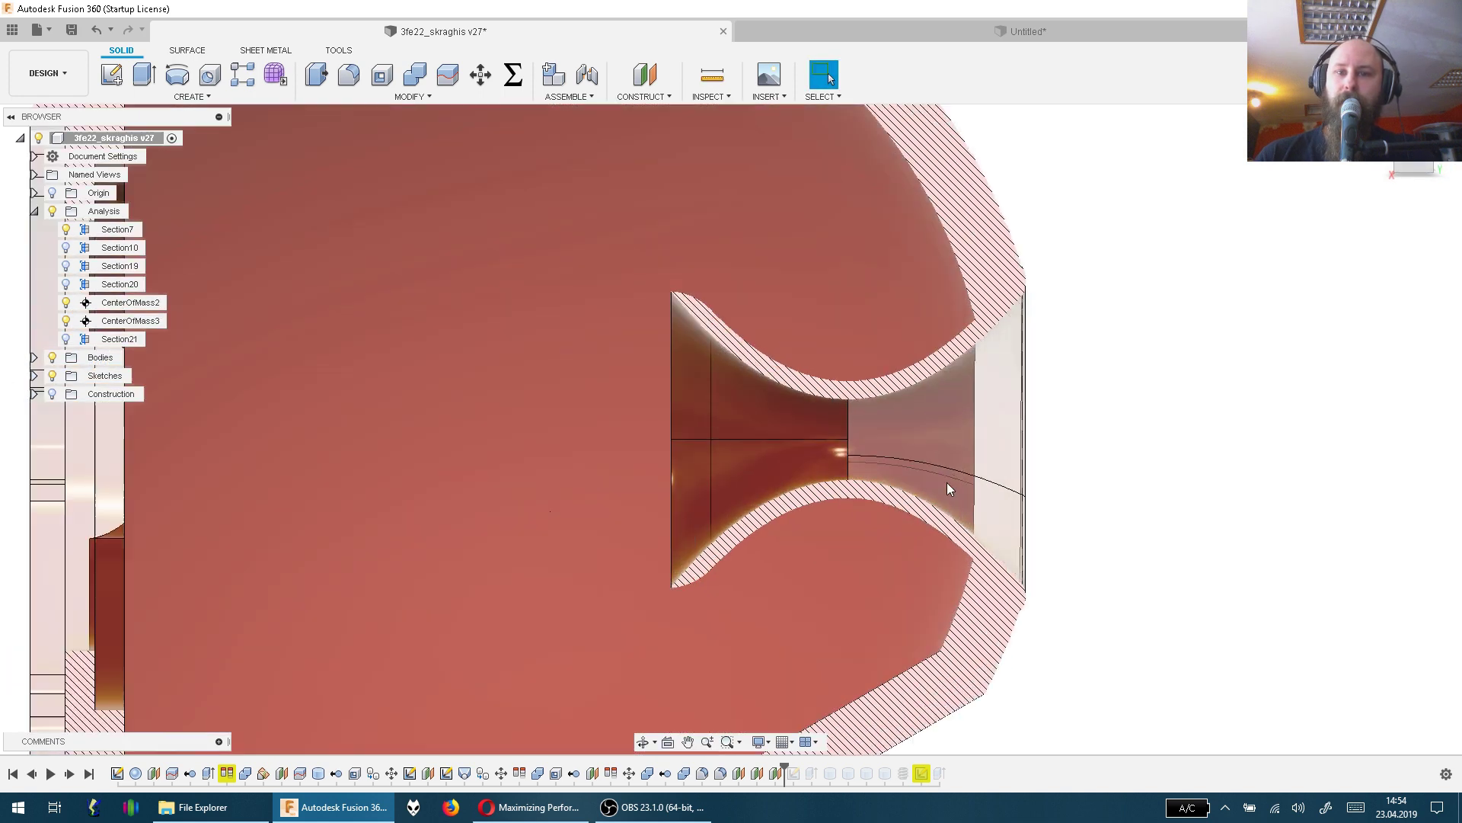
left_click_drag(870, 449, 653, 417)
key("Escape")
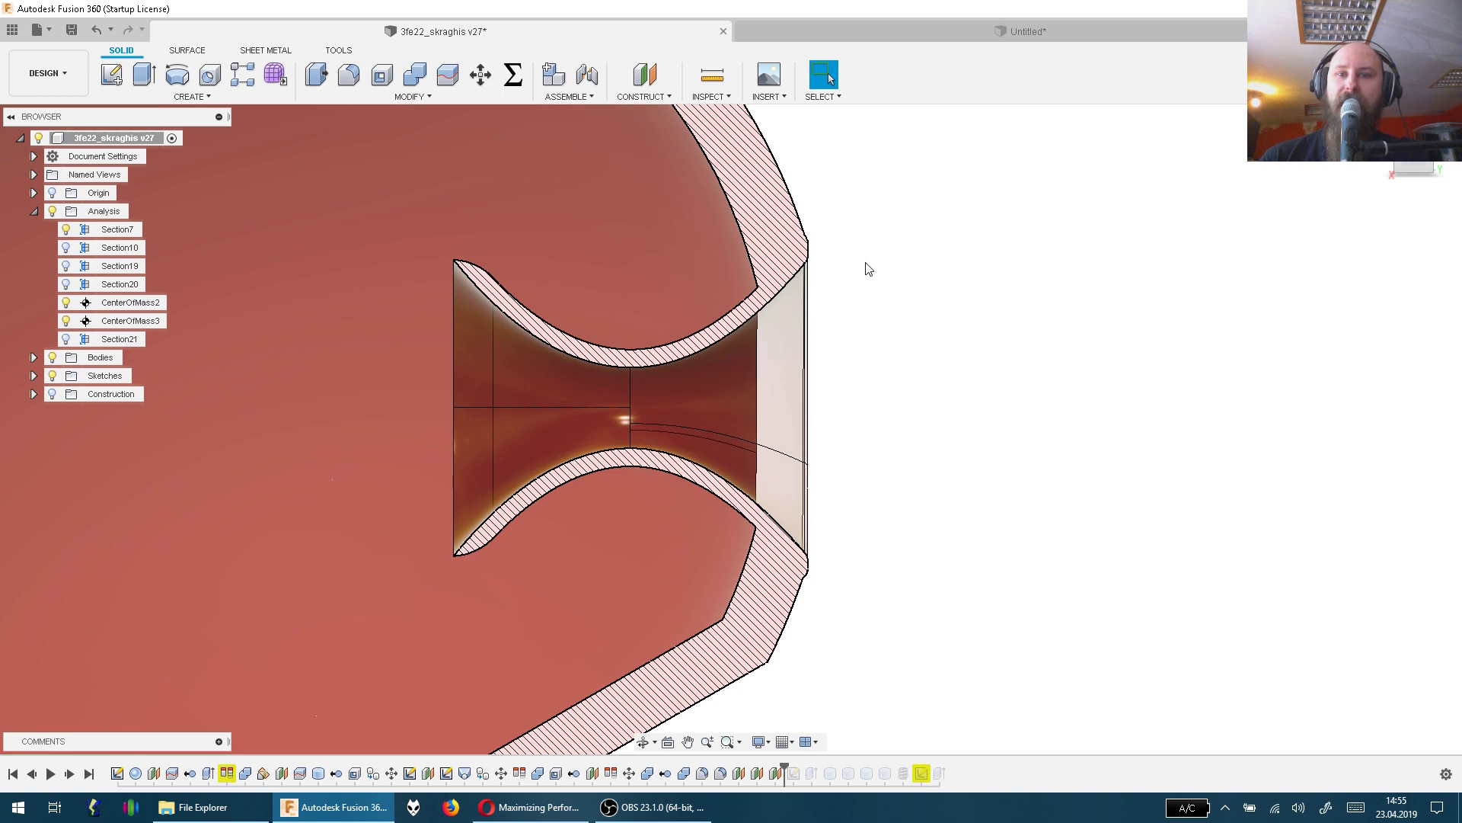
left_click_drag(858, 388, 908, 371)
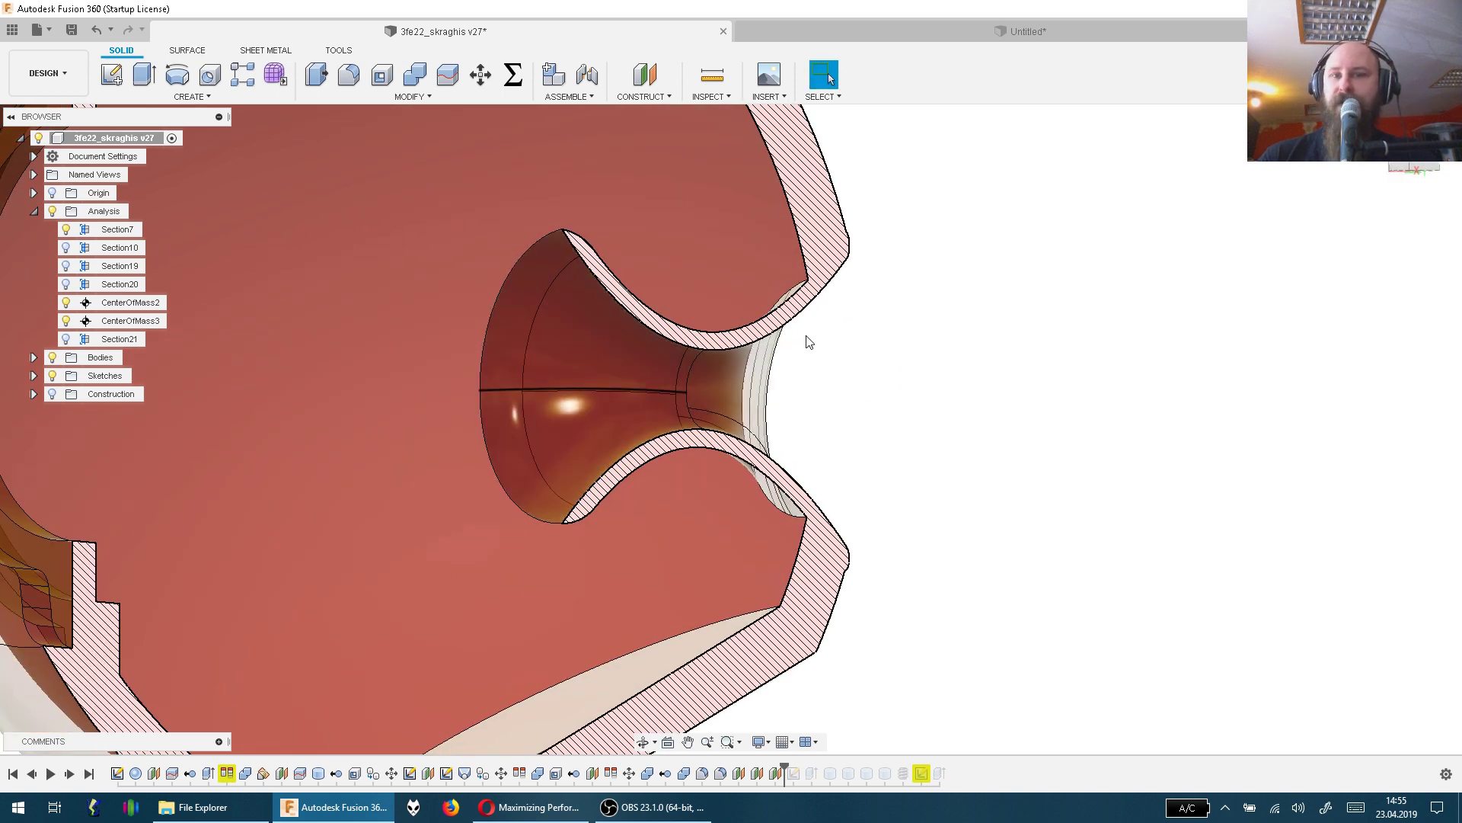
left_click_drag(1021, 328, 970, 340)
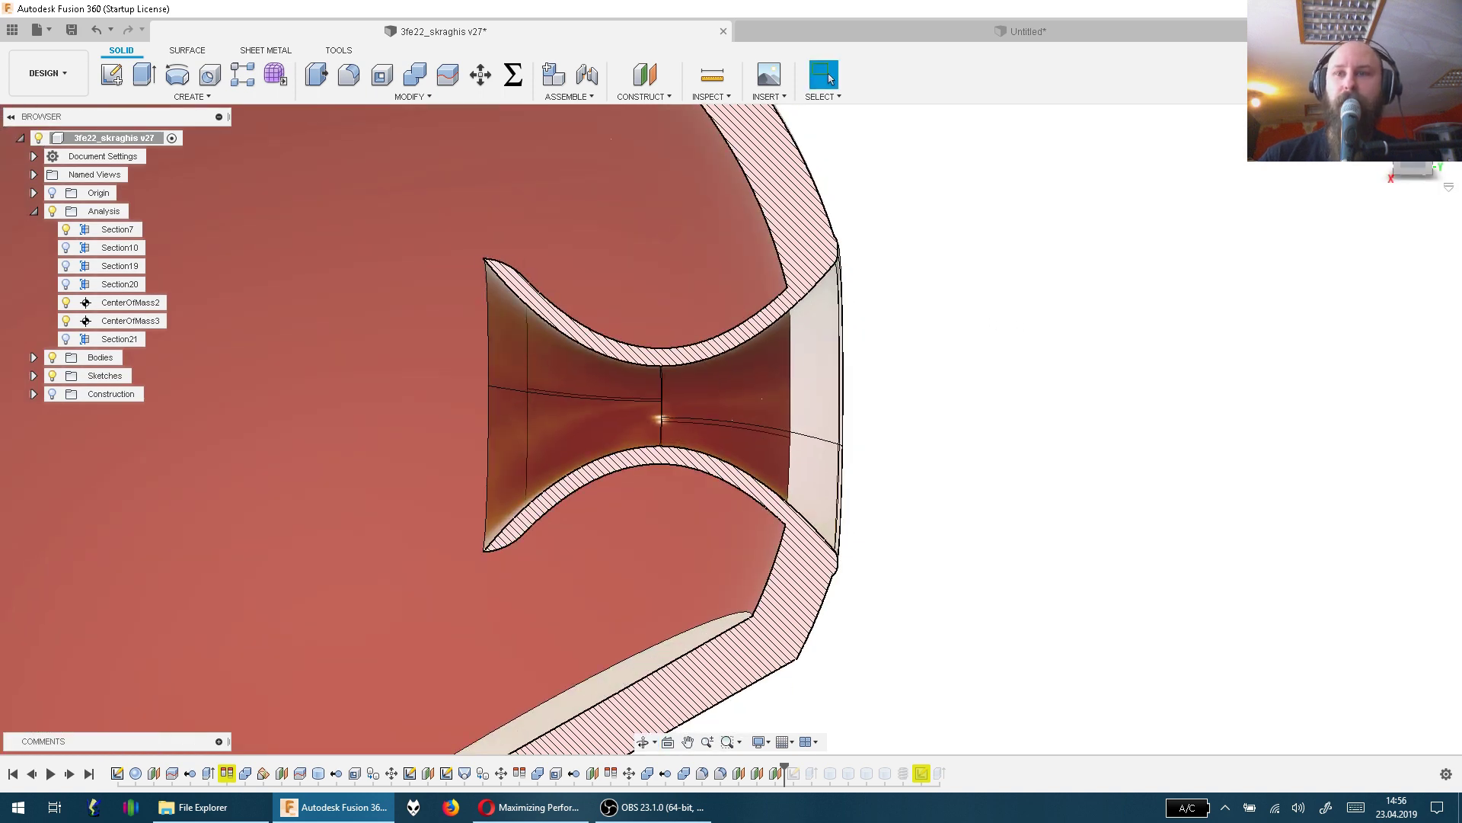
left_click(1374, 122)
left_click_drag(1005, 421, 876, 381)
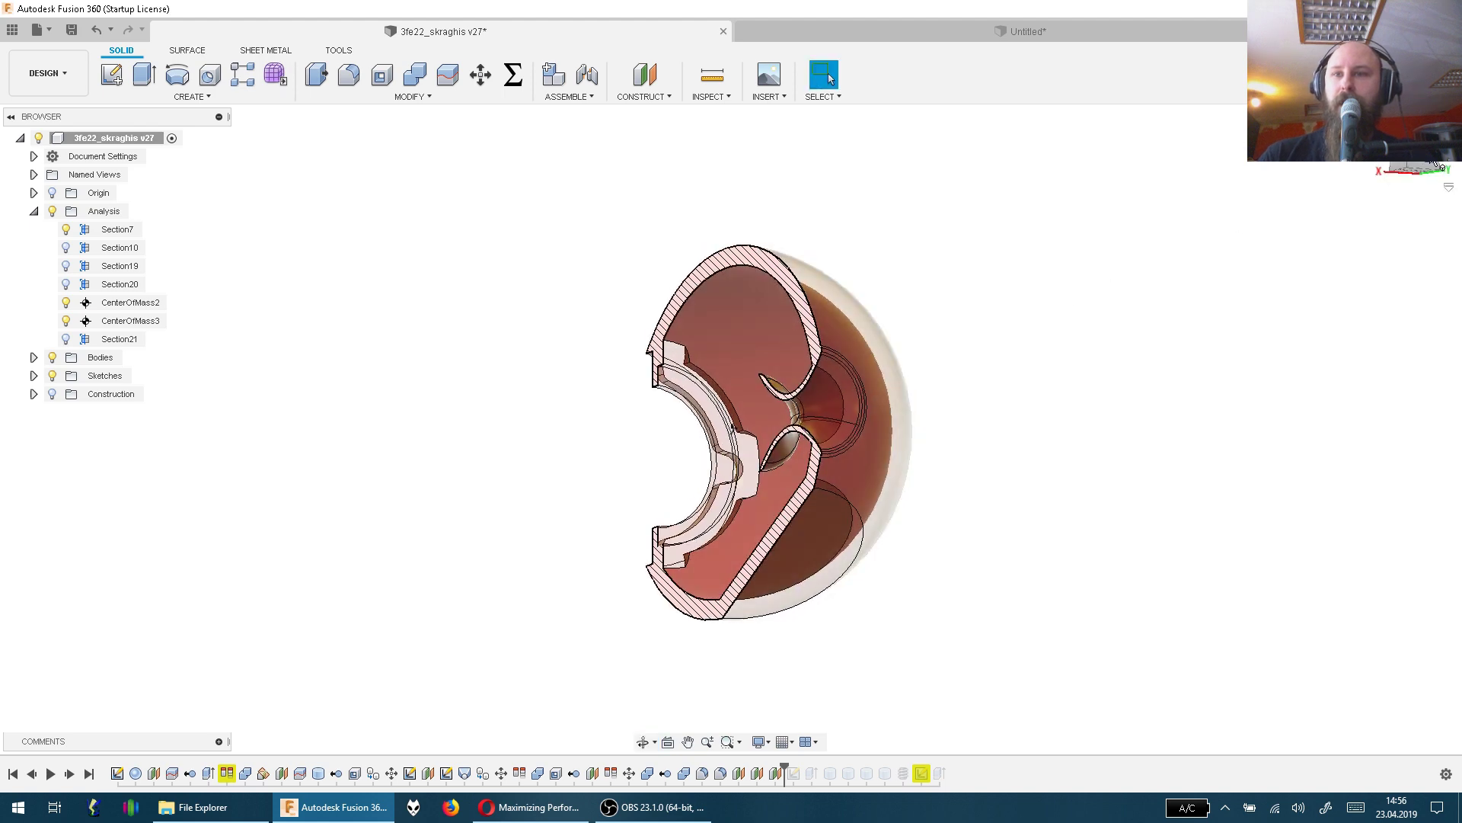
Hide all section analyses and examine the whole enclosure with its flared port from the front and side
left_click(52, 211)
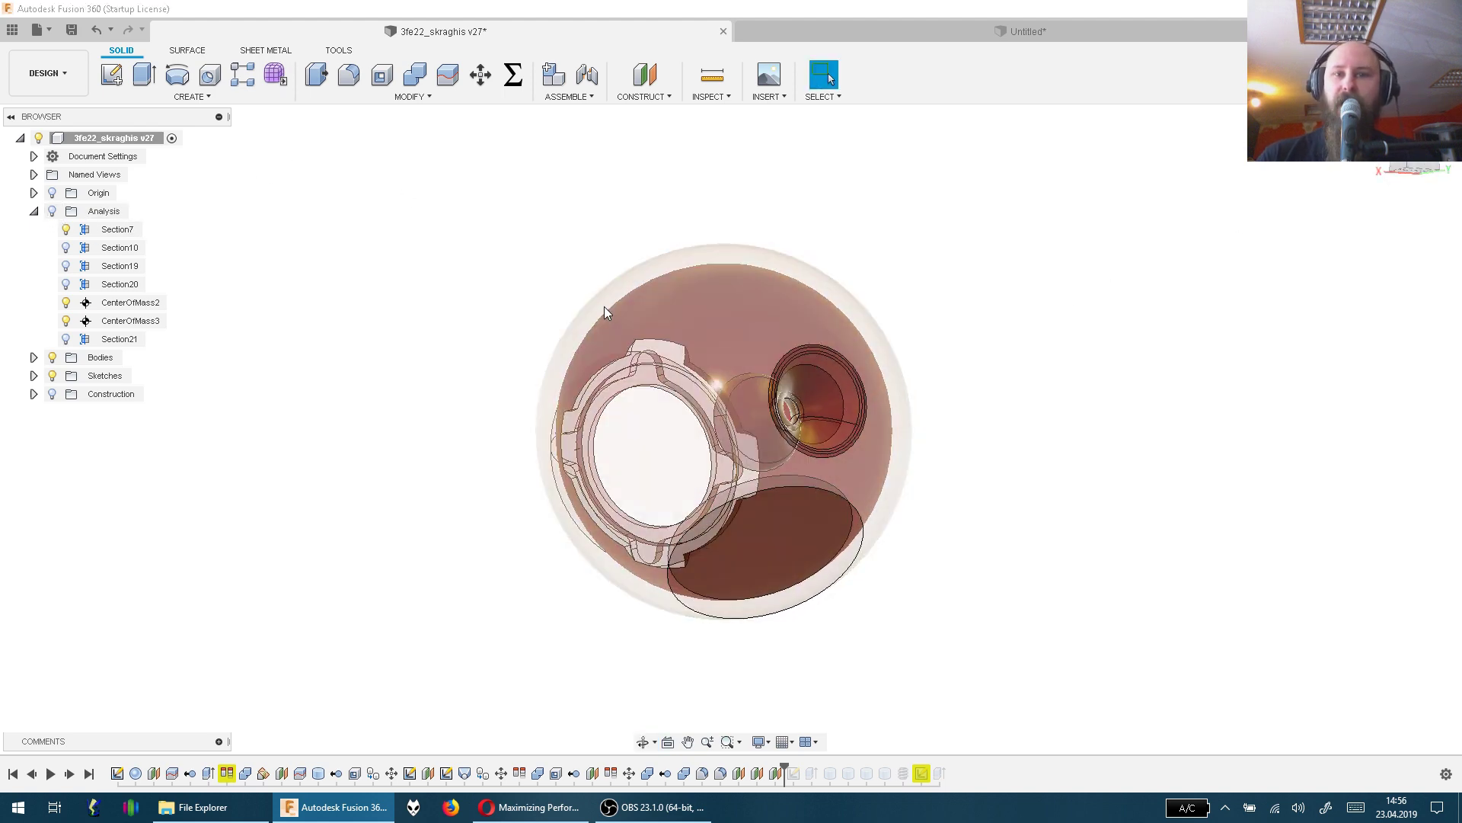
scroll(762, 418, "up", 5)
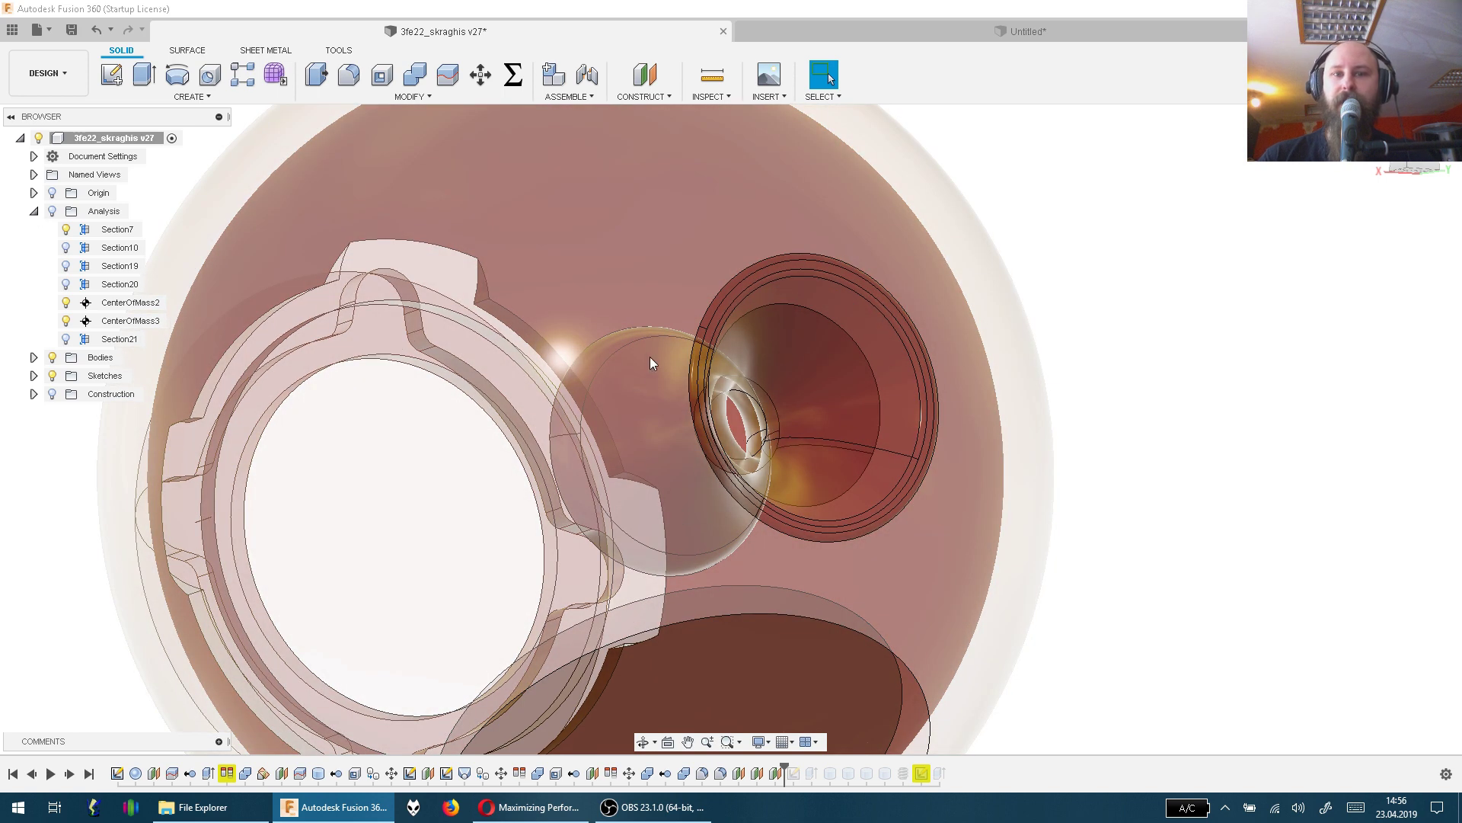
middle_click(848, 424, "shift")
left_click_drag(848, 424, 876, 438)
left_click(822, 74)
left_click(1374, 121)
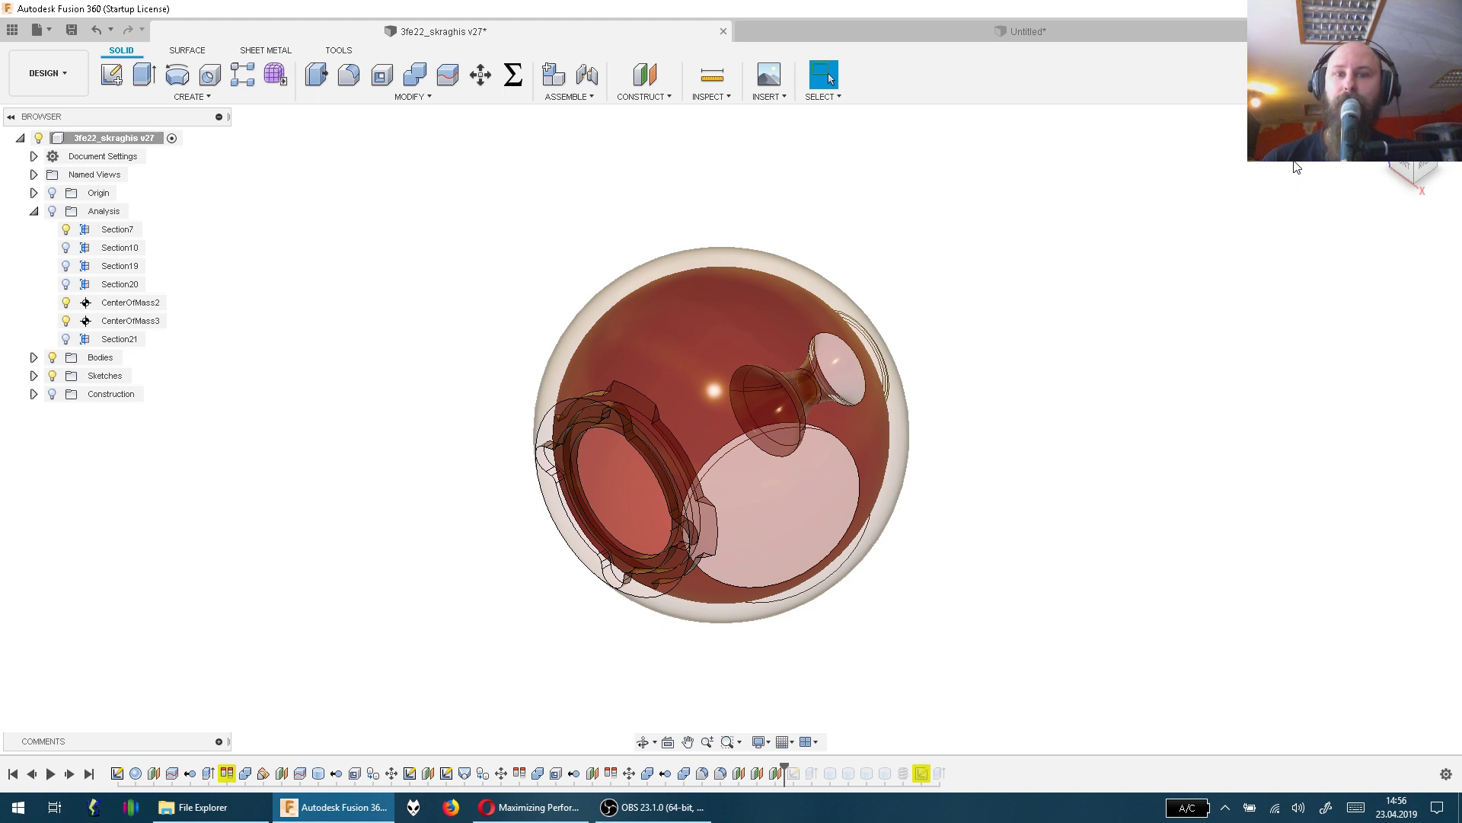
left_click_drag(1075, 442, 986, 411)
key("Escape")
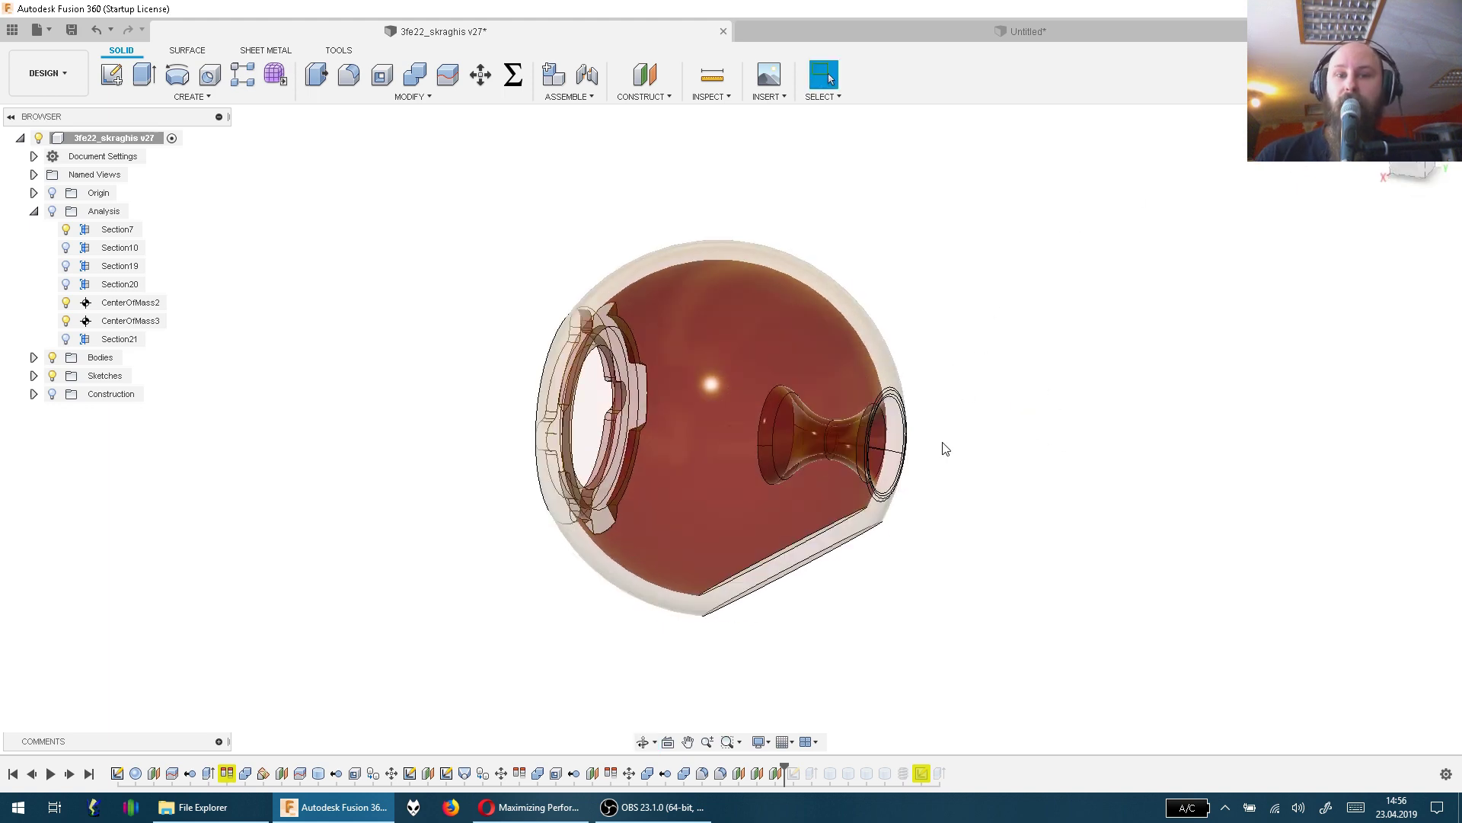
Switch to the Opera browser and show the title page and web address of the paper Maximizing Performance from Loudspeaker Ports
left_click(536, 806)
scroll(1096, 457, "up", 10)
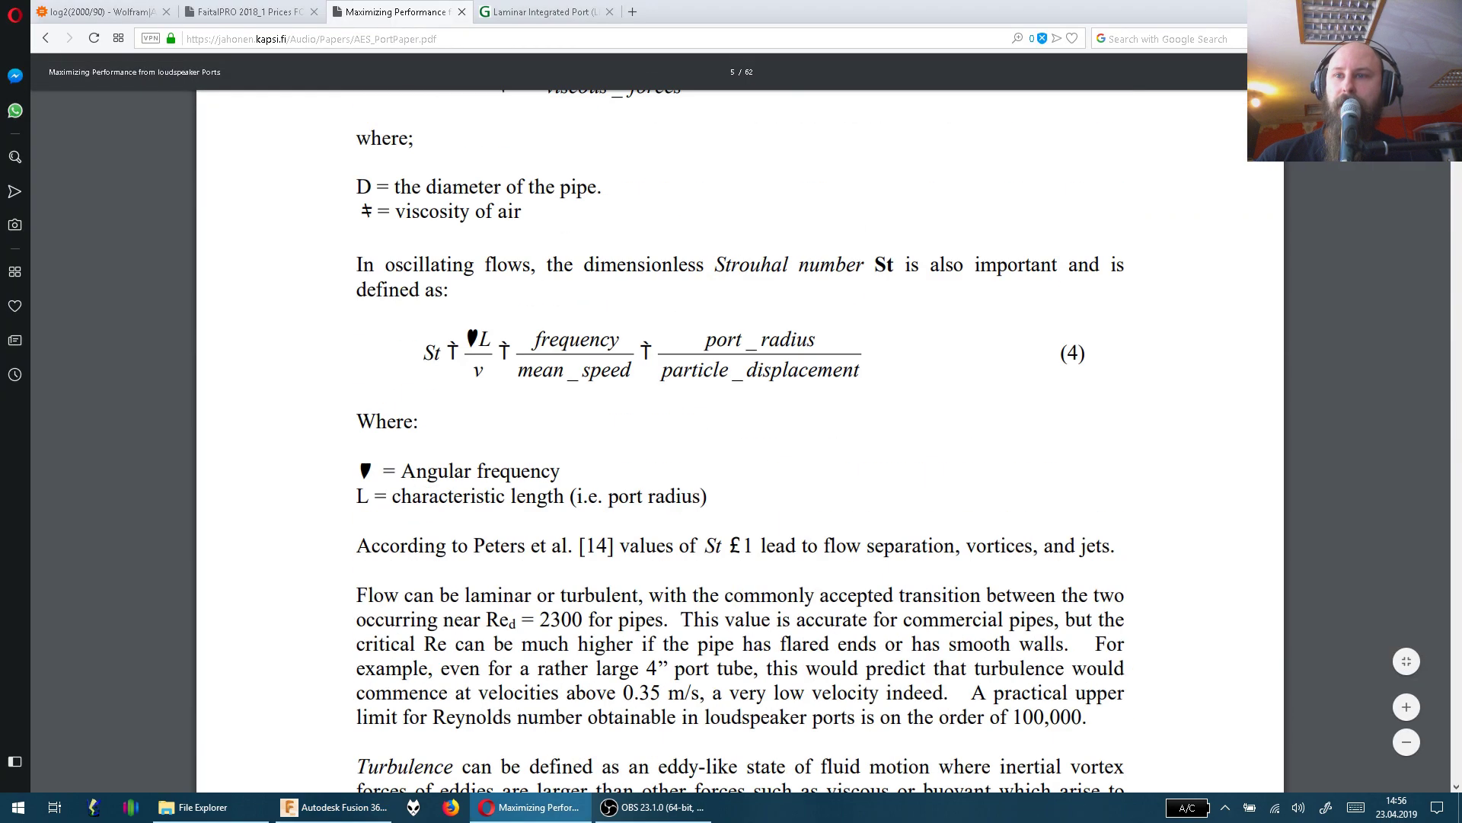
scroll(809, 363, "up", 20)
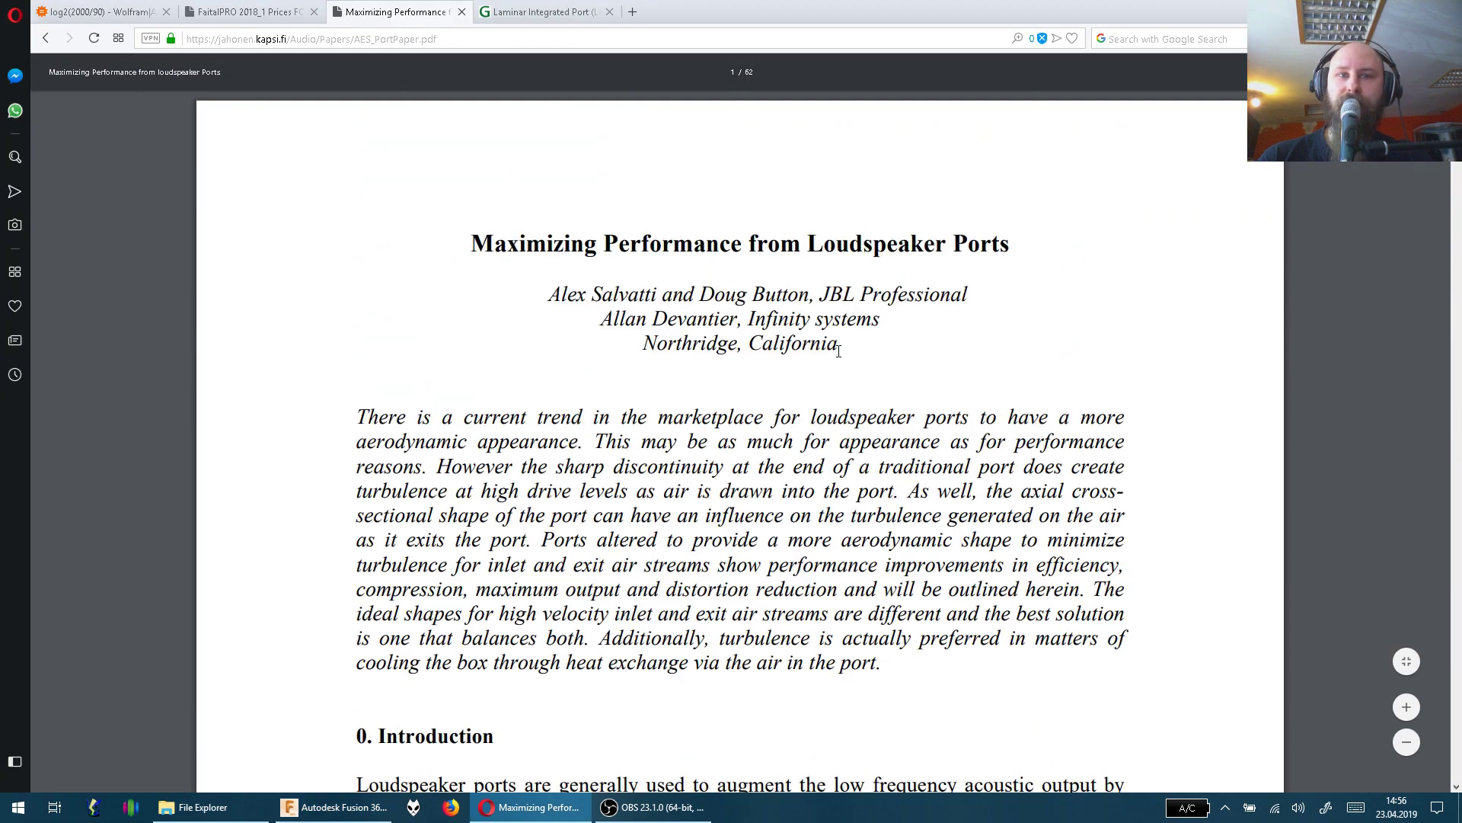
left_click_drag(1001, 220, 592, 227)
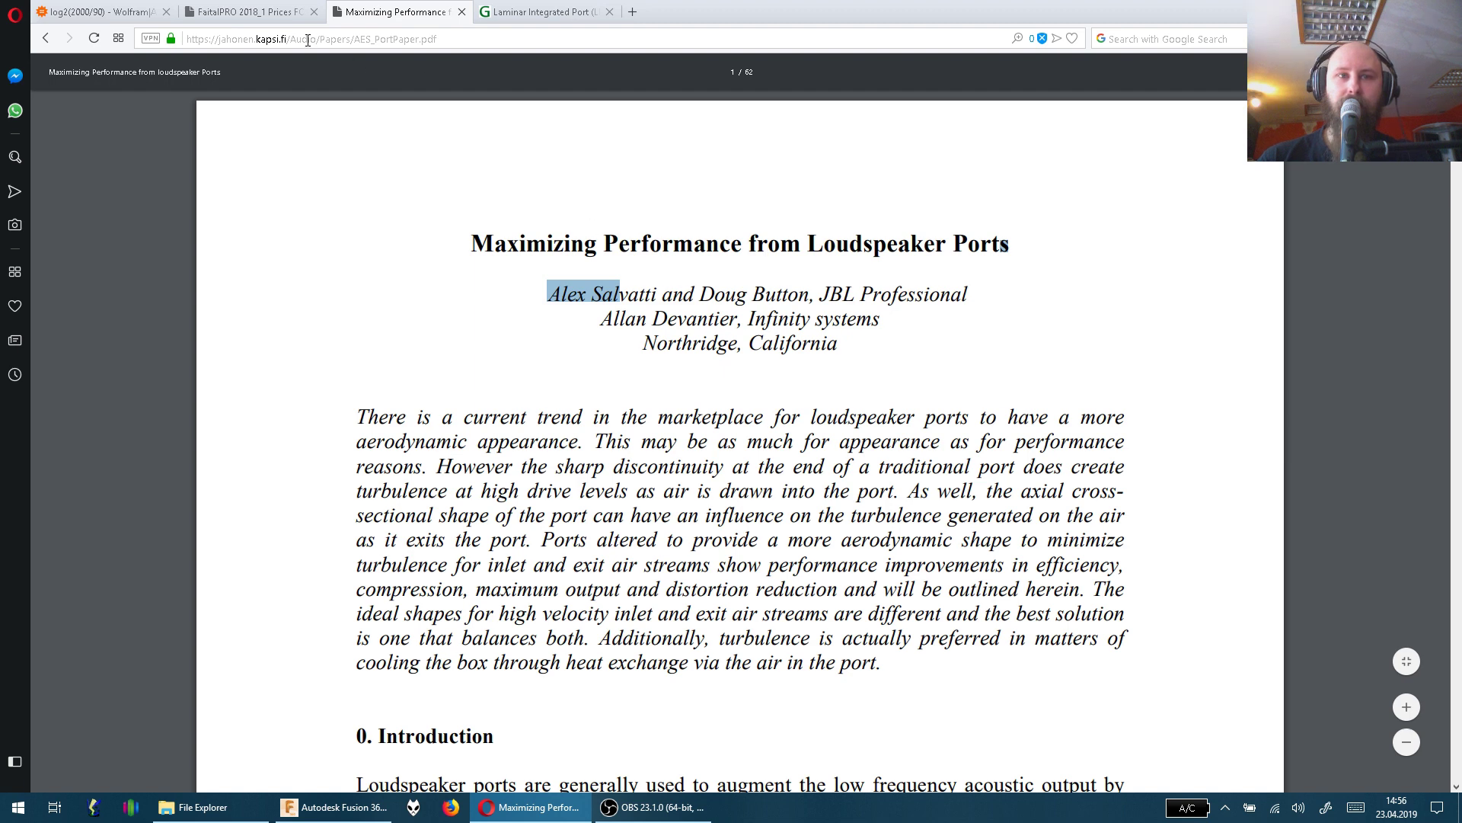
left_click_drag(215, 39, 436, 38)
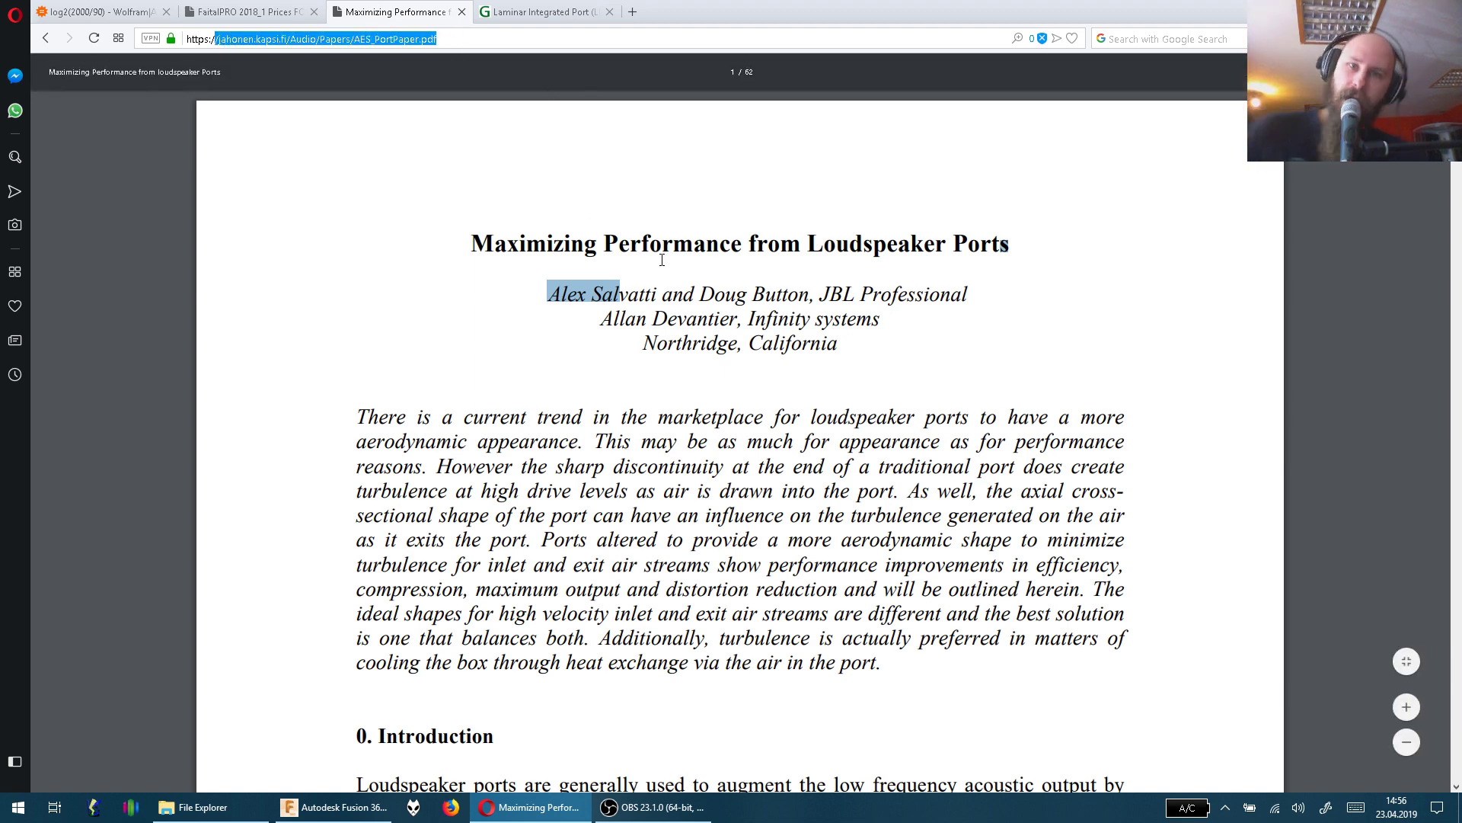
left_click(731, 396)
Skim the paper from the introduction through the Reynolds number and boundary layer sections to the modeling of flared ports
scroll(743, 449, "down", 7)
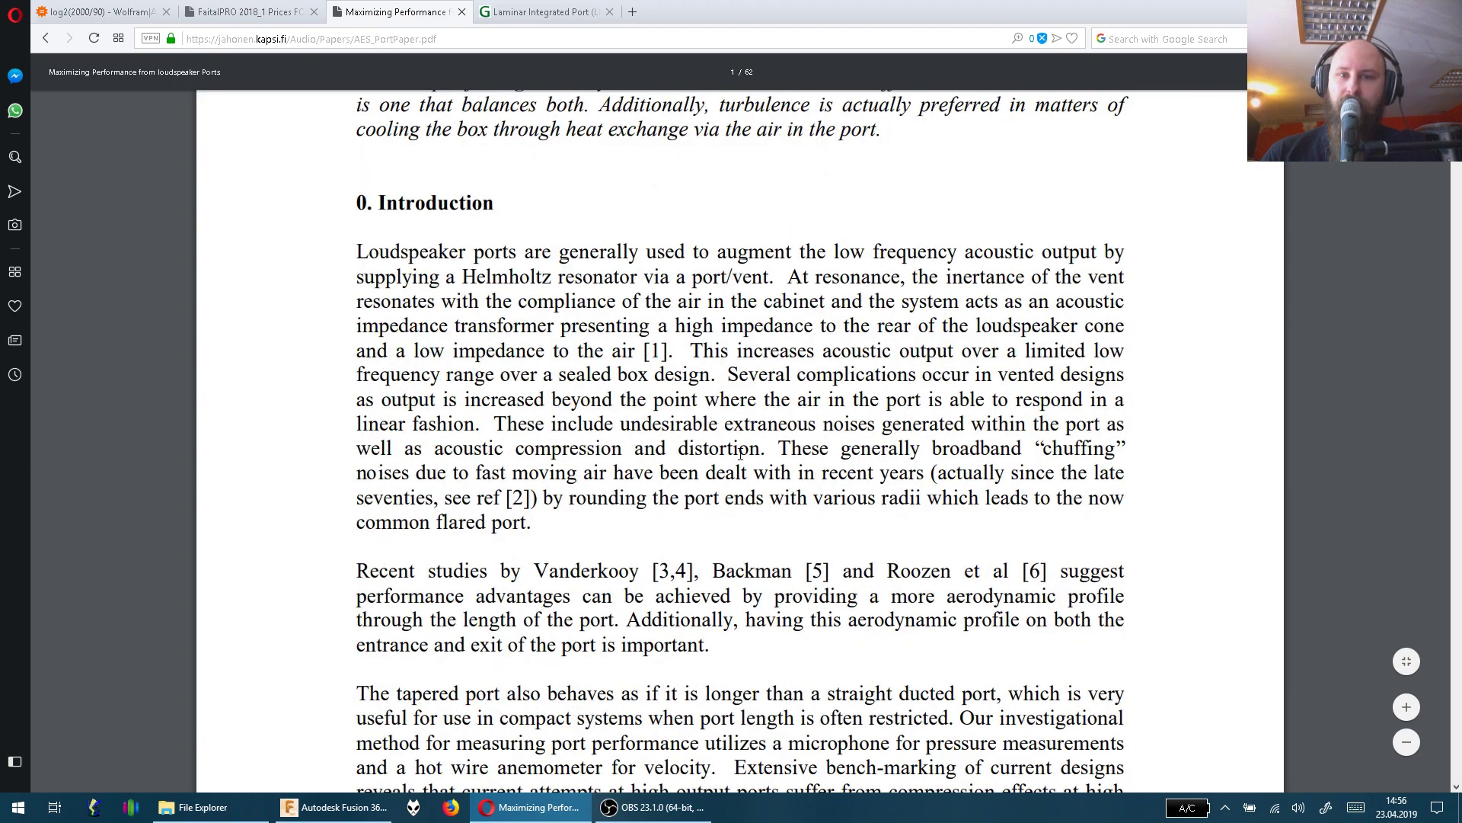
scroll(745, 454, "down", 20)
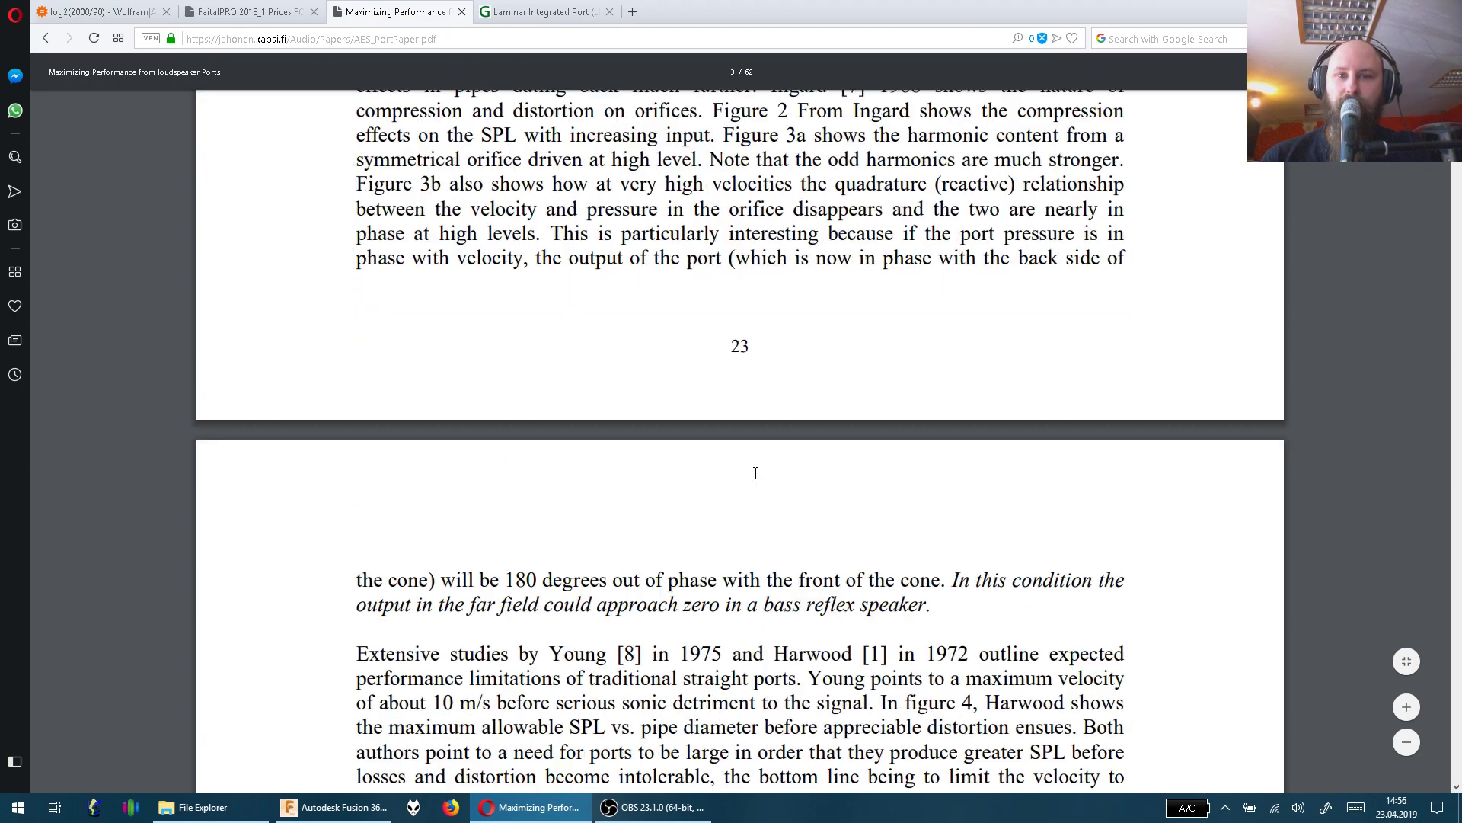
scroll(764, 481, "down", 20)
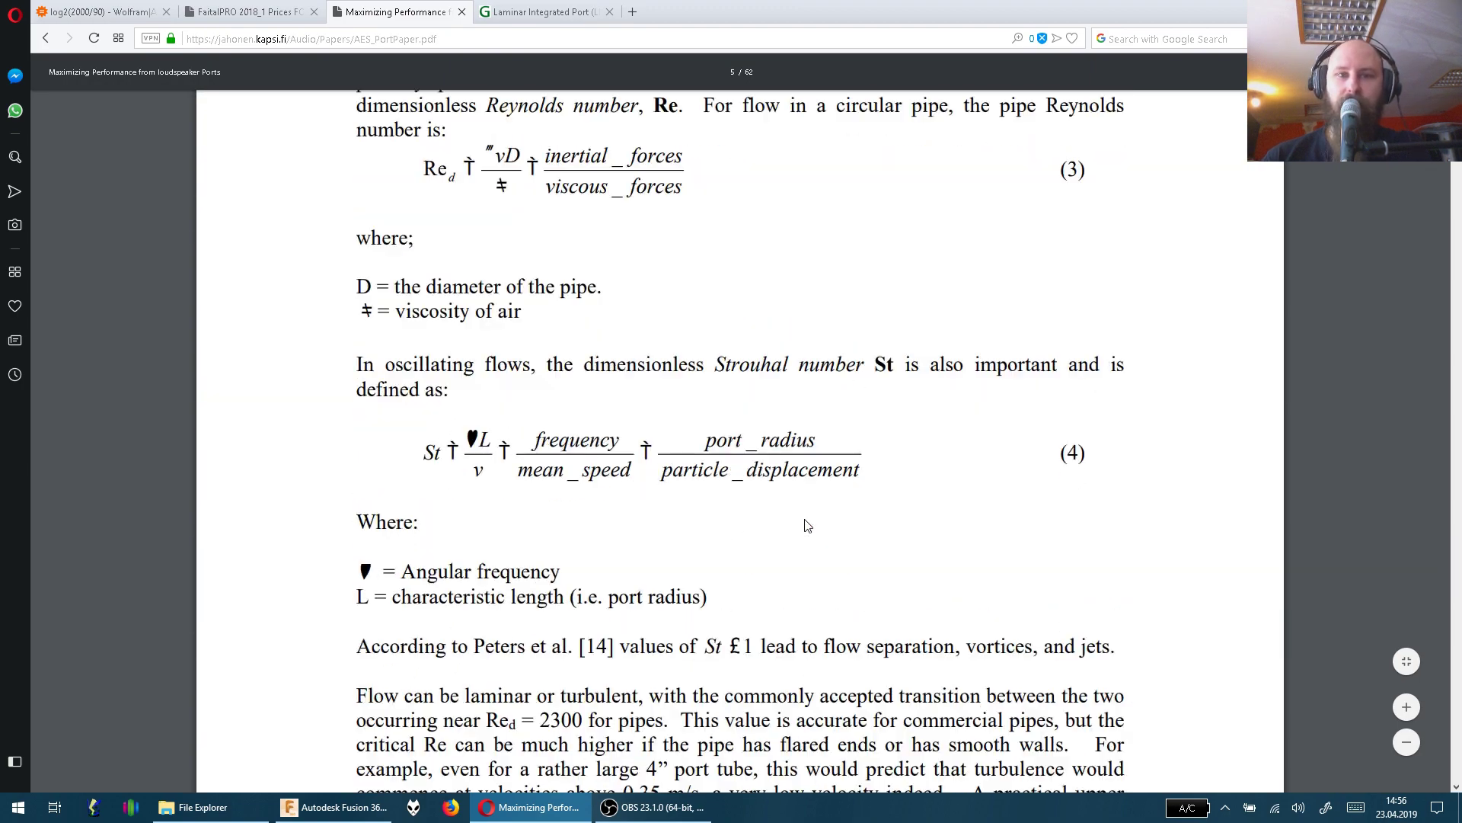
scroll(807, 525, "down", 10)
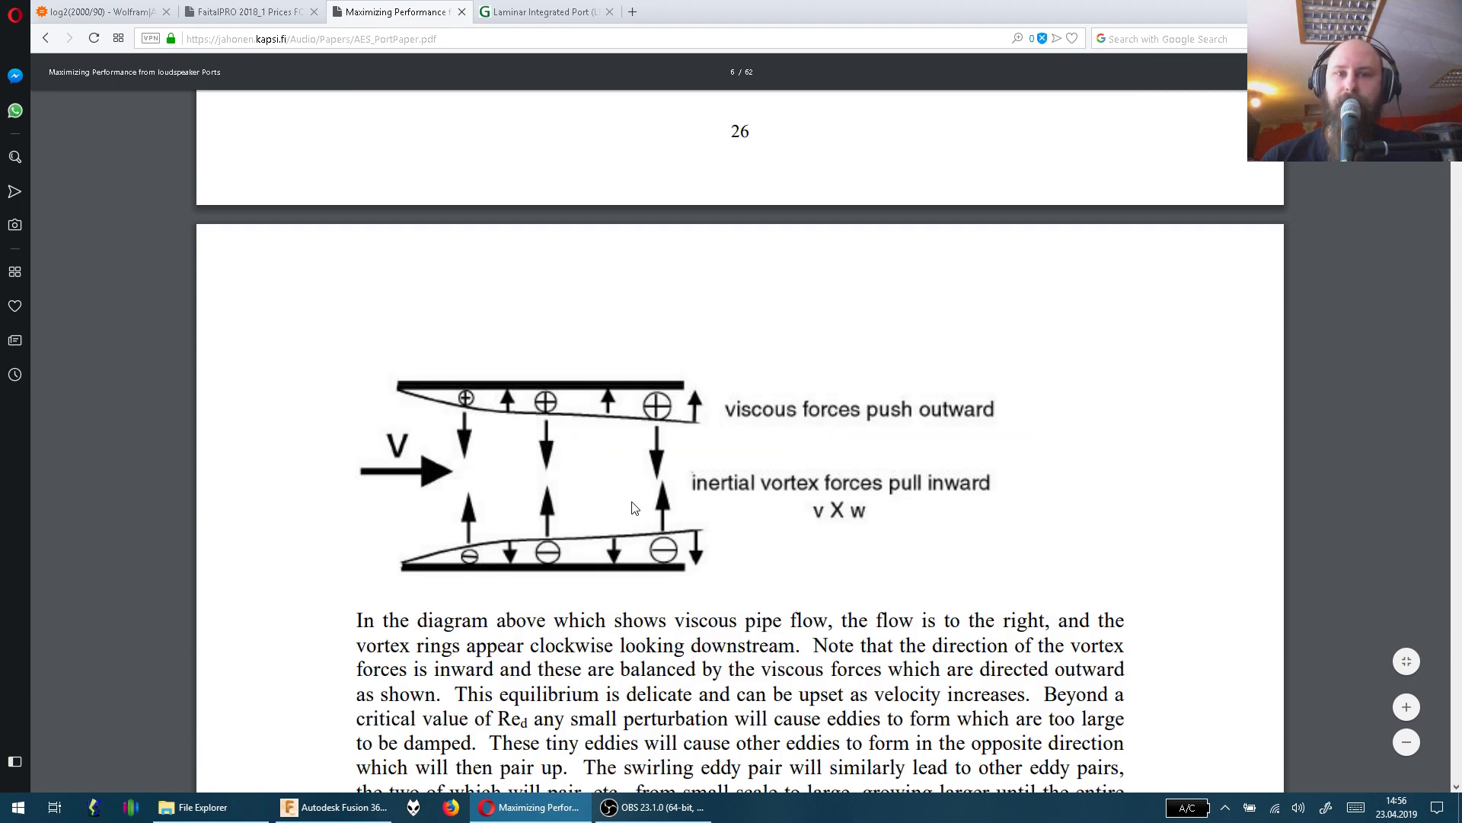
scroll(444, 515, "down", 10)
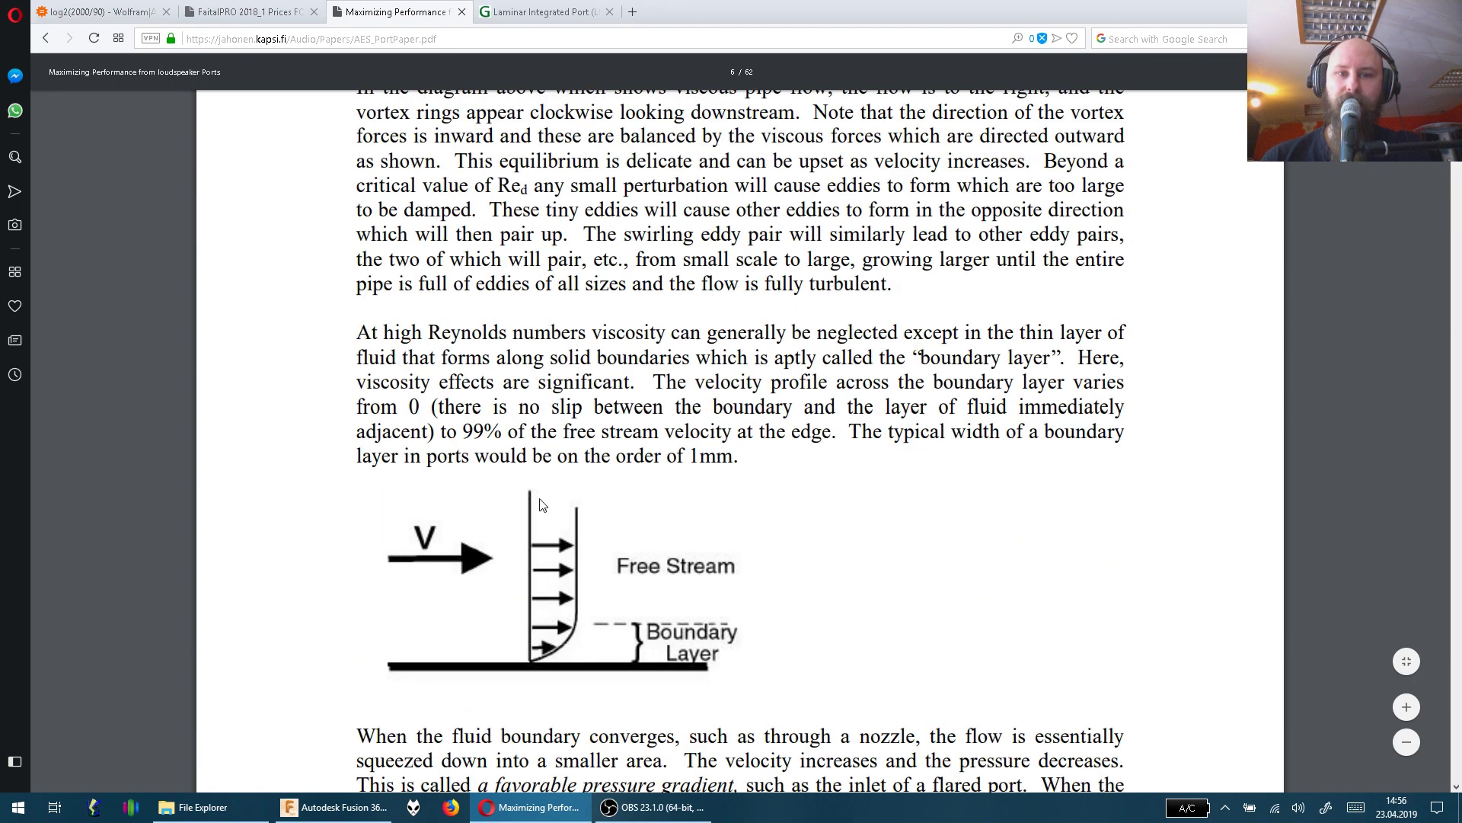
scroll(630, 467, "down", 15)
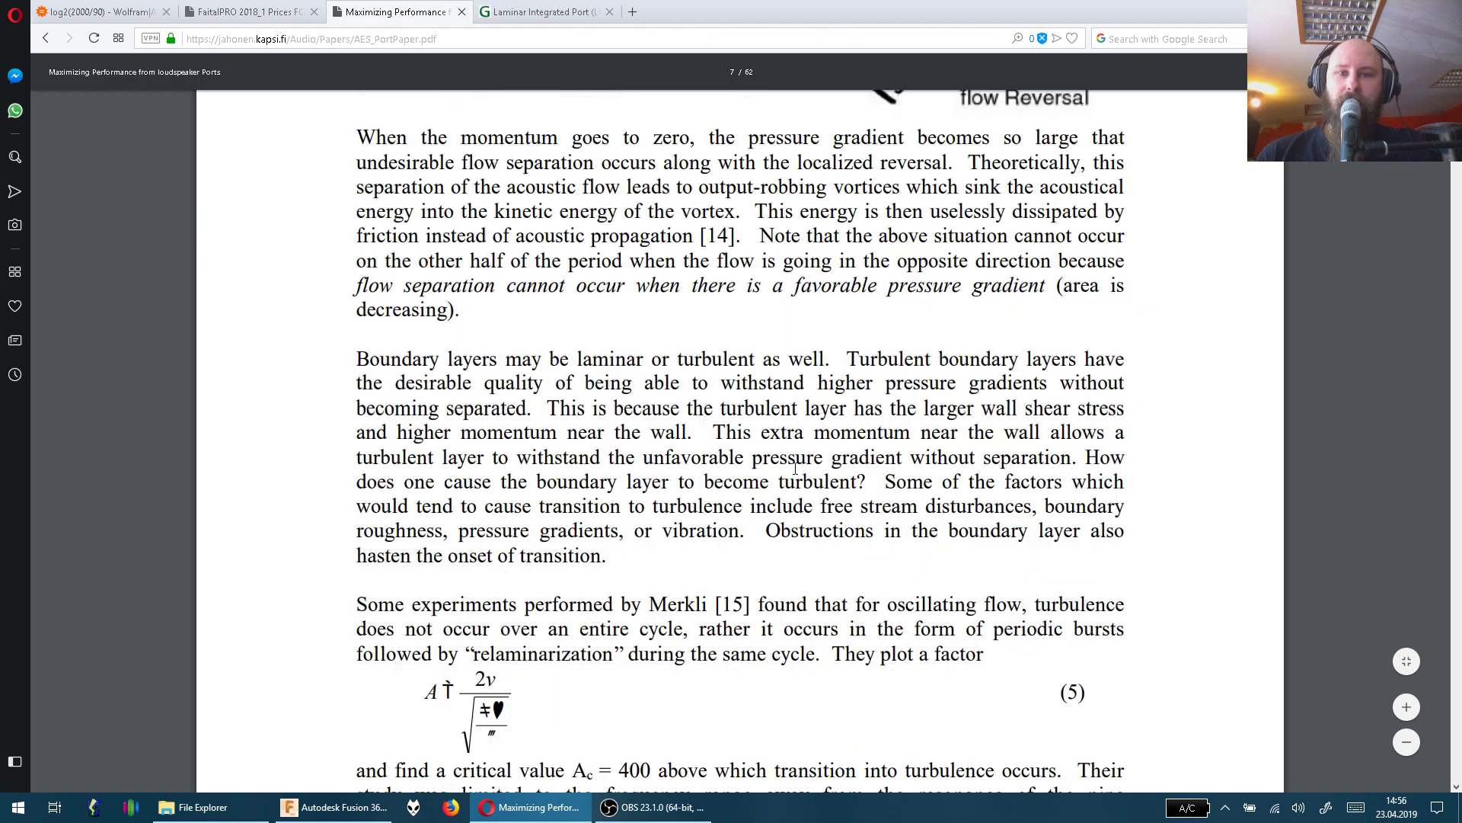
scroll(709, 507, "down", 20)
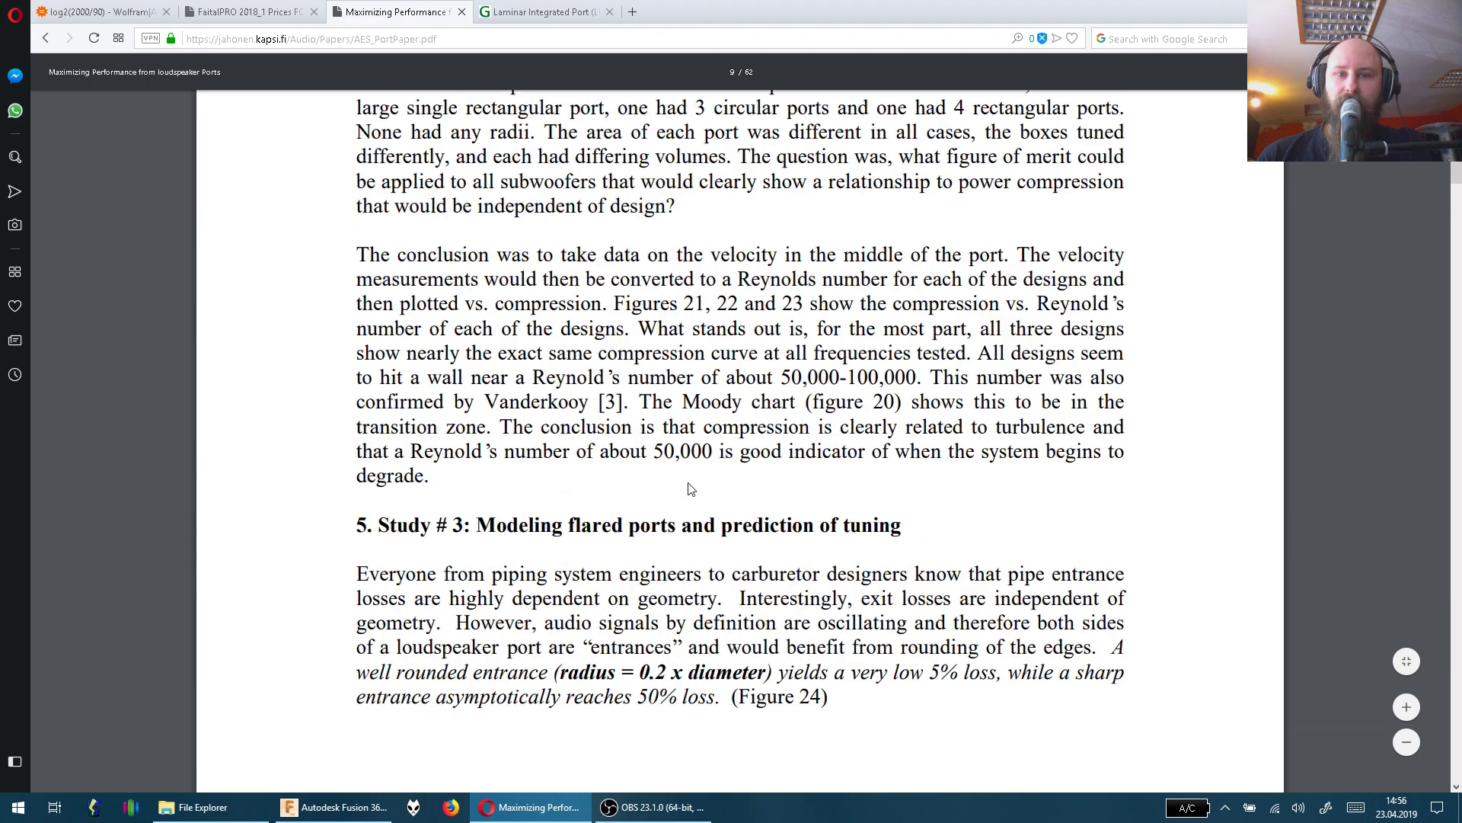
scroll(692, 482, "down", 20)
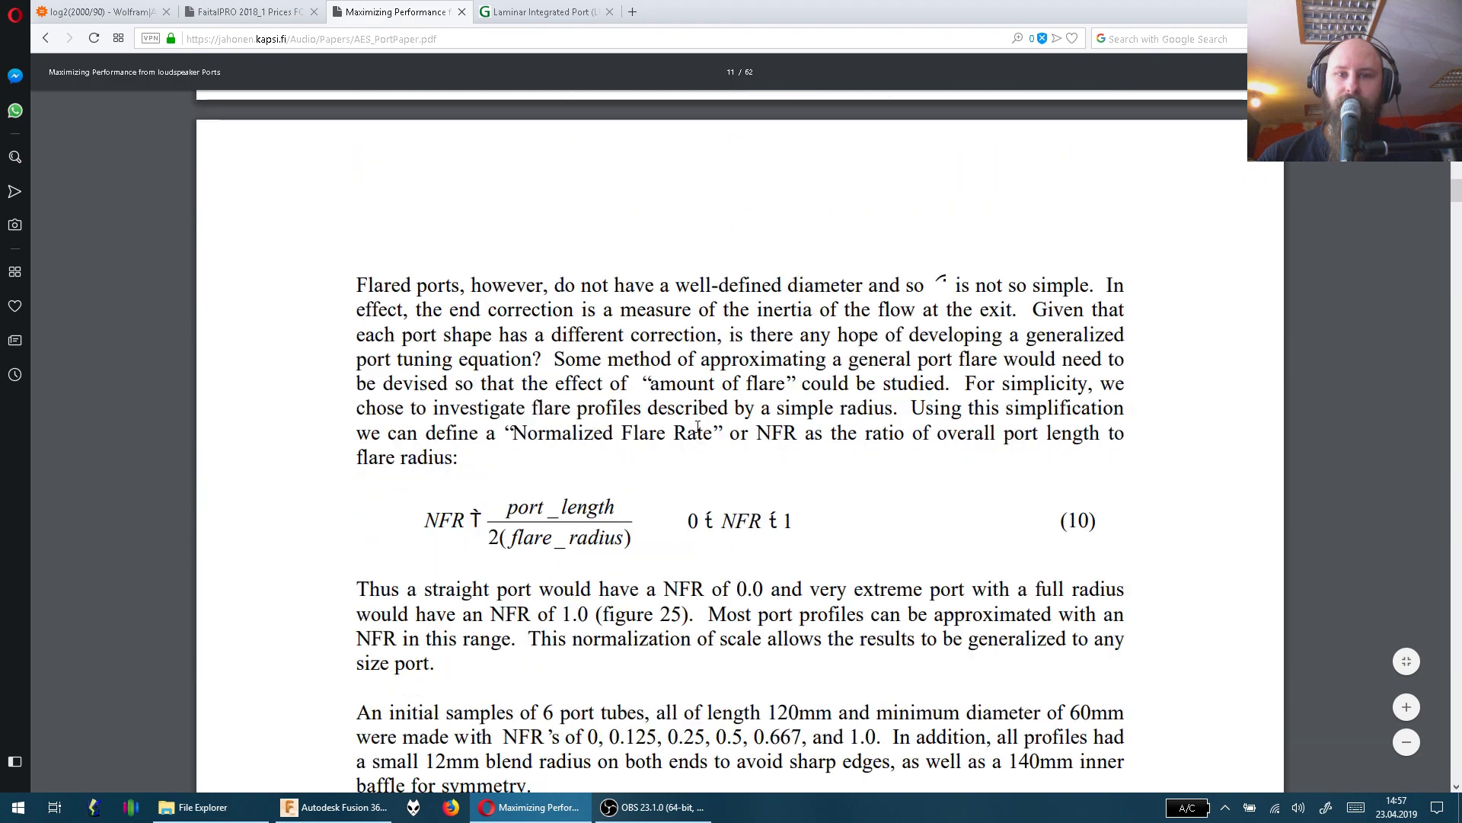
Examine the Normalized Flare Rate formula (equation 10) and highlight the term NFR in its definition
scroll(609, 431, "up", 10)
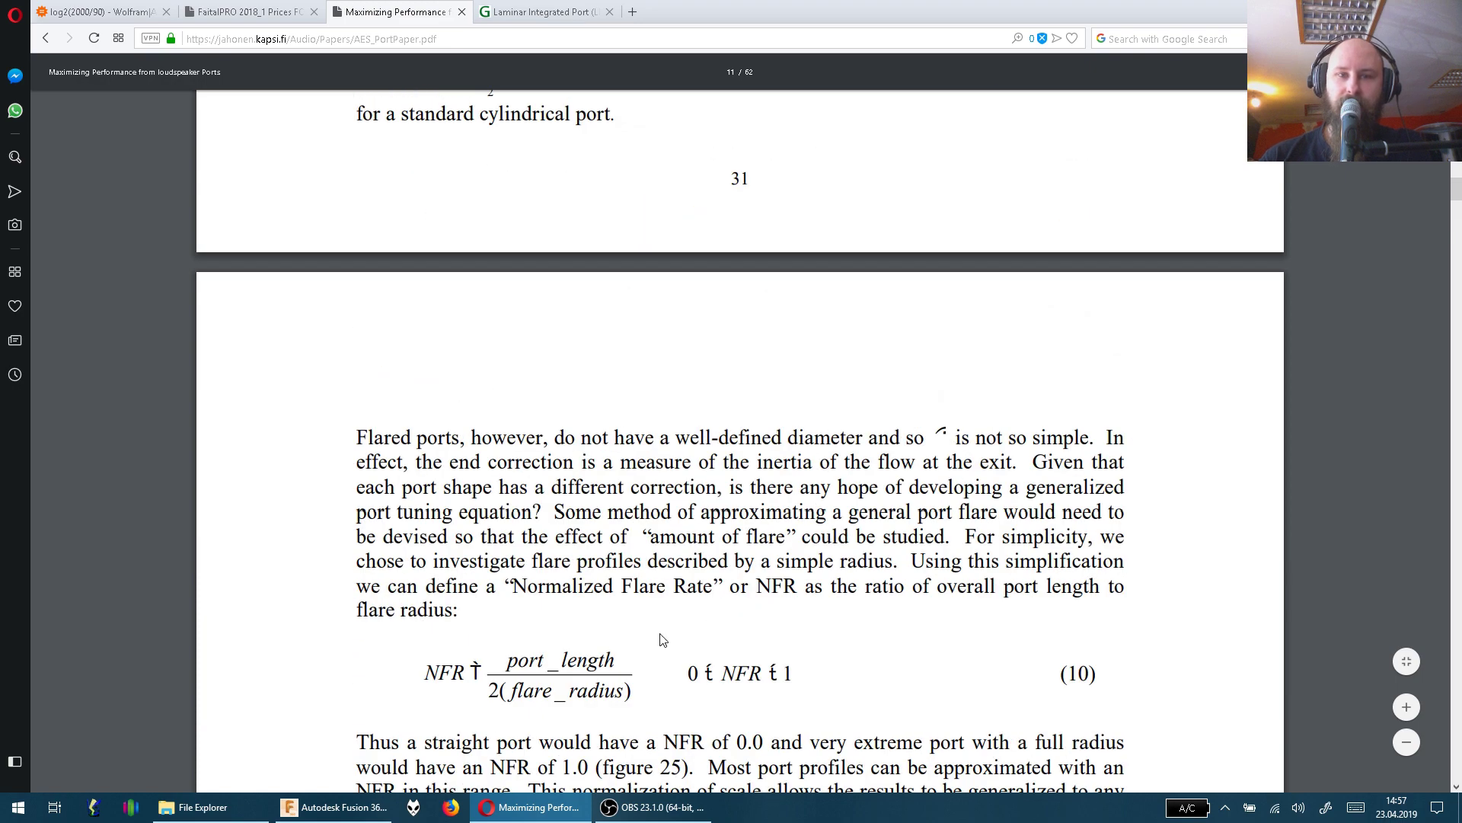
scroll(571, 687, "down", 2)
left_click_drag(438, 519, 620, 547)
left_click(579, 550)
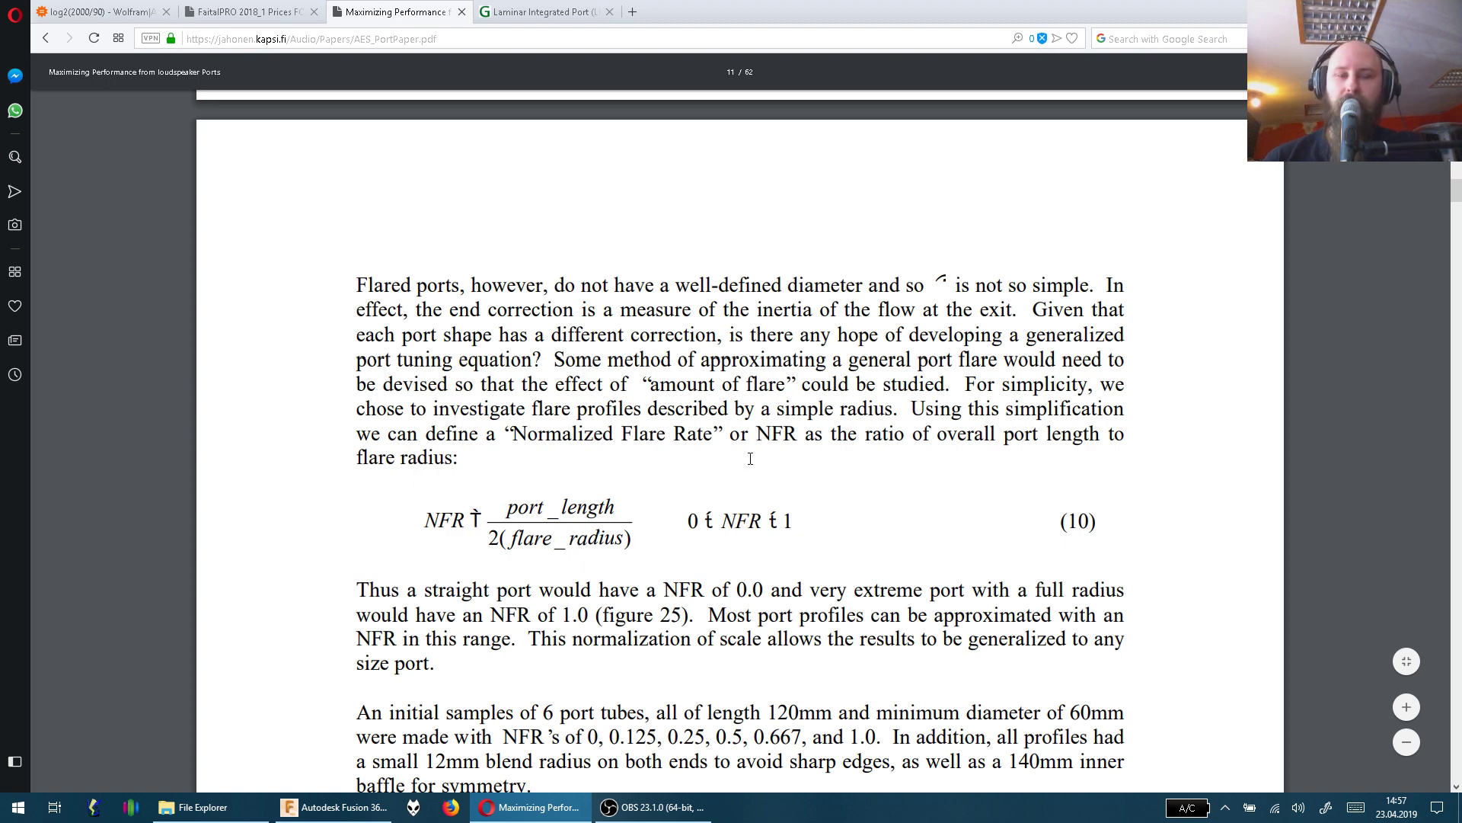
left_click_drag(757, 426, 798, 429)
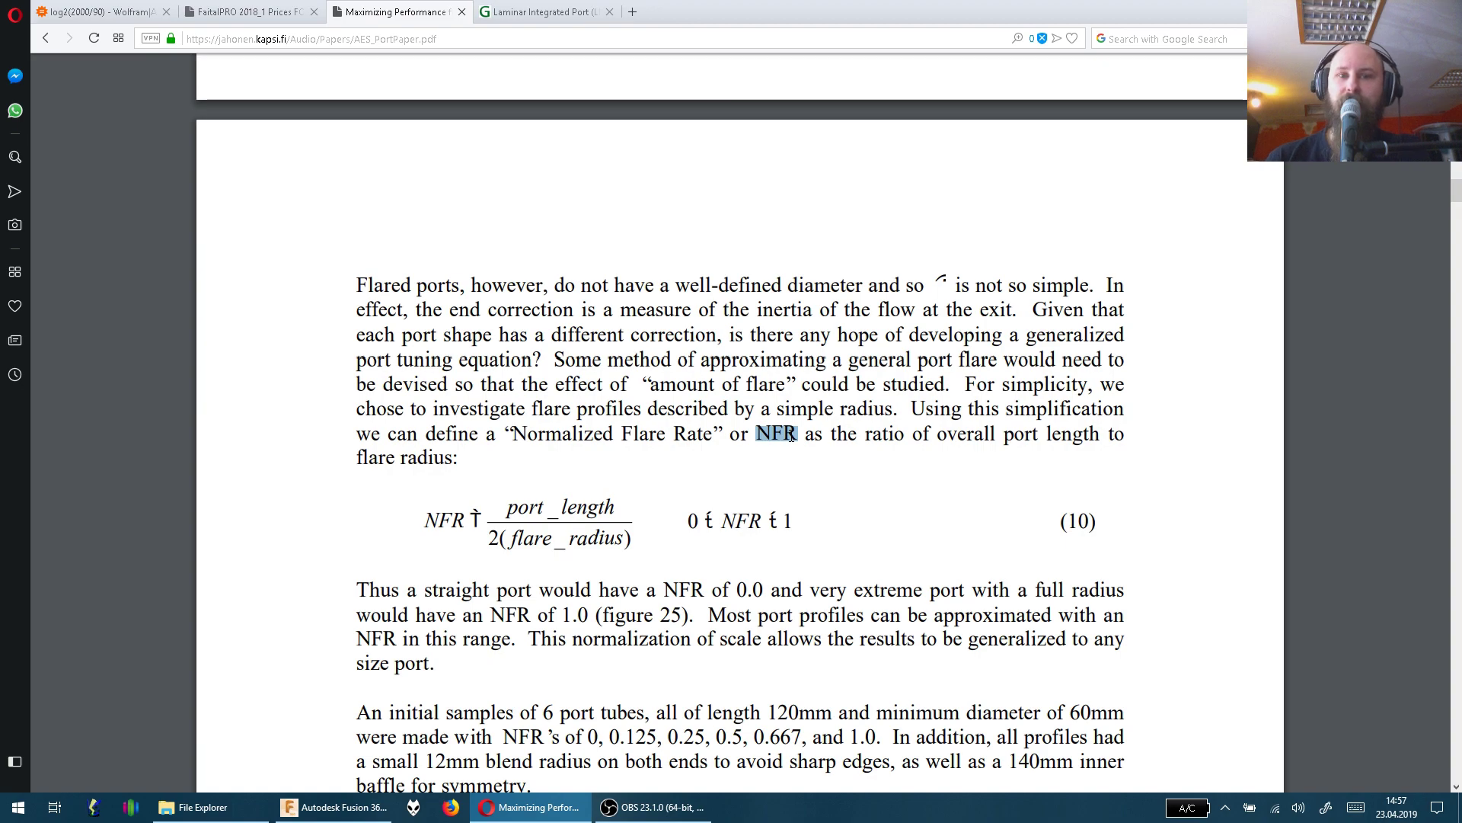
Skim the paper's port tuning formula, flare distortion results, roughness experiment and port dimension table through to Study #10
scroll(803, 556, "down", 10)
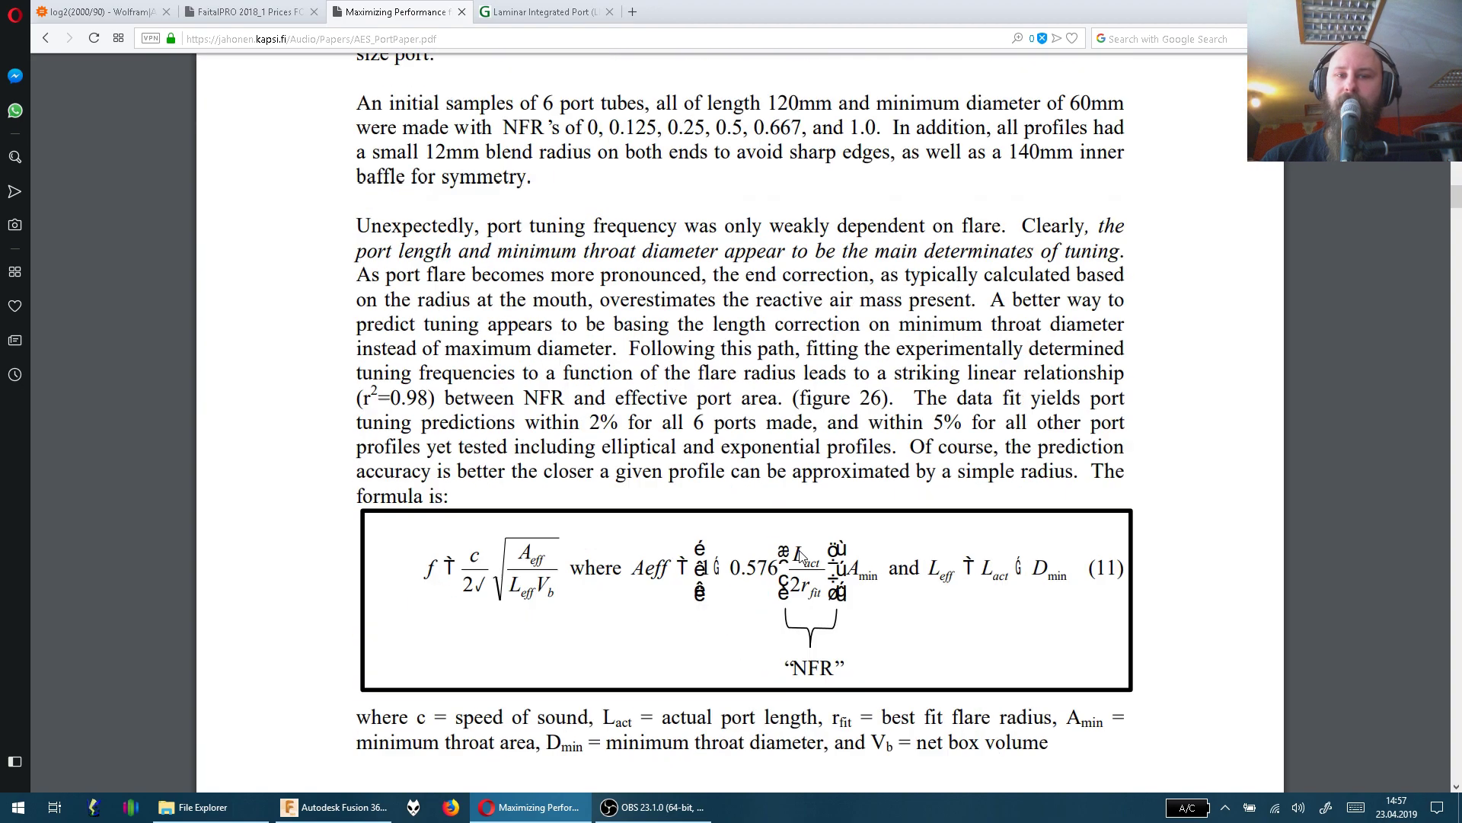
scroll(921, 312, "down", 15)
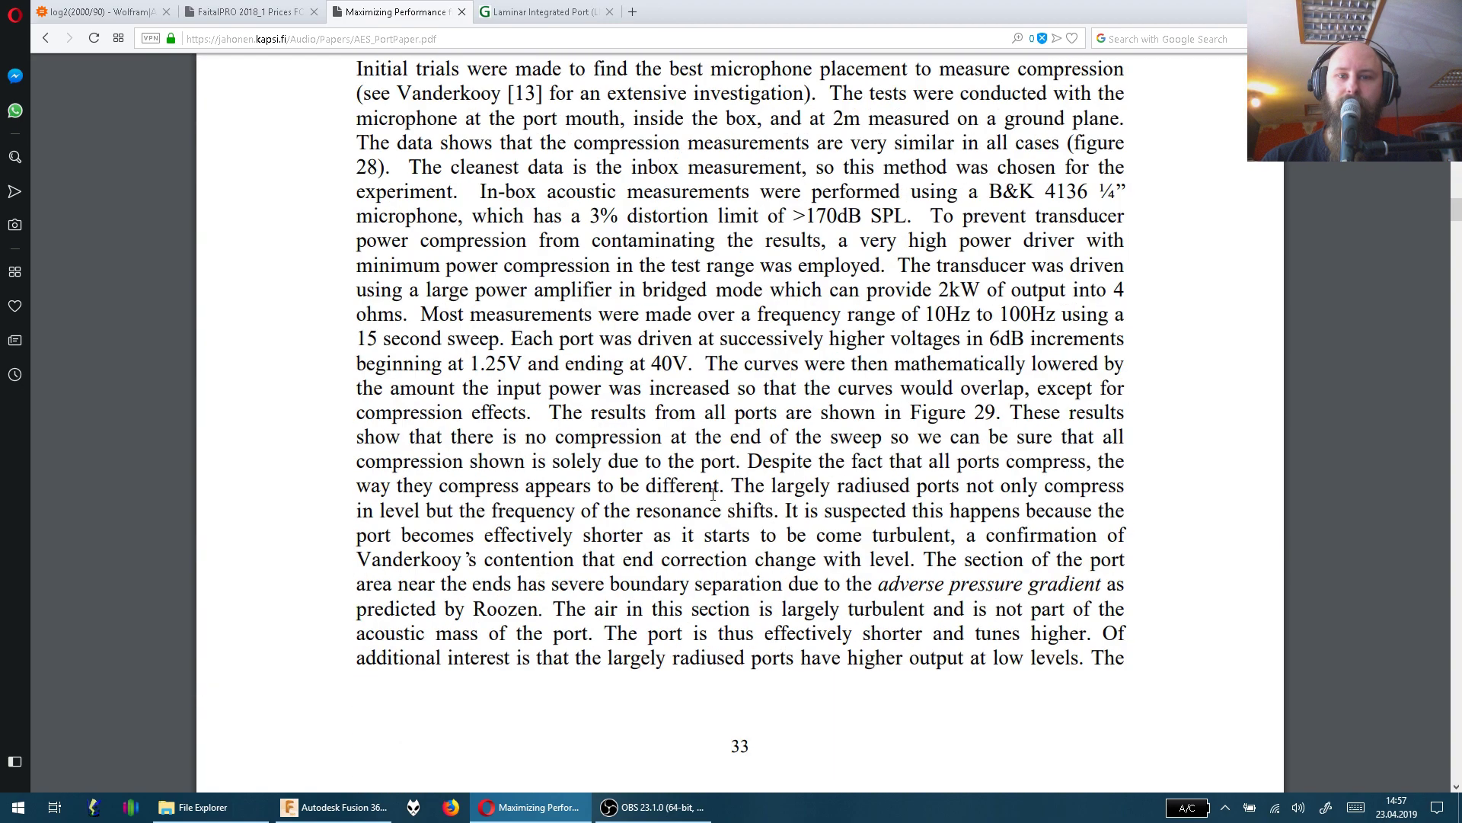
scroll(697, 484, "down", 15)
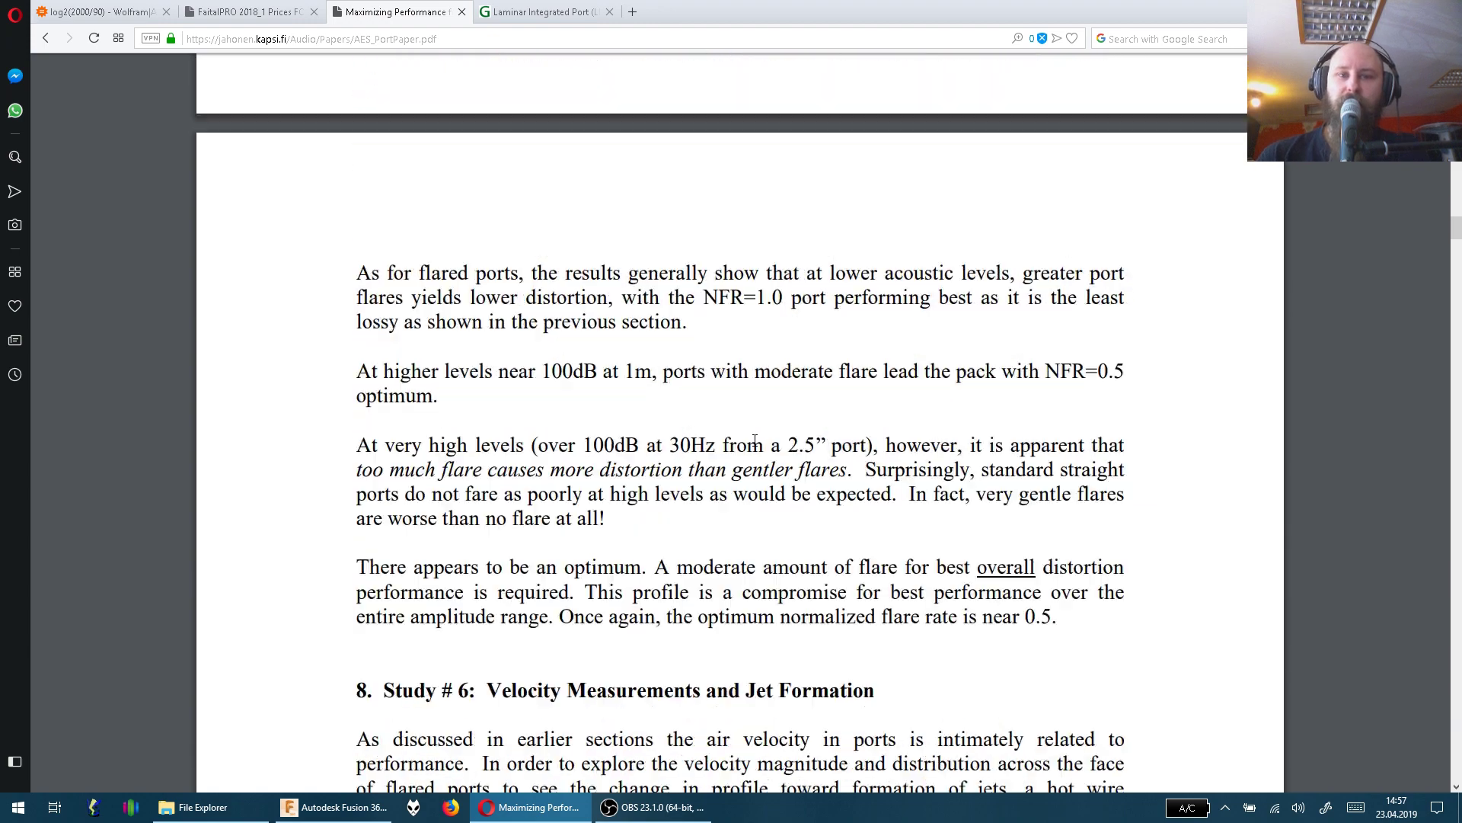
scroll(766, 432, "down", 10)
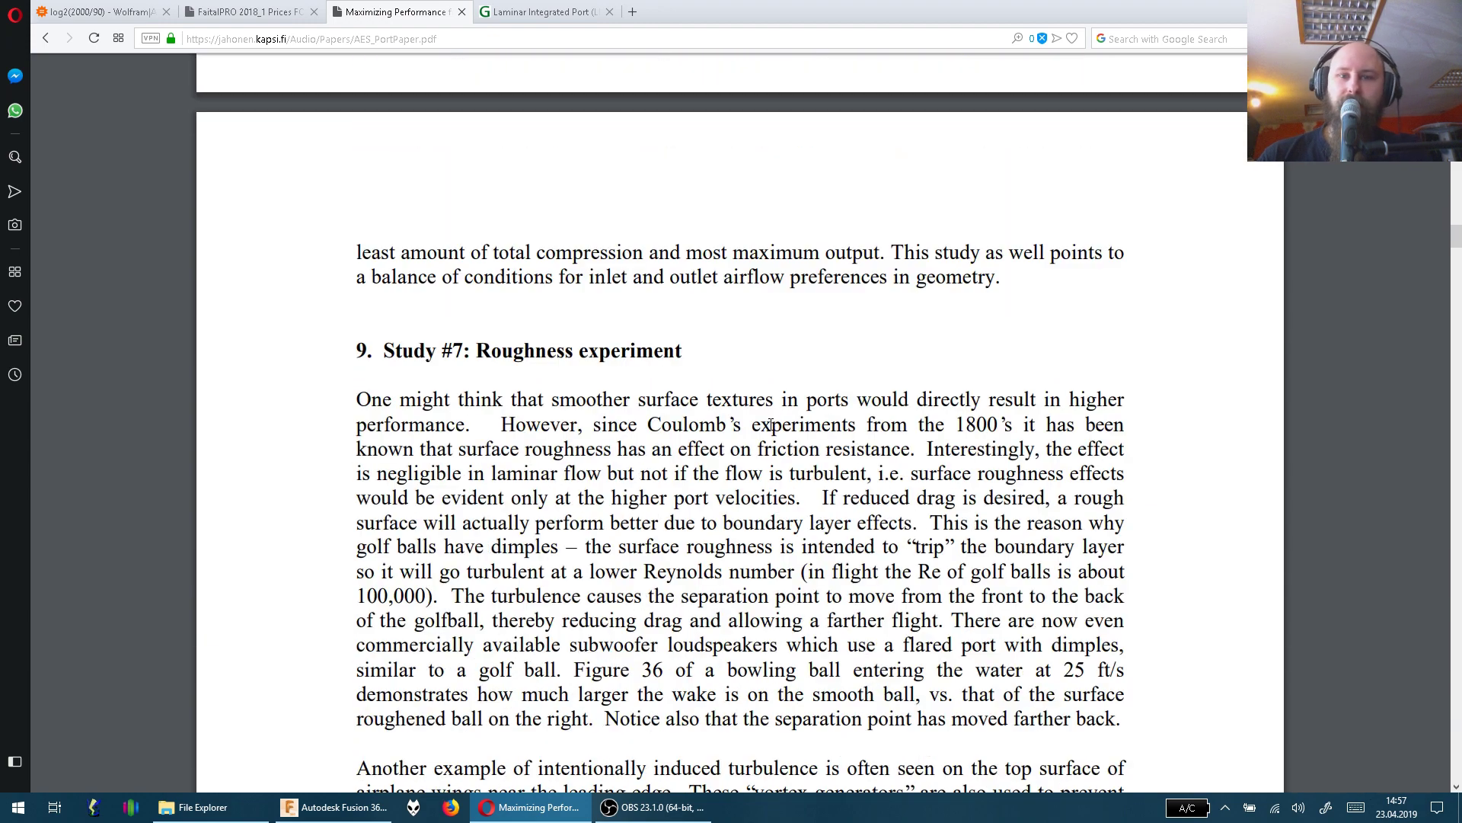
scroll(768, 424, "down", 20)
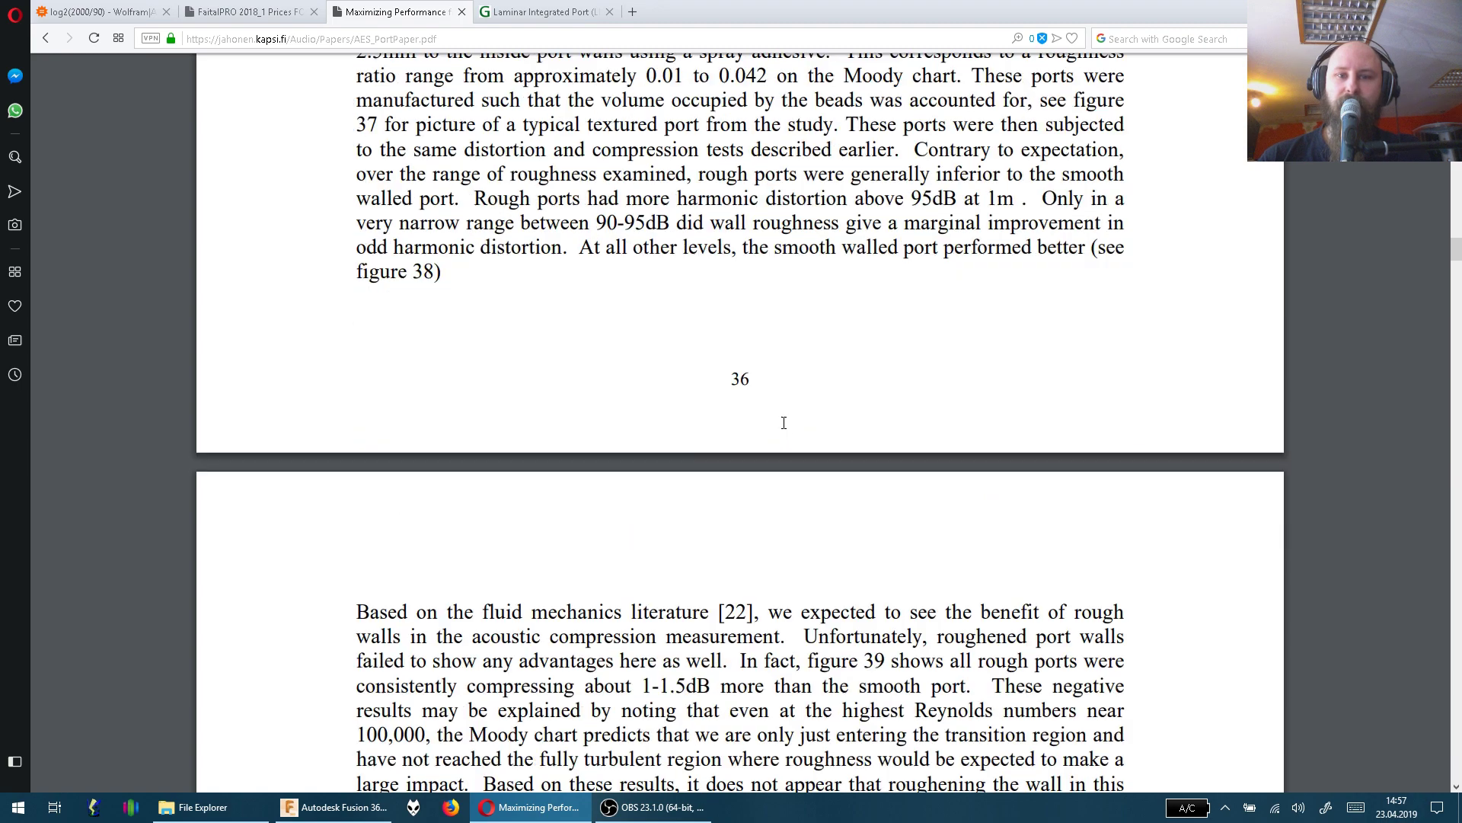
scroll(788, 425, "up", 7)
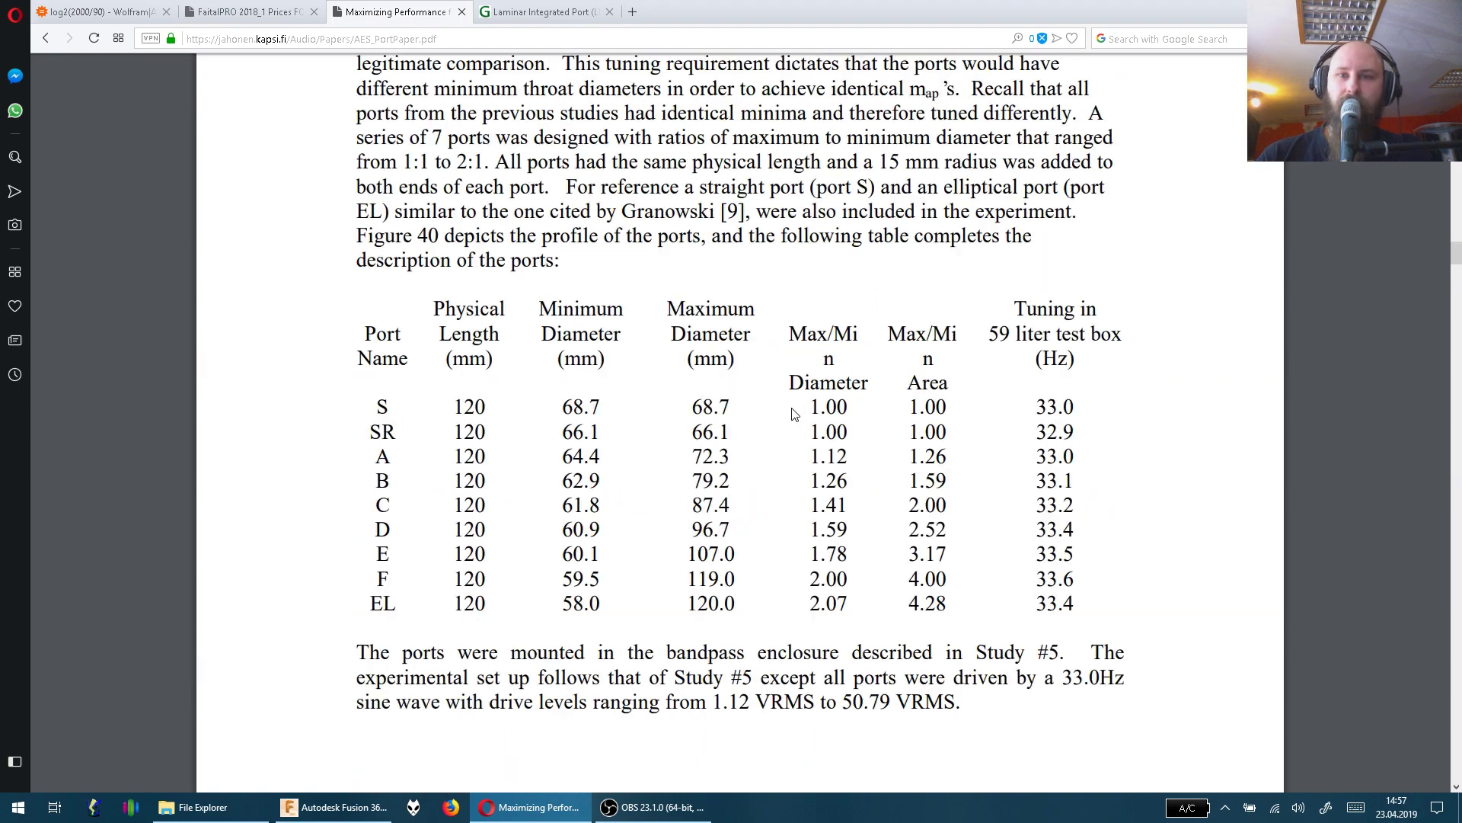
scroll(792, 419, "down", 9)
scroll(793, 412, "down", 12)
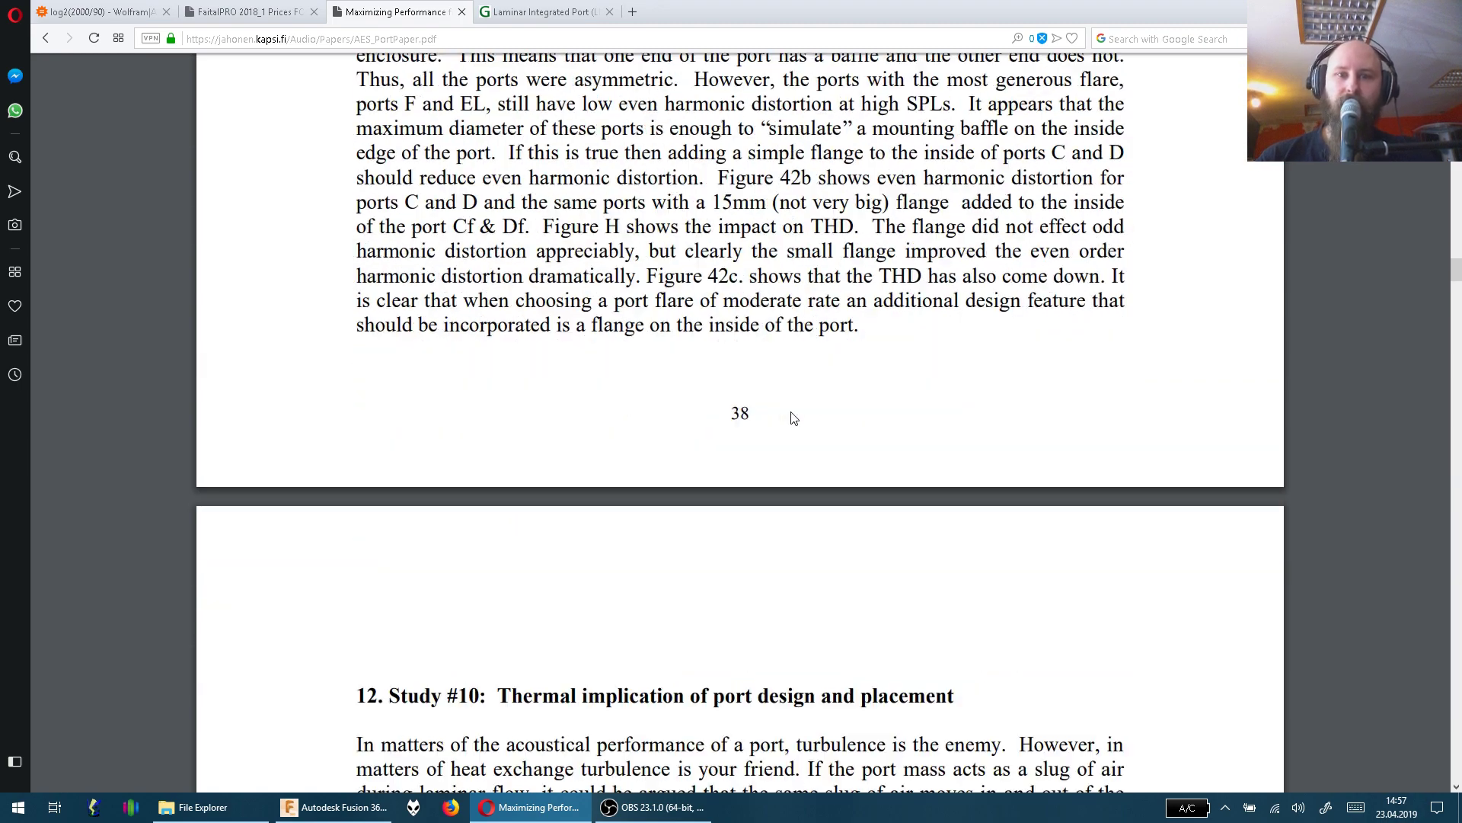
Switch back to Fusion 360 and examine the enclosure's flared port up close from the side and at an oblique angle
left_click(342, 817)
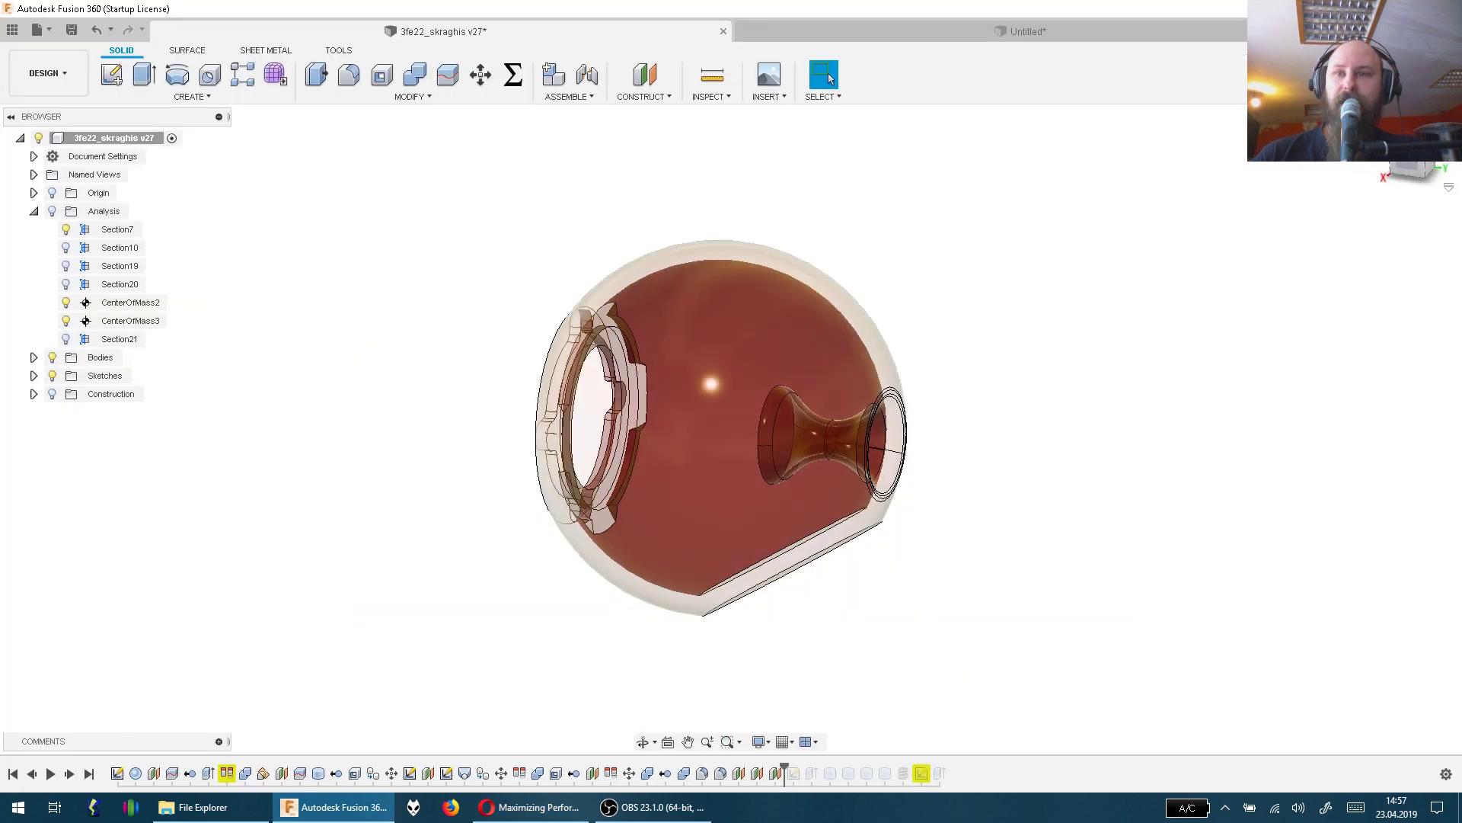
scroll(830, 419, "up", 4)
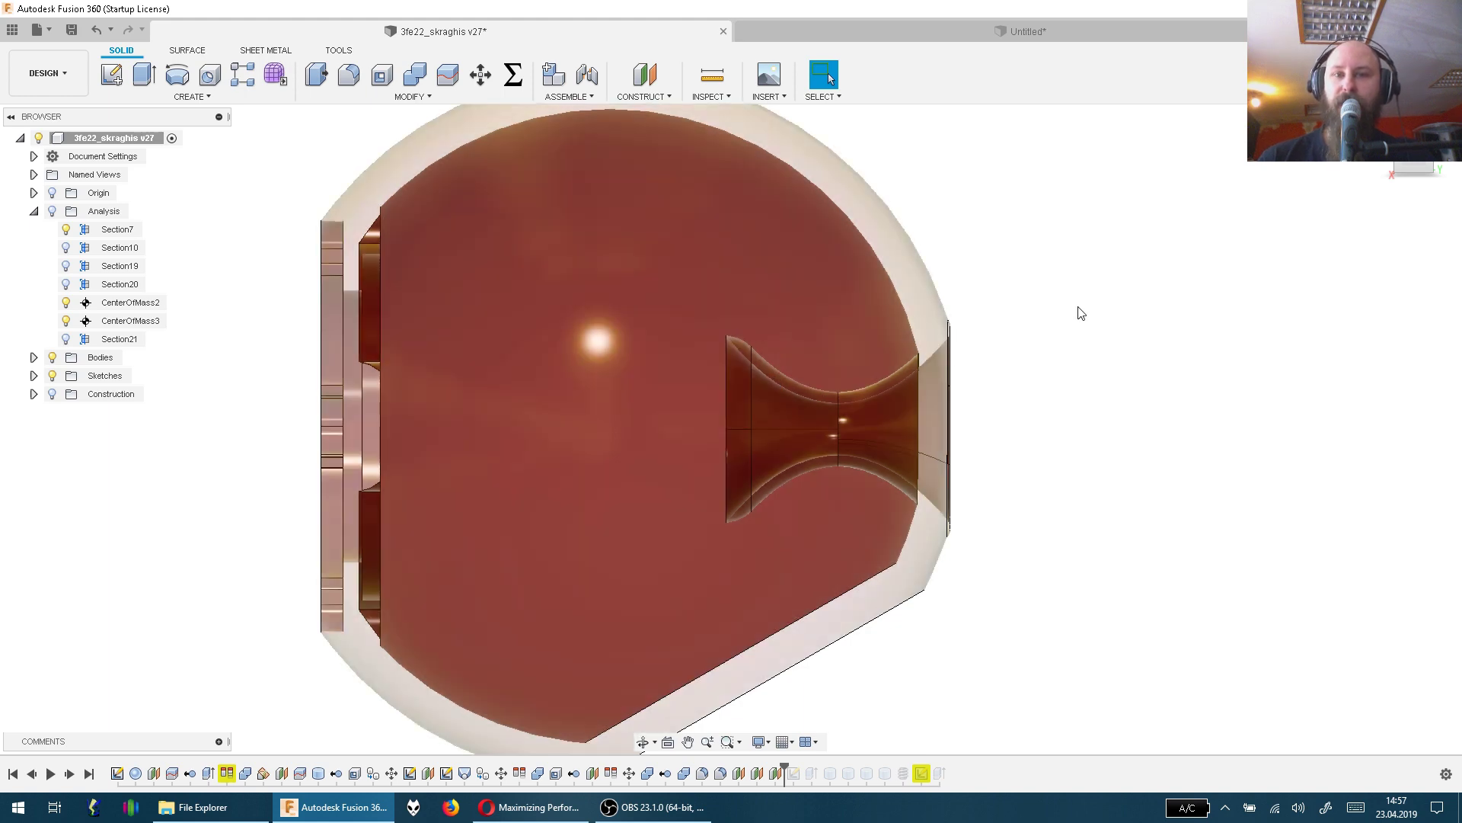
left_click_drag(1061, 330, 926, 422)
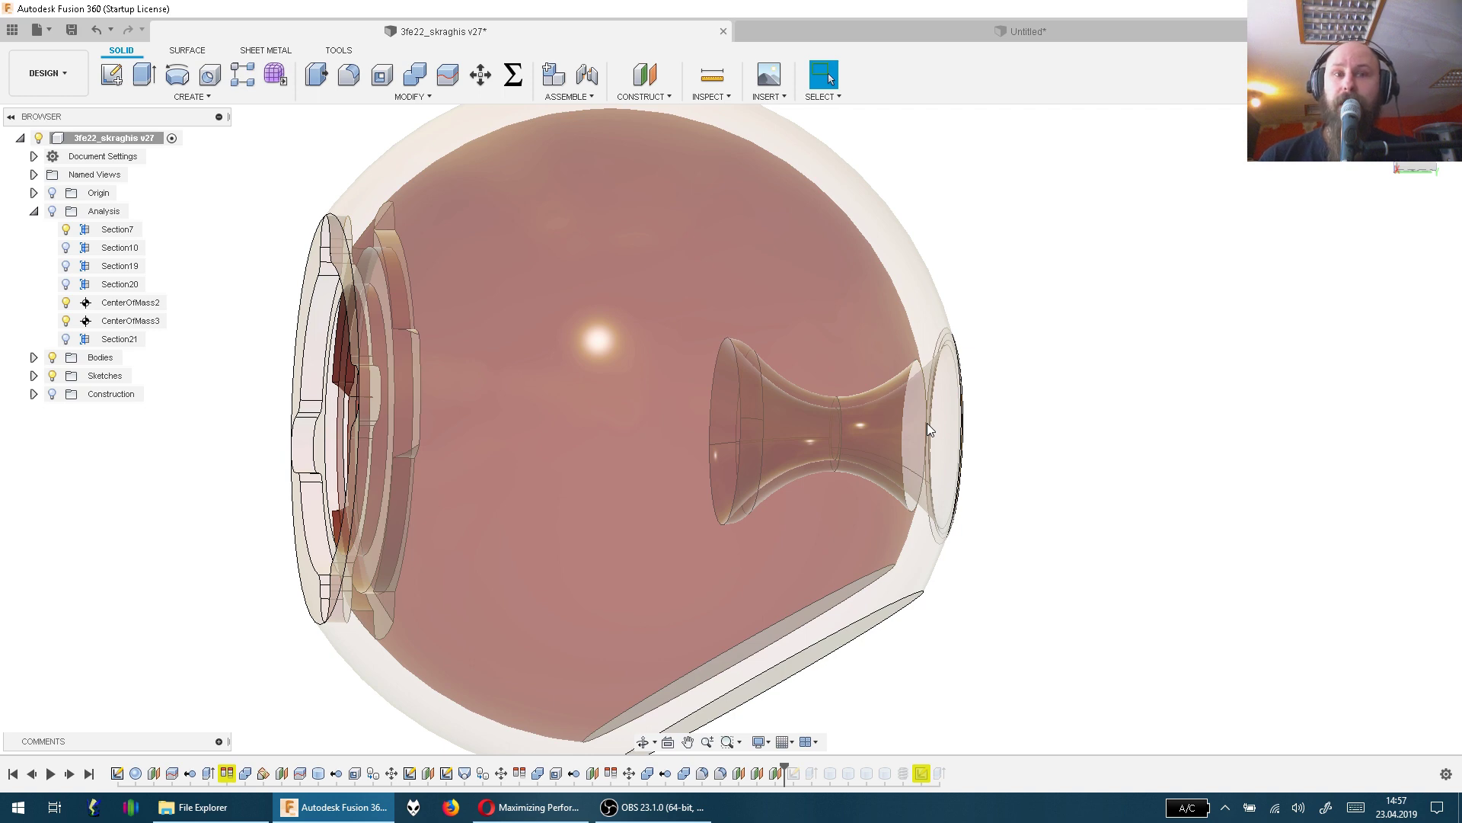
left_click_drag(986, 462, 889, 503)
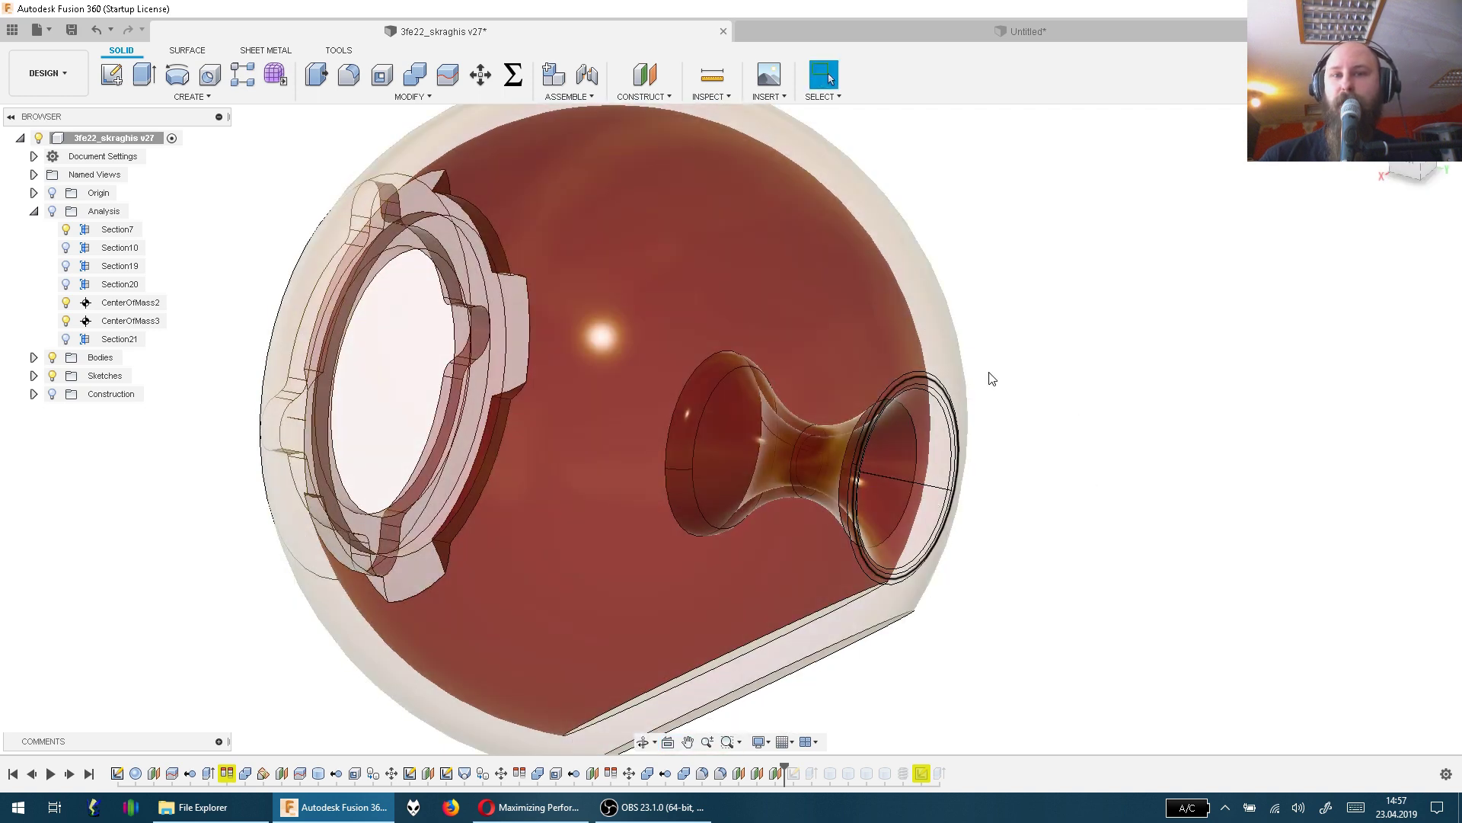
Examine the port airflow plot on Genelec's Laminar Integrated Port page in Opera, and return to the Fusion 360 enclosure design
left_click(568, 809)
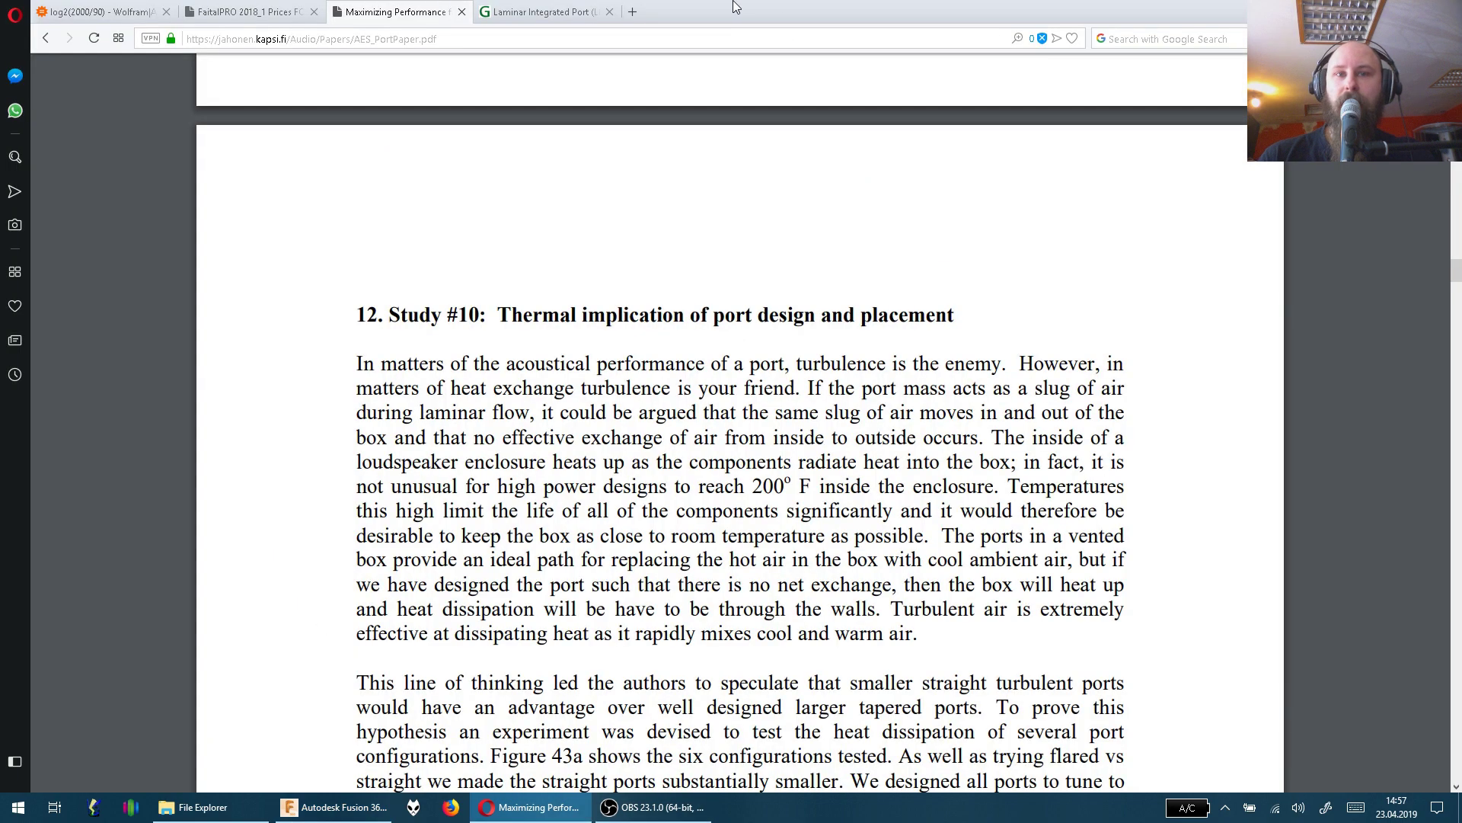
left_click(545, 13)
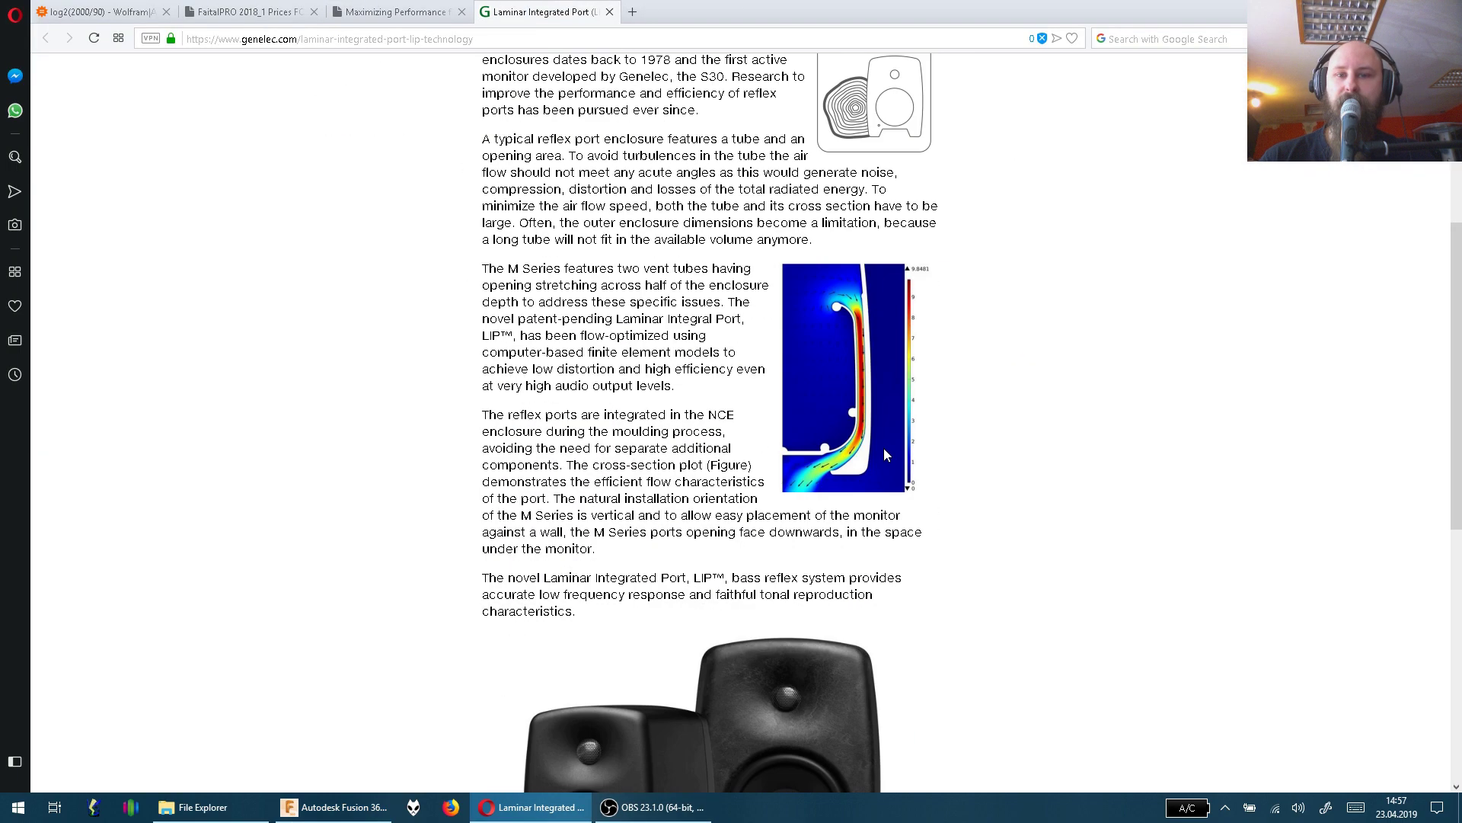
scroll(883, 447, "down", 5)
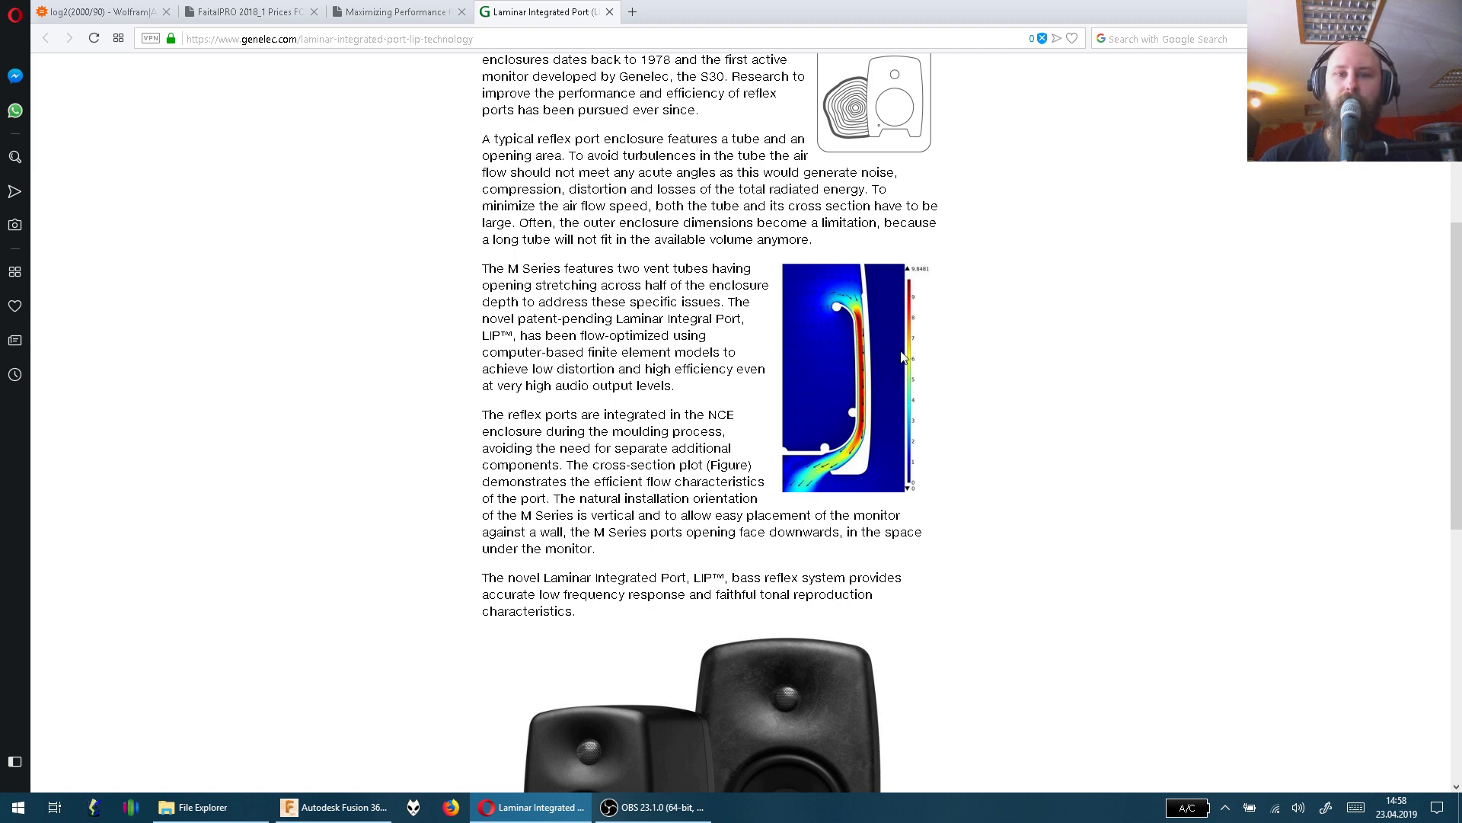
scroll(869, 338, "up", 3)
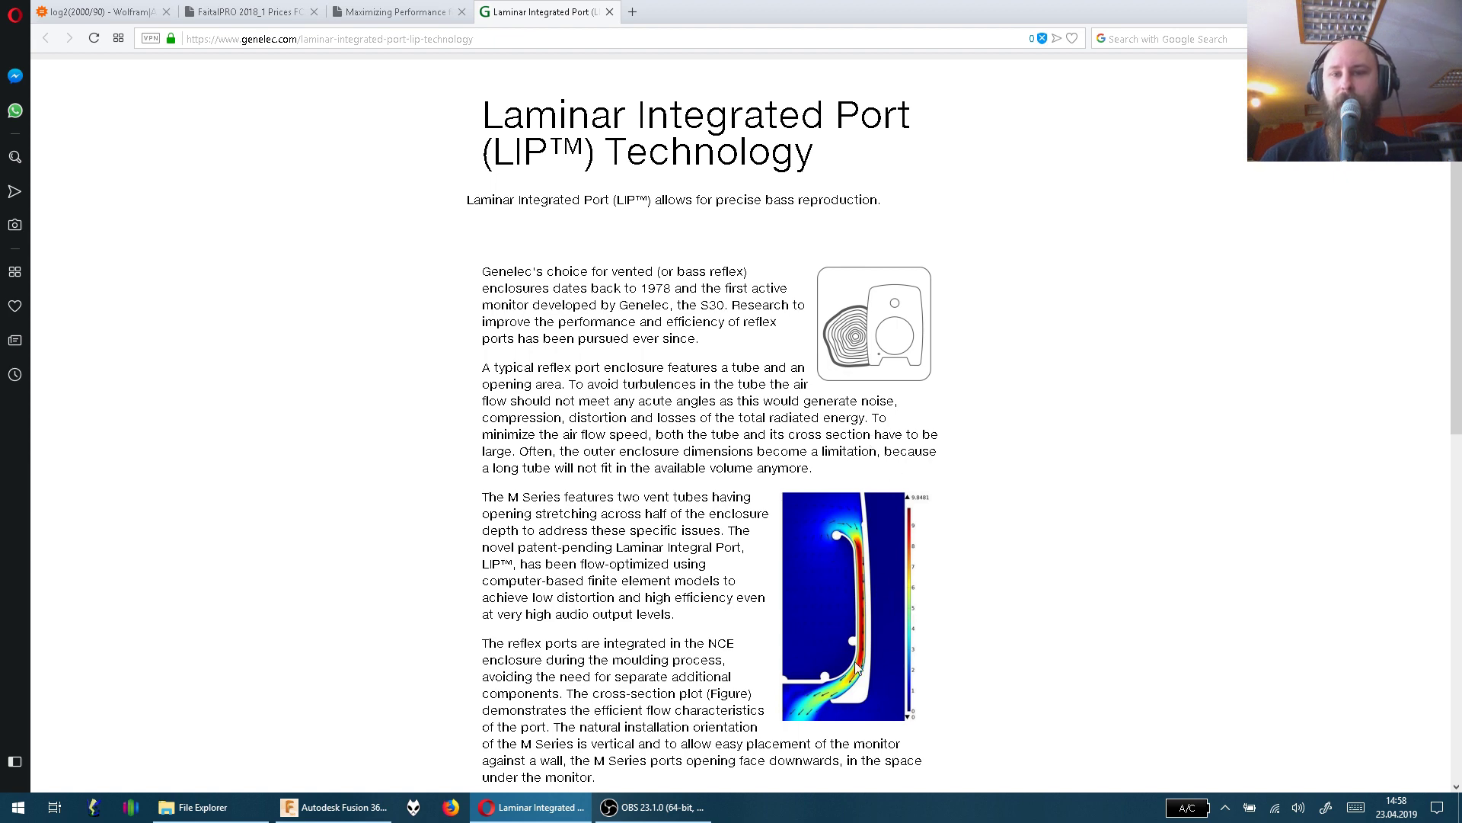
left_click(329, 809)
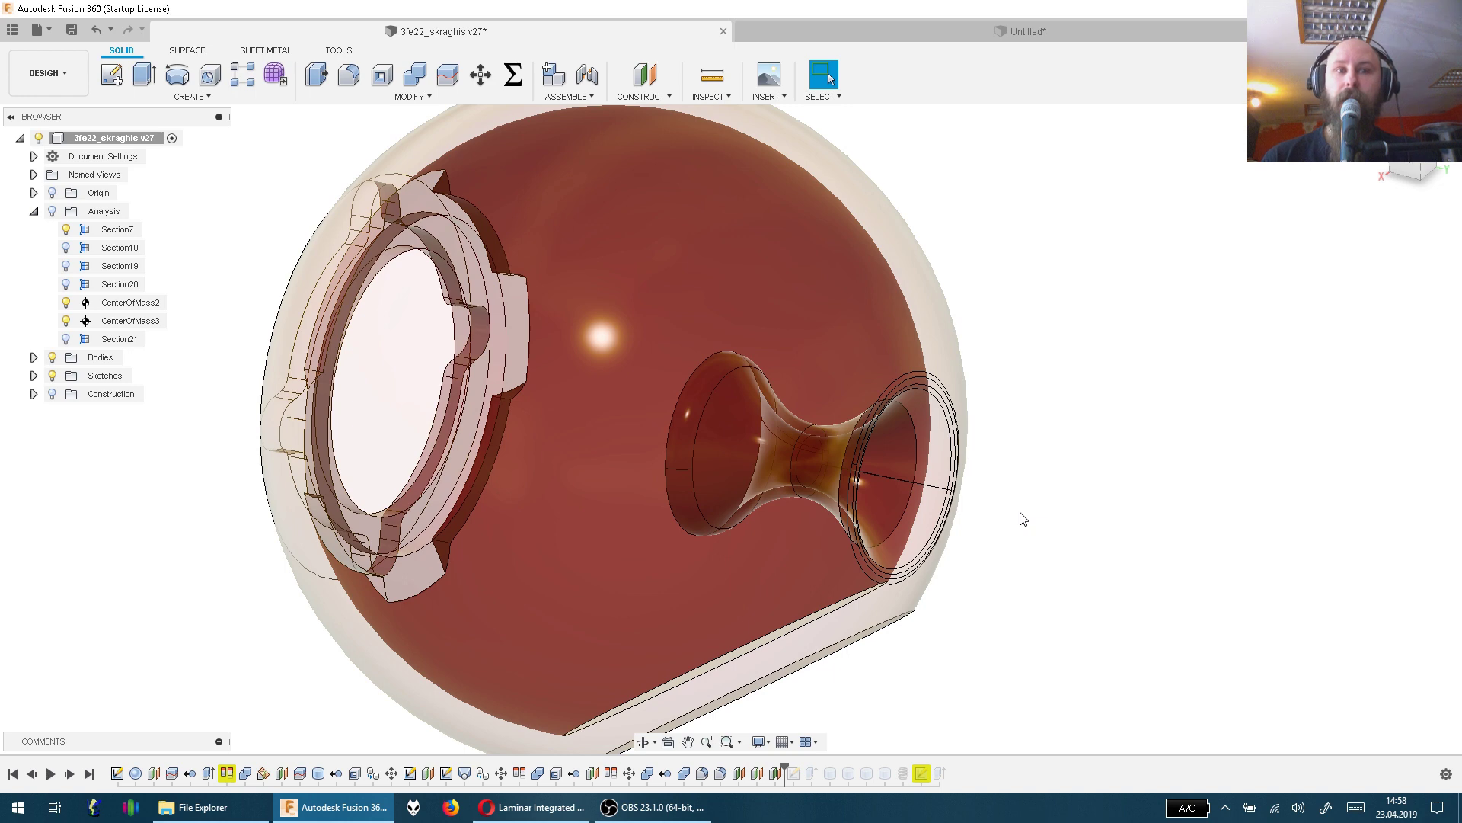
Examine the enclosure's flared port through the transparent shell at oblique angles and in a straight side view
left_click_drag(1097, 449, 1112, 407)
left_click_drag(1005, 480, 913, 517)
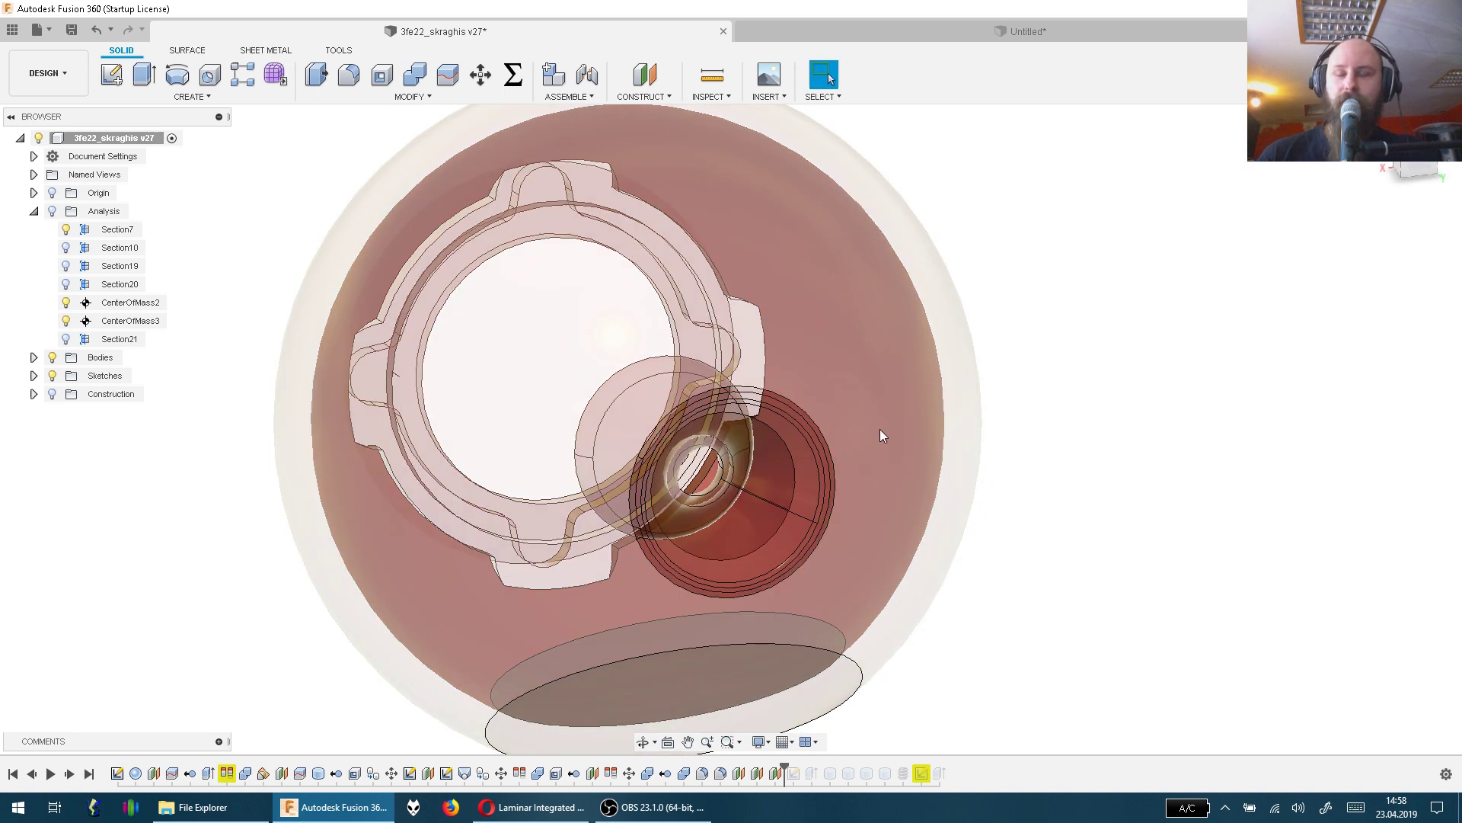
left_click_drag(880, 428, 947, 434)
left_click(828, 76)
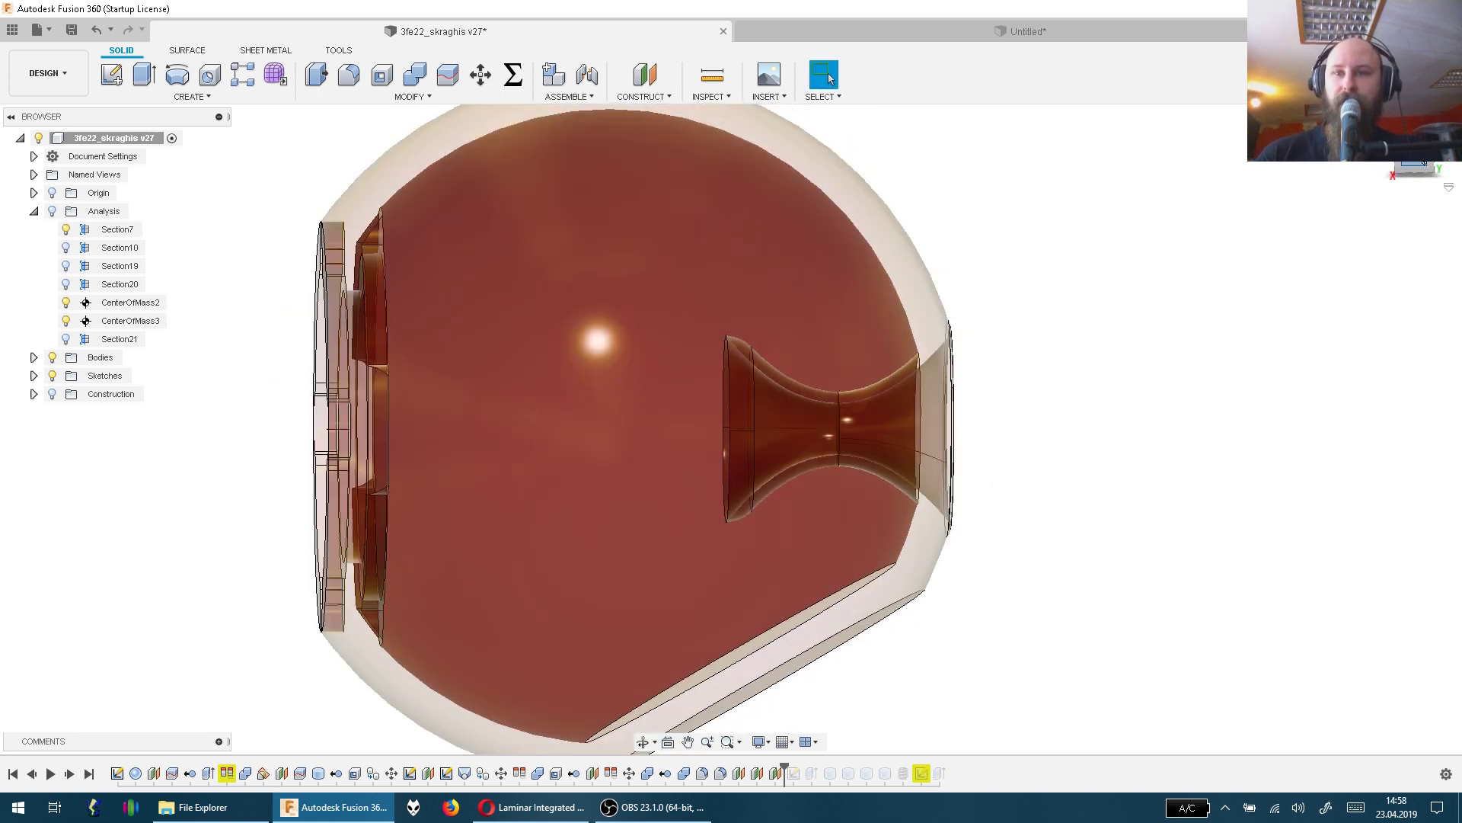
left_click(1420, 152)
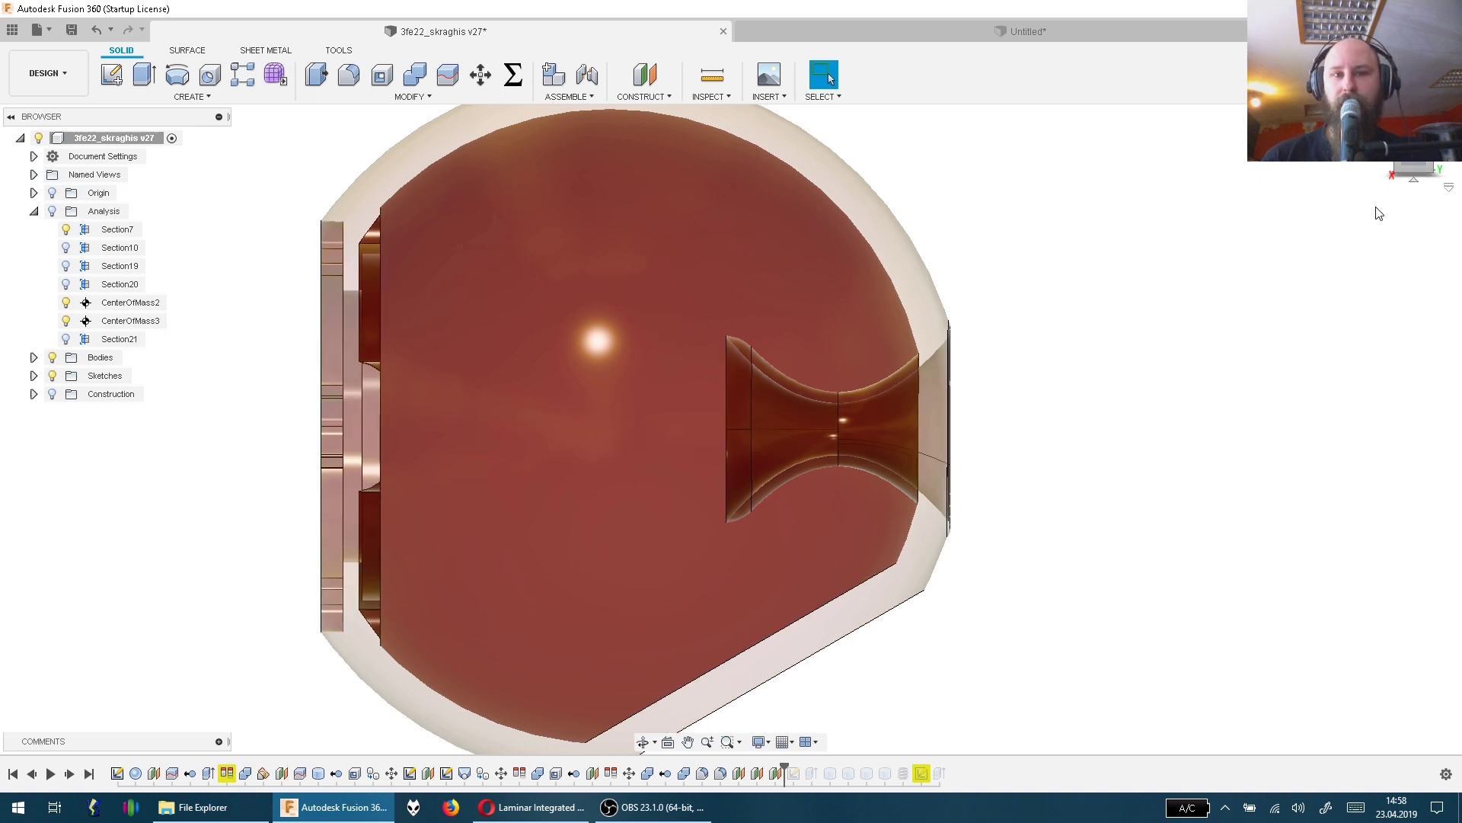
left_click_drag(1335, 329, 1199, 440)
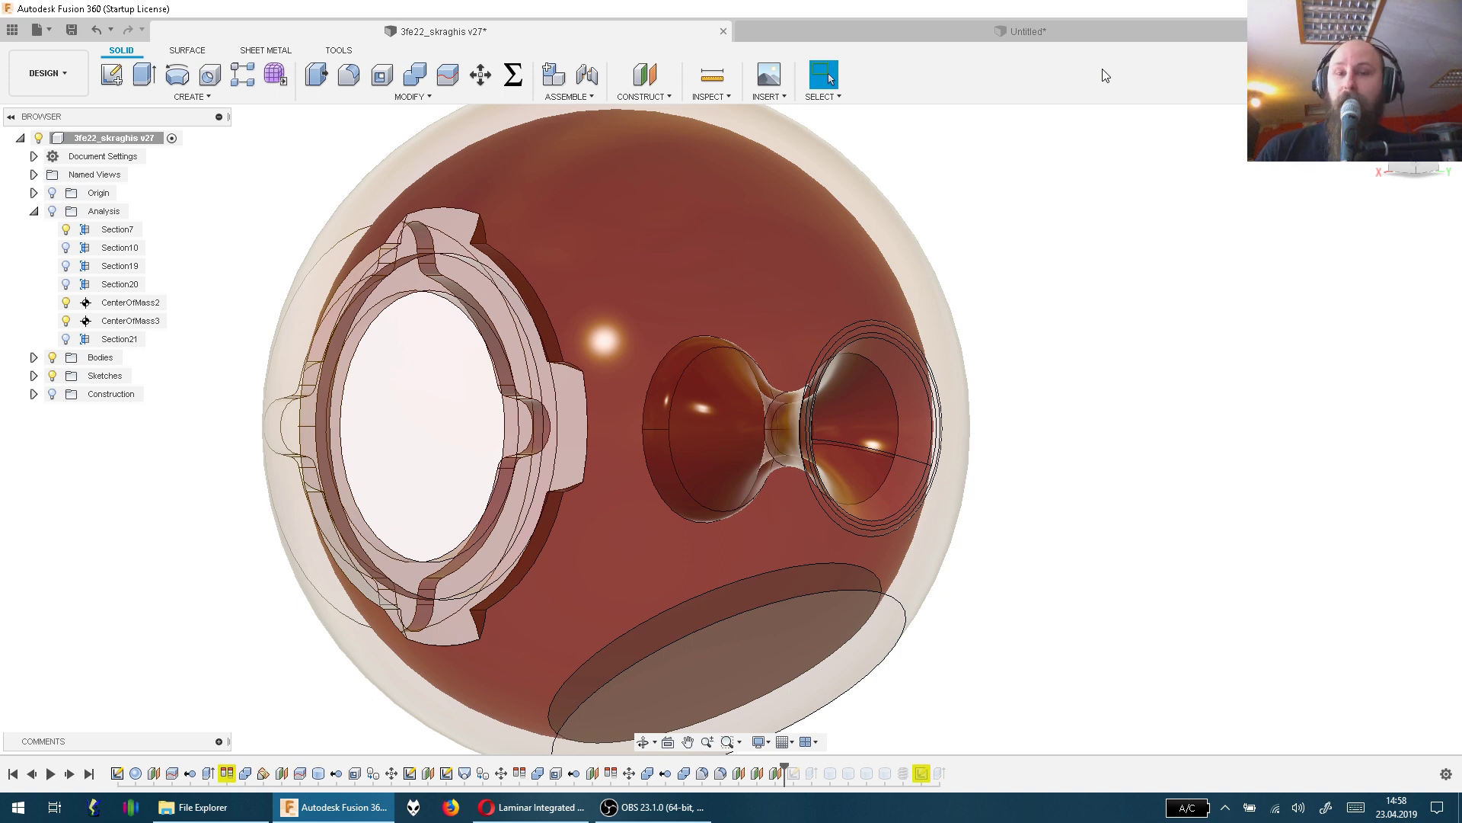
middle_click(882, 371, "shift")
mouse_move(882, 371)
left_mouse_down()
mouse_move(914, 381)
mouse_move(852, 366)
left_mouse_up()
left_click_drag(1006, 427, 982, 431)
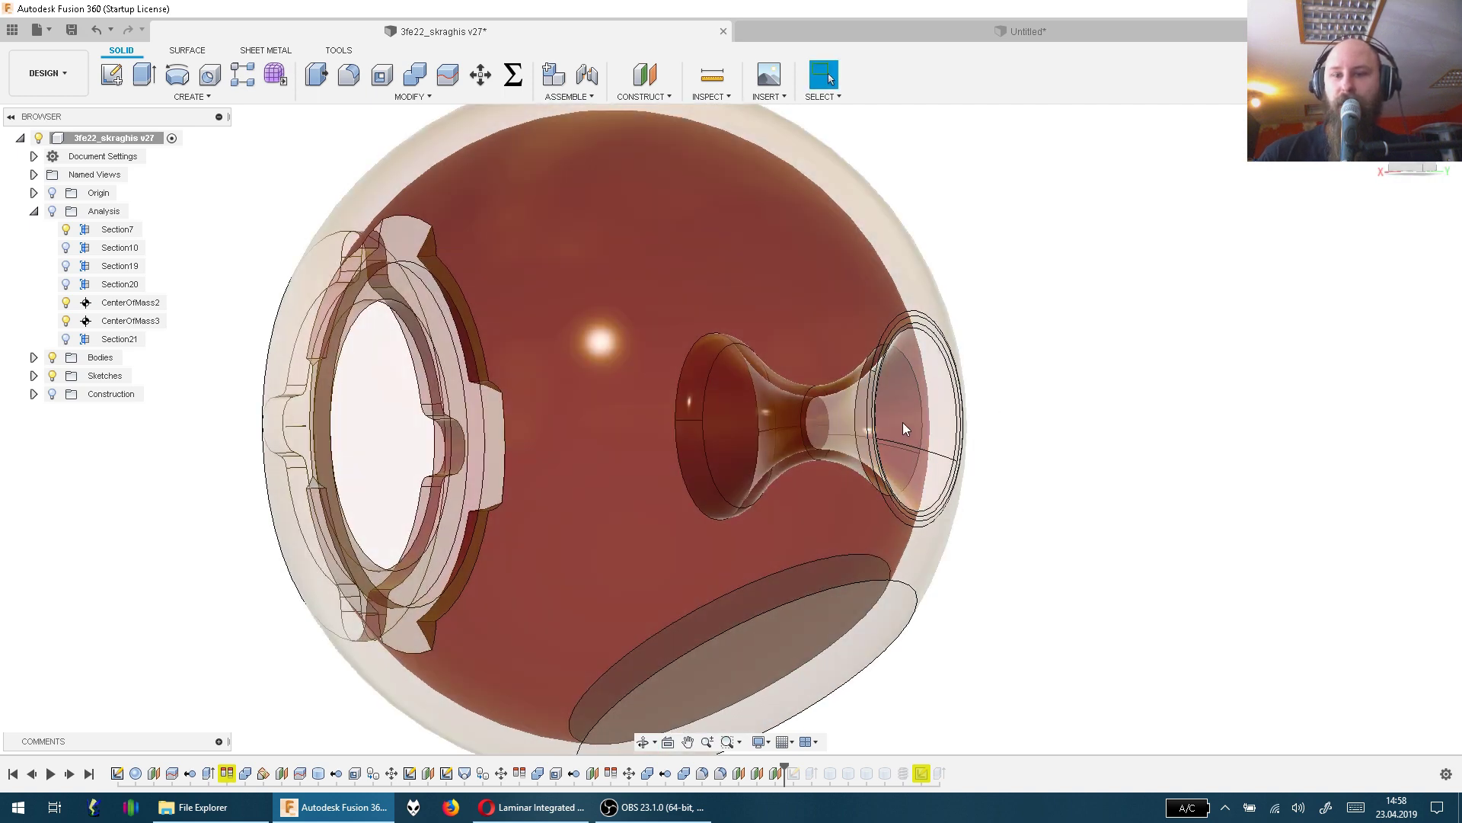
left_click_drag(902, 422, 919, 437)
key("Escape")
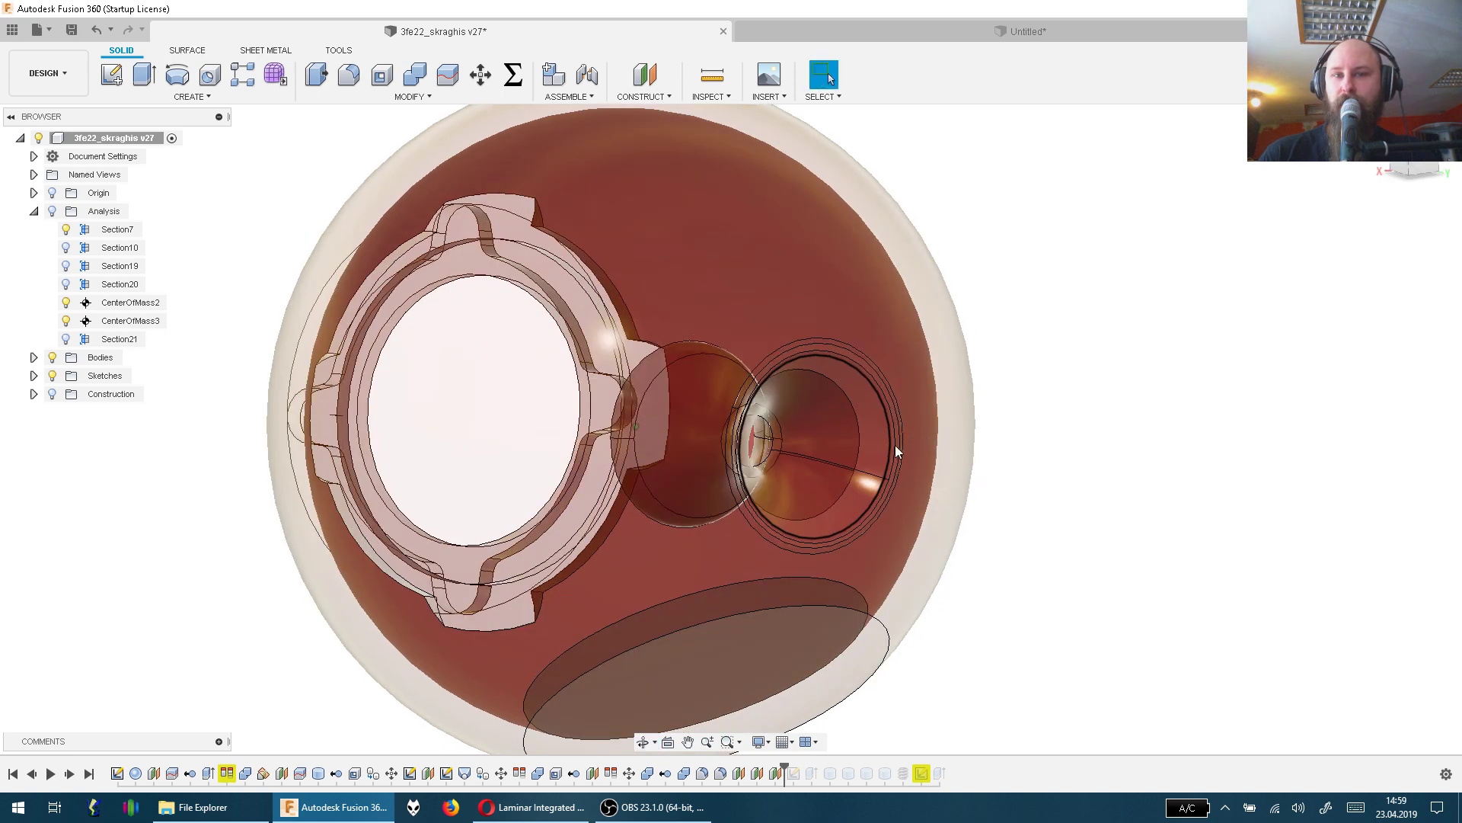
mouse_move(856, 472)
left_mouse_down()
mouse_move(1016, 473)
mouse_move(979, 477)
left_mouse_up()
Show the section analysis and examine the flared port in cross-section from the side and at an angle
left_click(55, 212)
key("F4")
key("Escape")
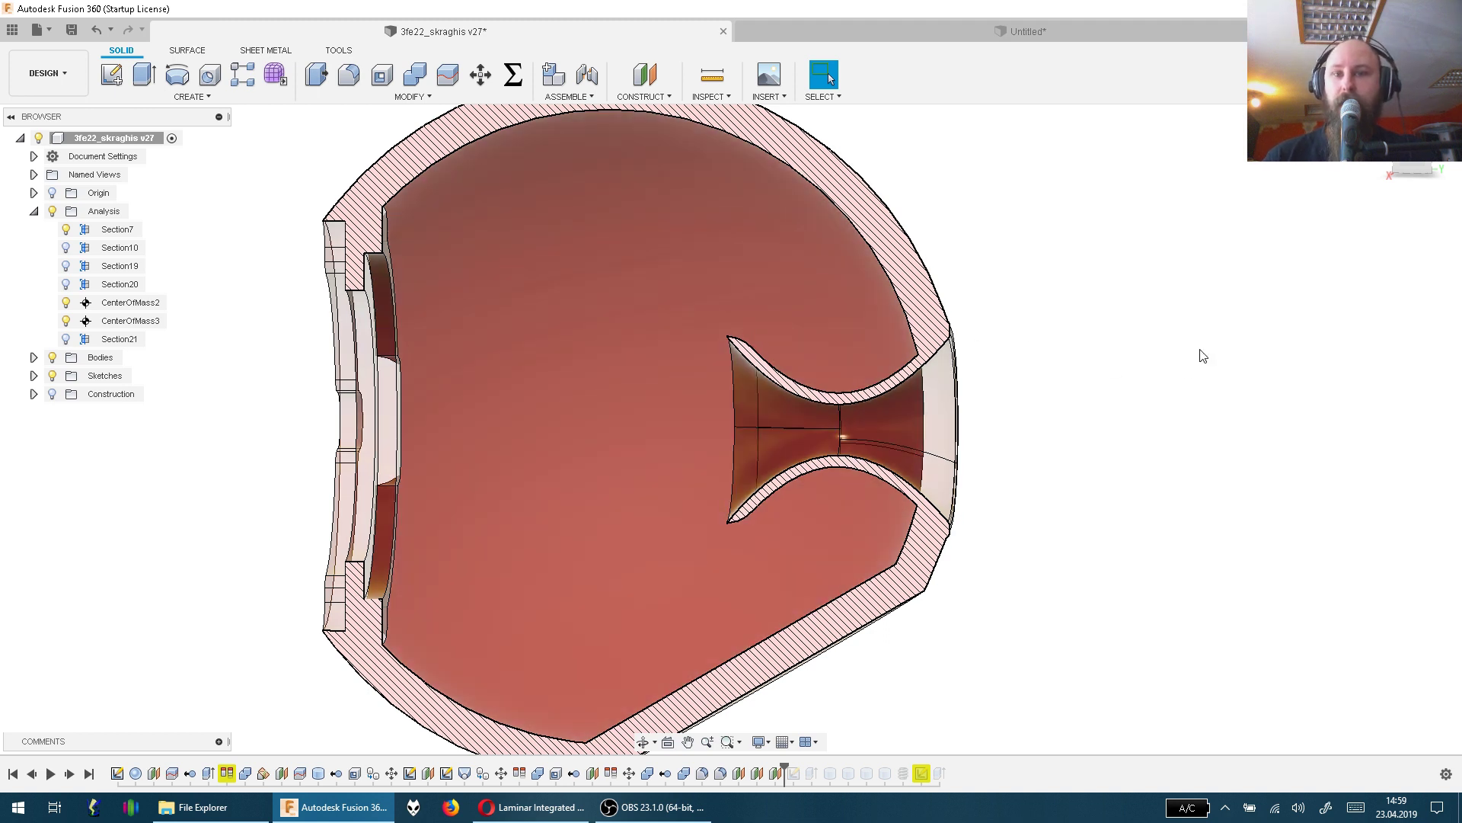
mouse_move(1295, 464)
left_mouse_down()
mouse_move(1188, 457)
mouse_move(1099, 480)
mouse_move(1326, 500)
mouse_move(1021, 496)
mouse_move(991, 468)
mouse_move(970, 496)
mouse_move(1028, 514)
left_mouse_up()
key("Escape")
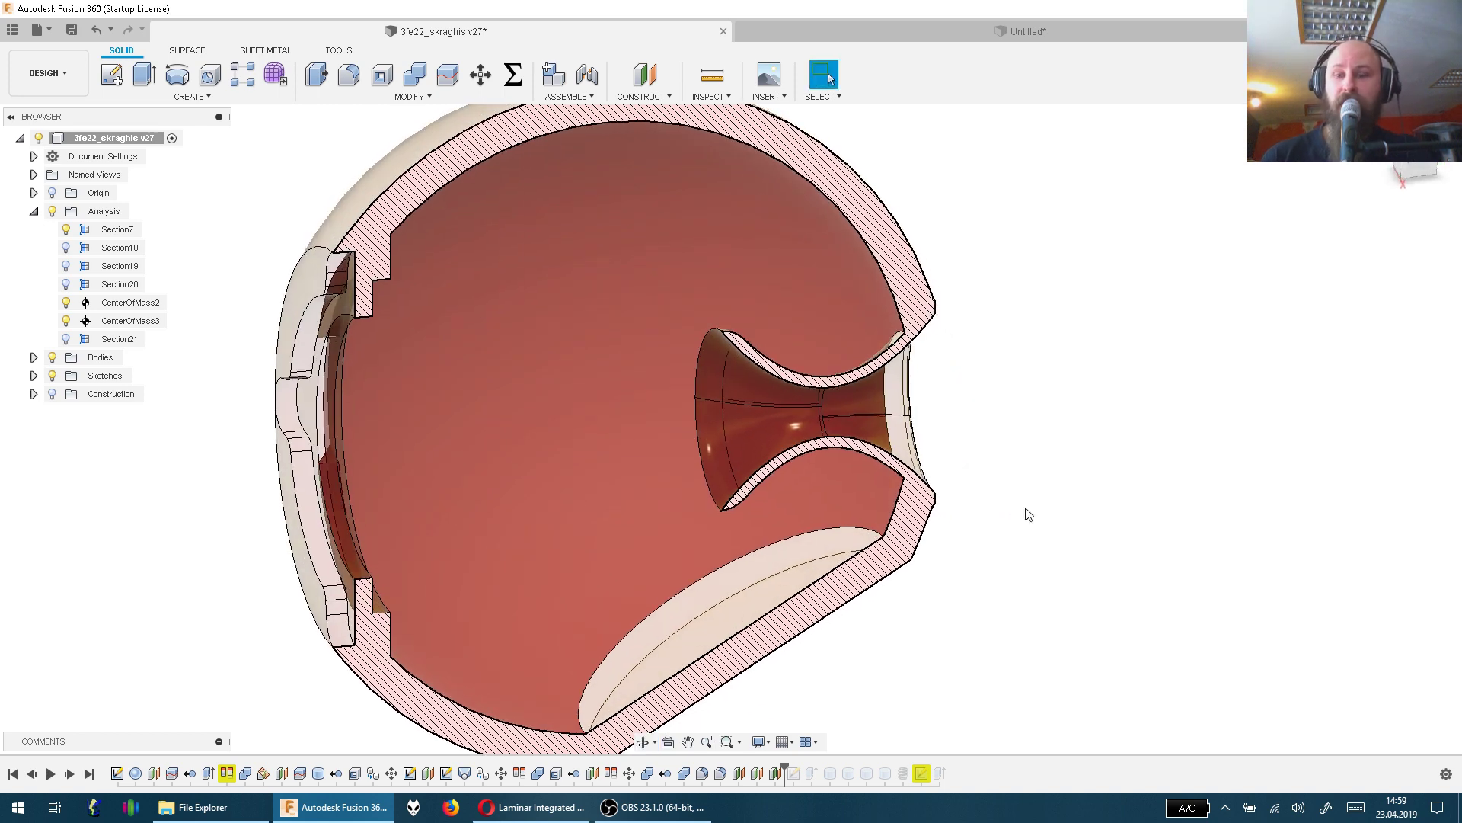
left_click_drag(1021, 526, 996, 504)
Switch to the port paper in Opera and skim its conclusions on blend radius, NFR and radiused ports through to the references
left_click(553, 796)
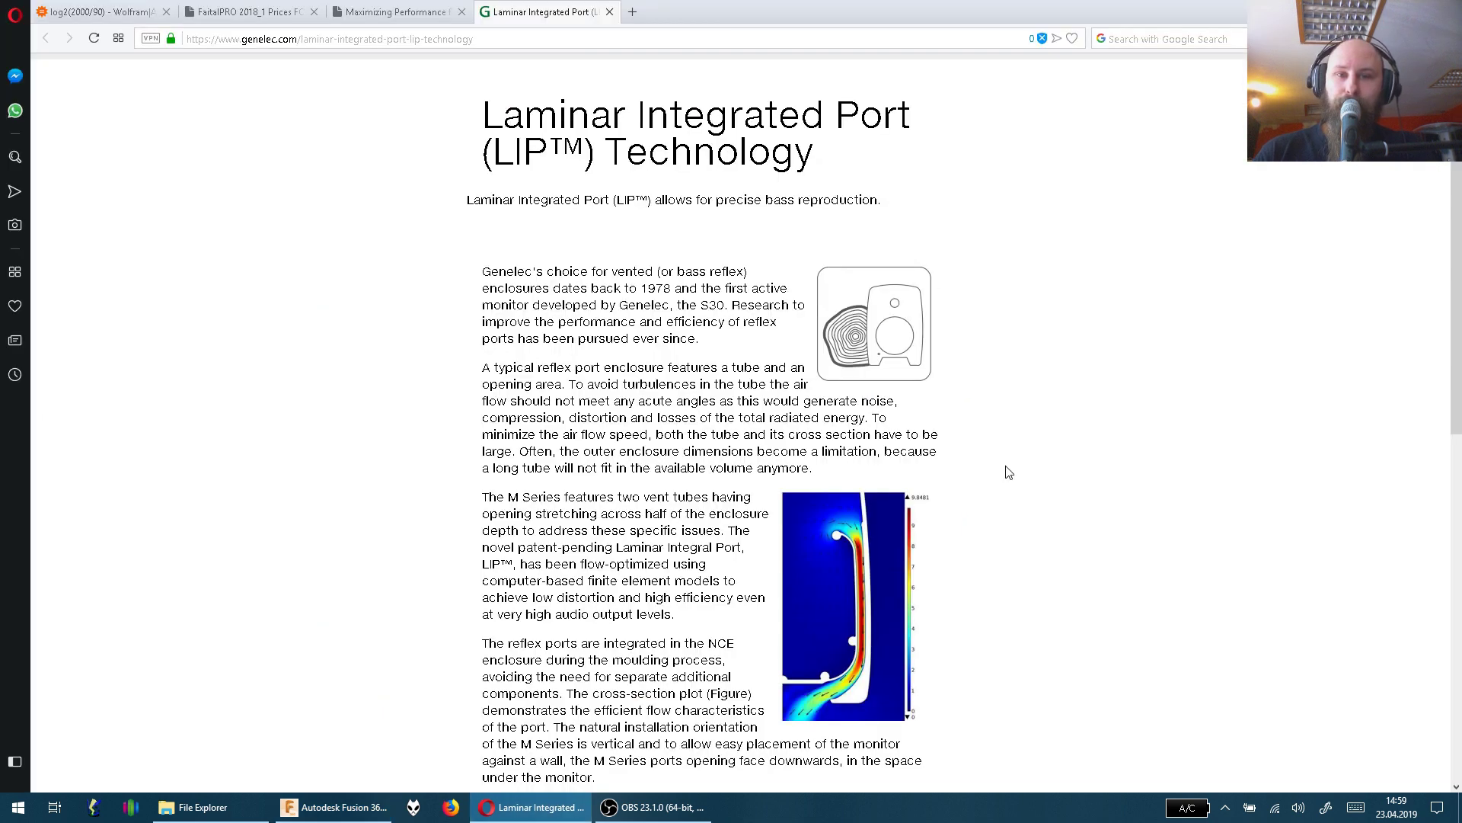
left_click(387, 17)
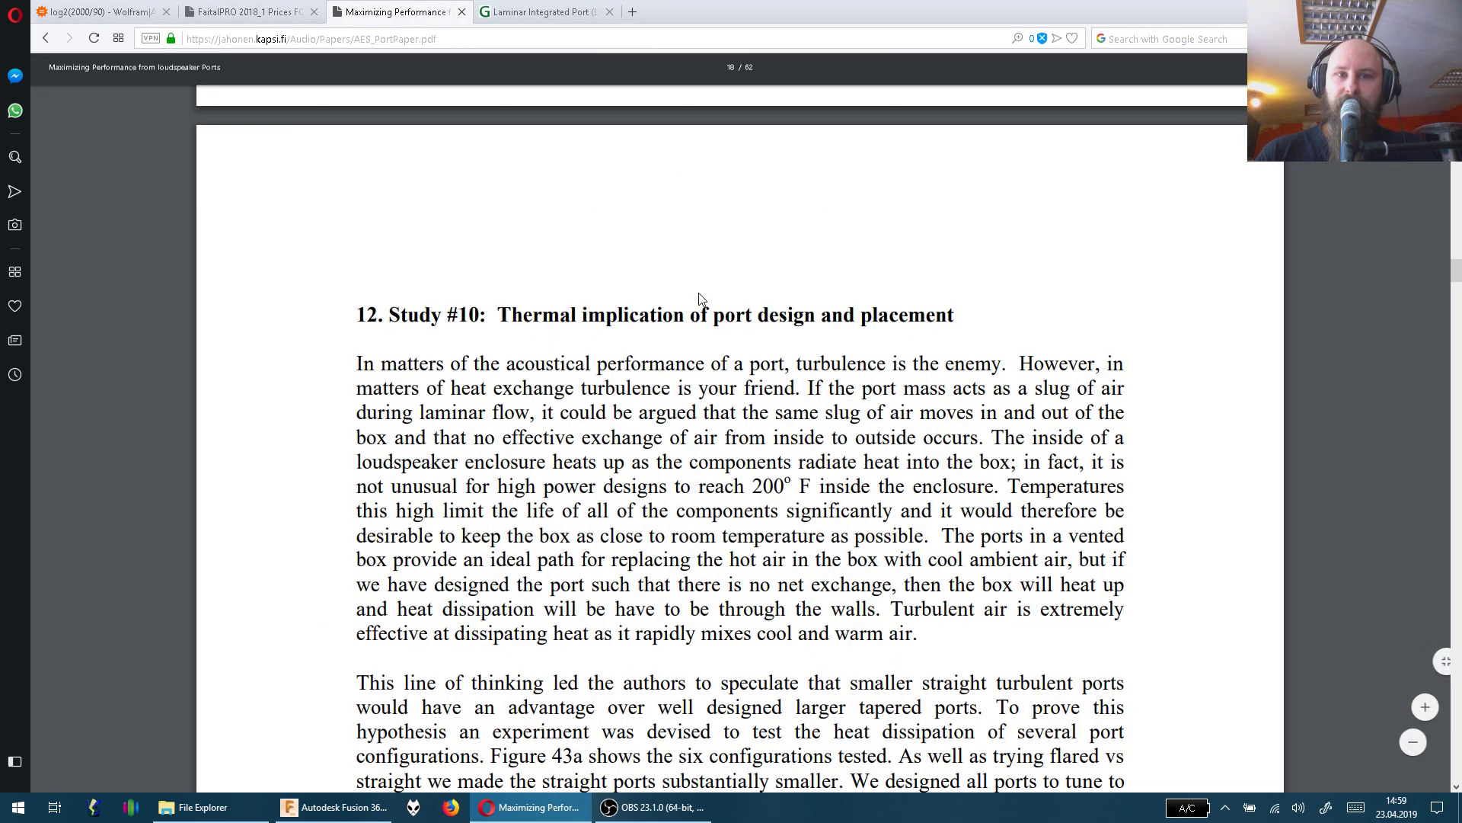
scroll(744, 486, "down", 15)
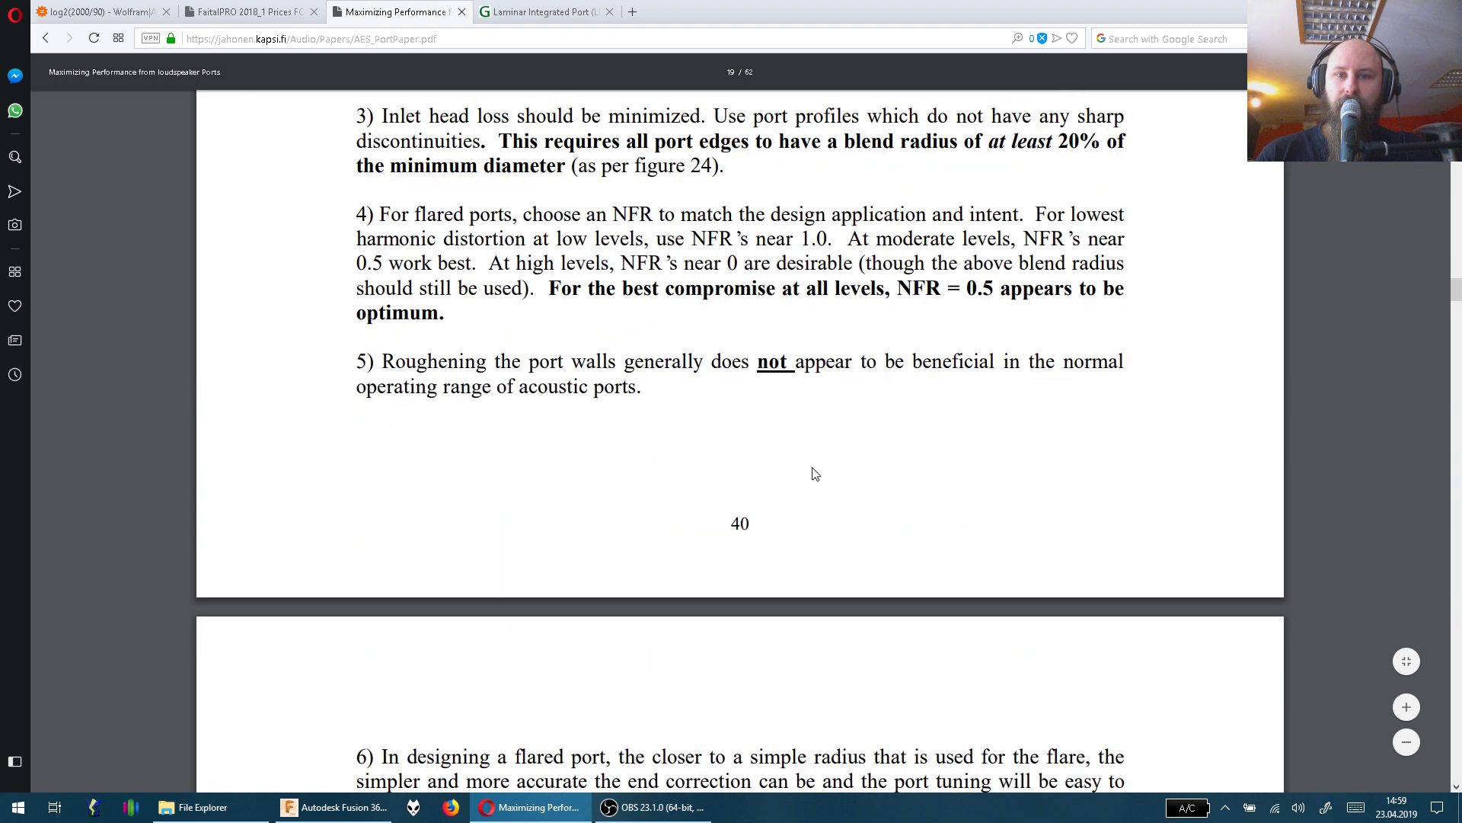
scroll(794, 488, "down", 4)
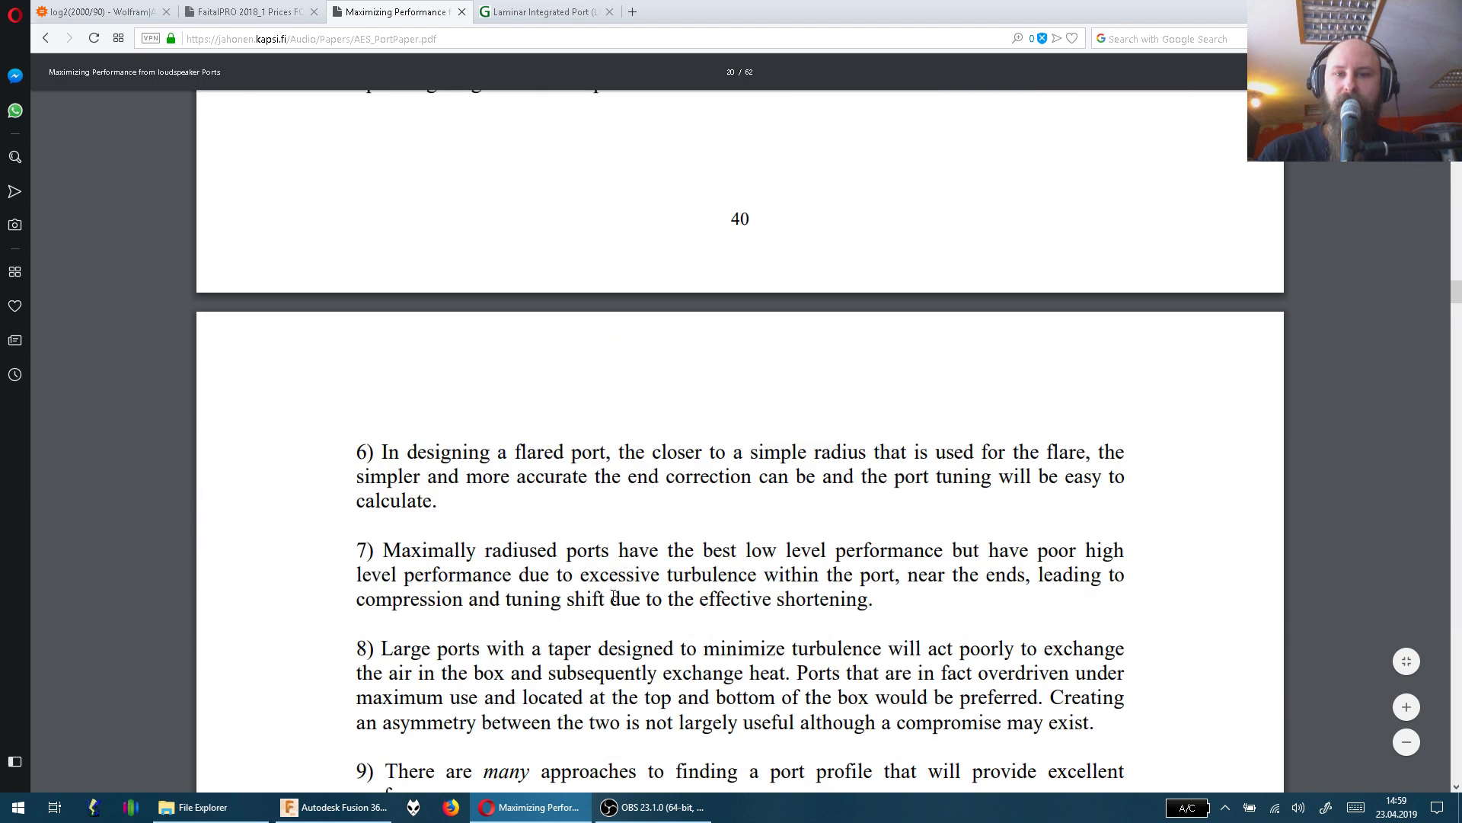
scroll(750, 546, "down", 6)
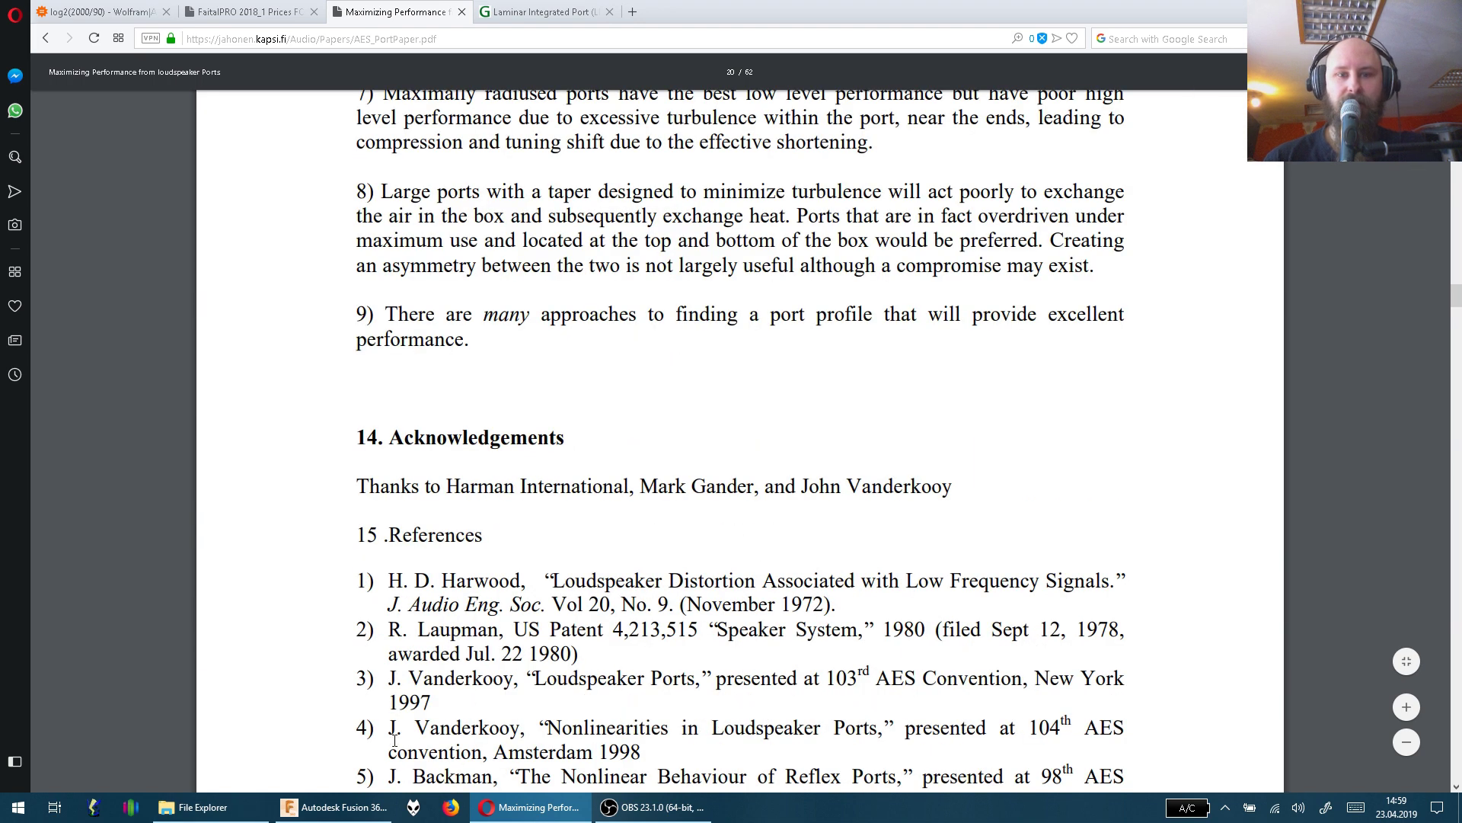
Return to Fusion 360, view the sectioned port at an angle, and hide the section analysis
left_click(336, 806)
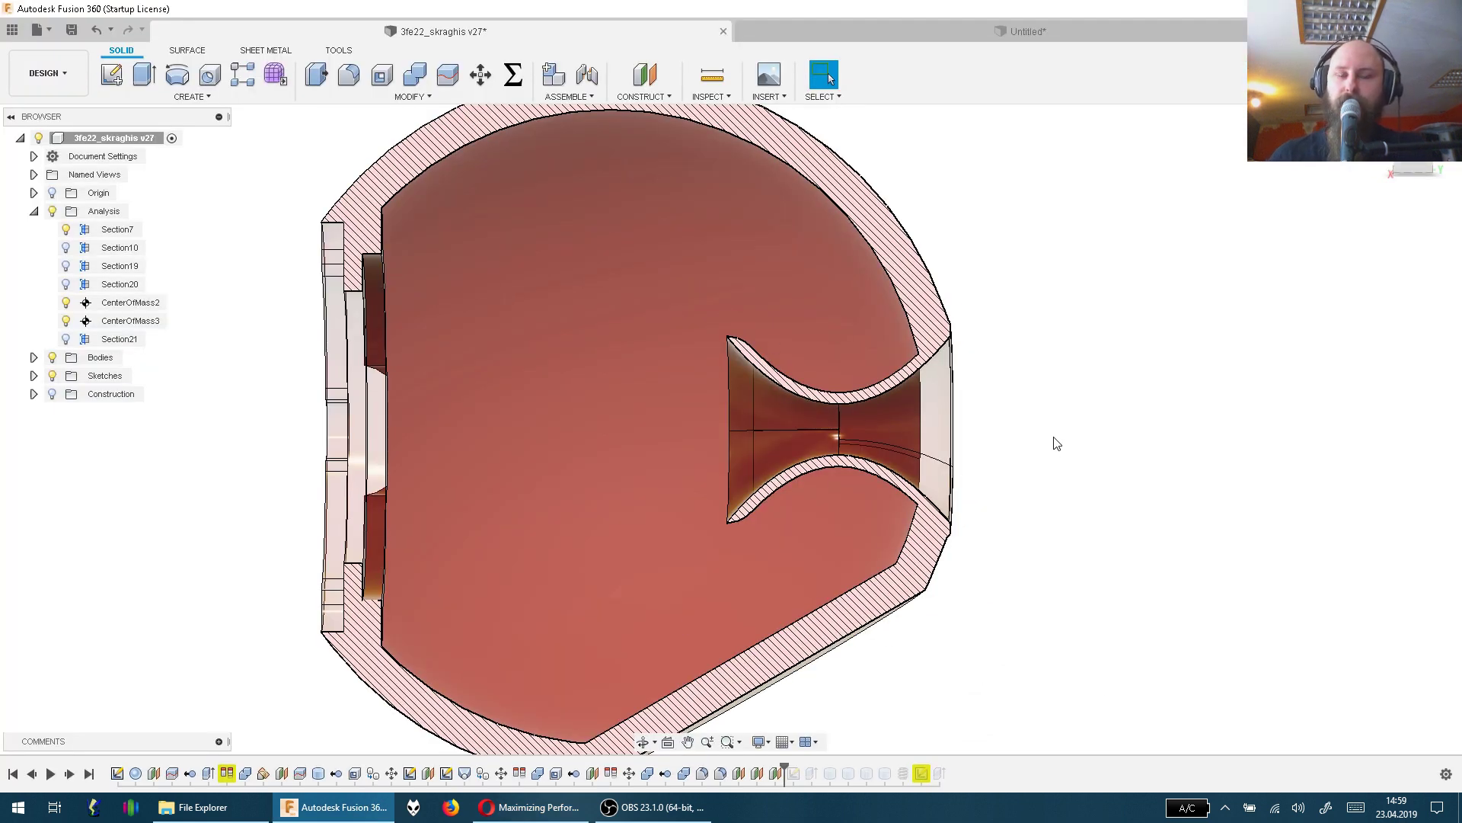
left_click_drag(1048, 424, 1095, 426)
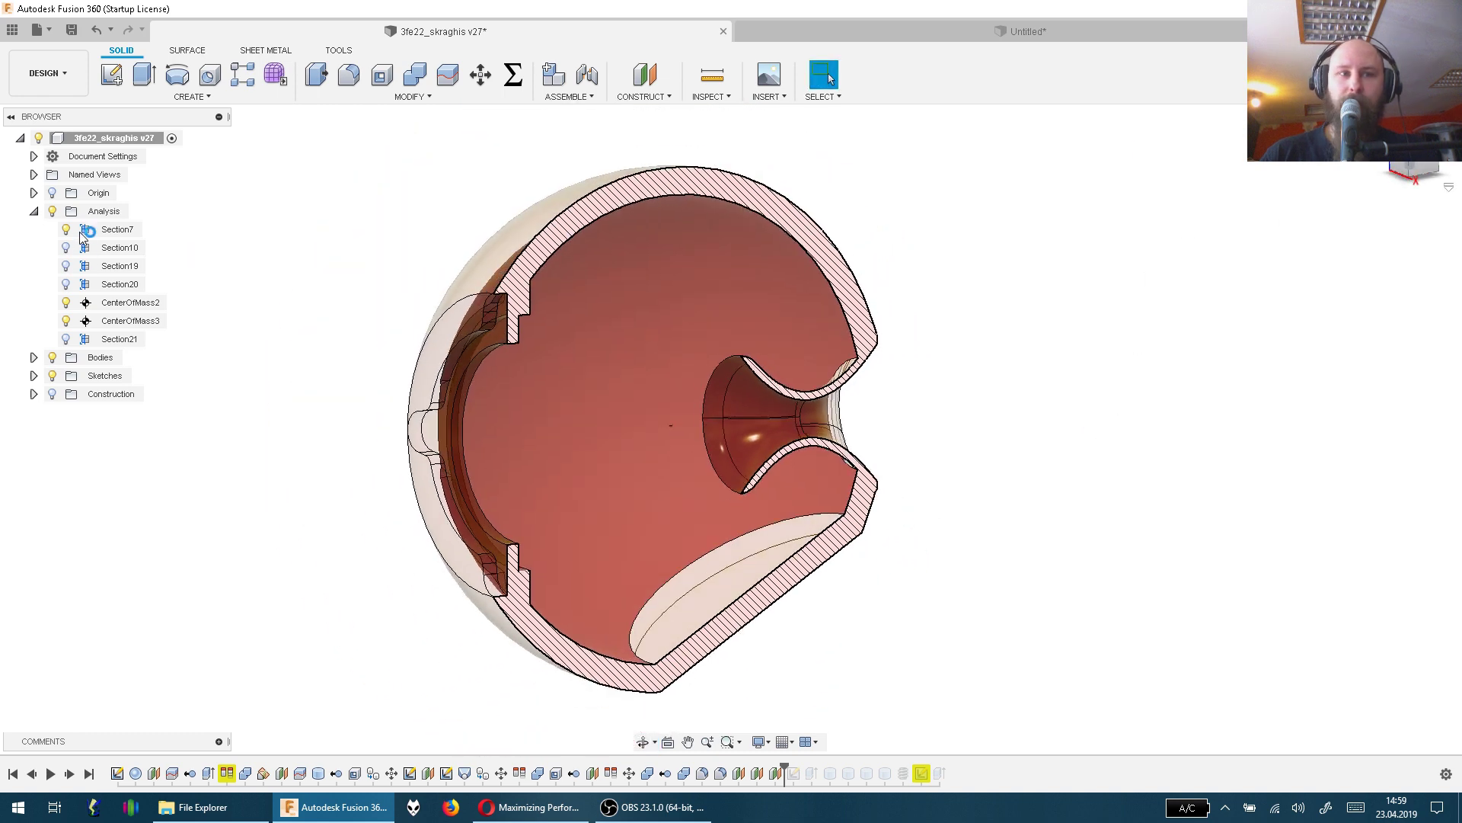
left_click(52, 212)
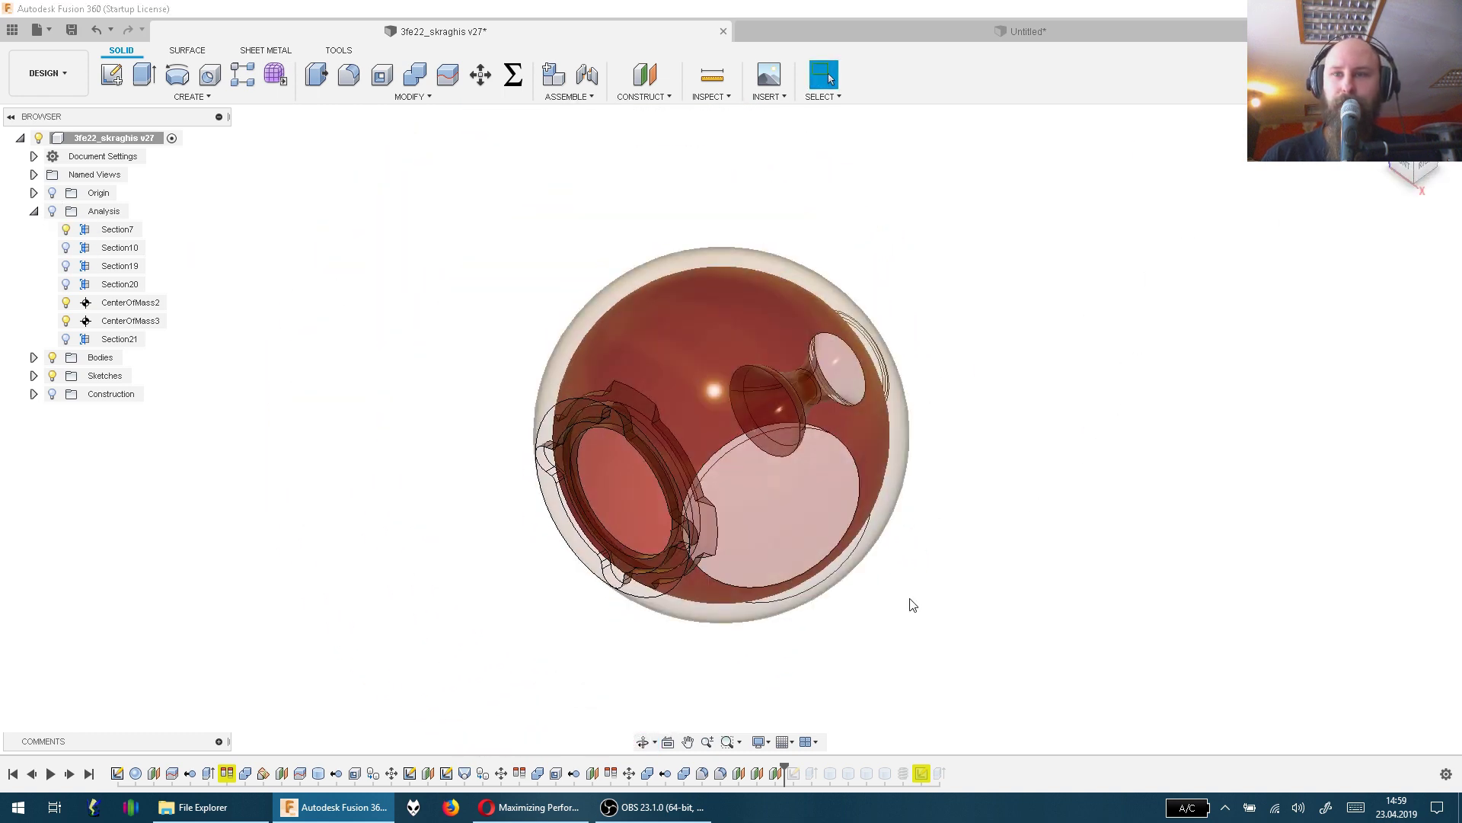
Inspect the driver opening from the front and side, highlighting its outer ring face and its inner face
left_click_drag(832, 640, 761, 613)
left_click_drag(669, 388, 664, 387)
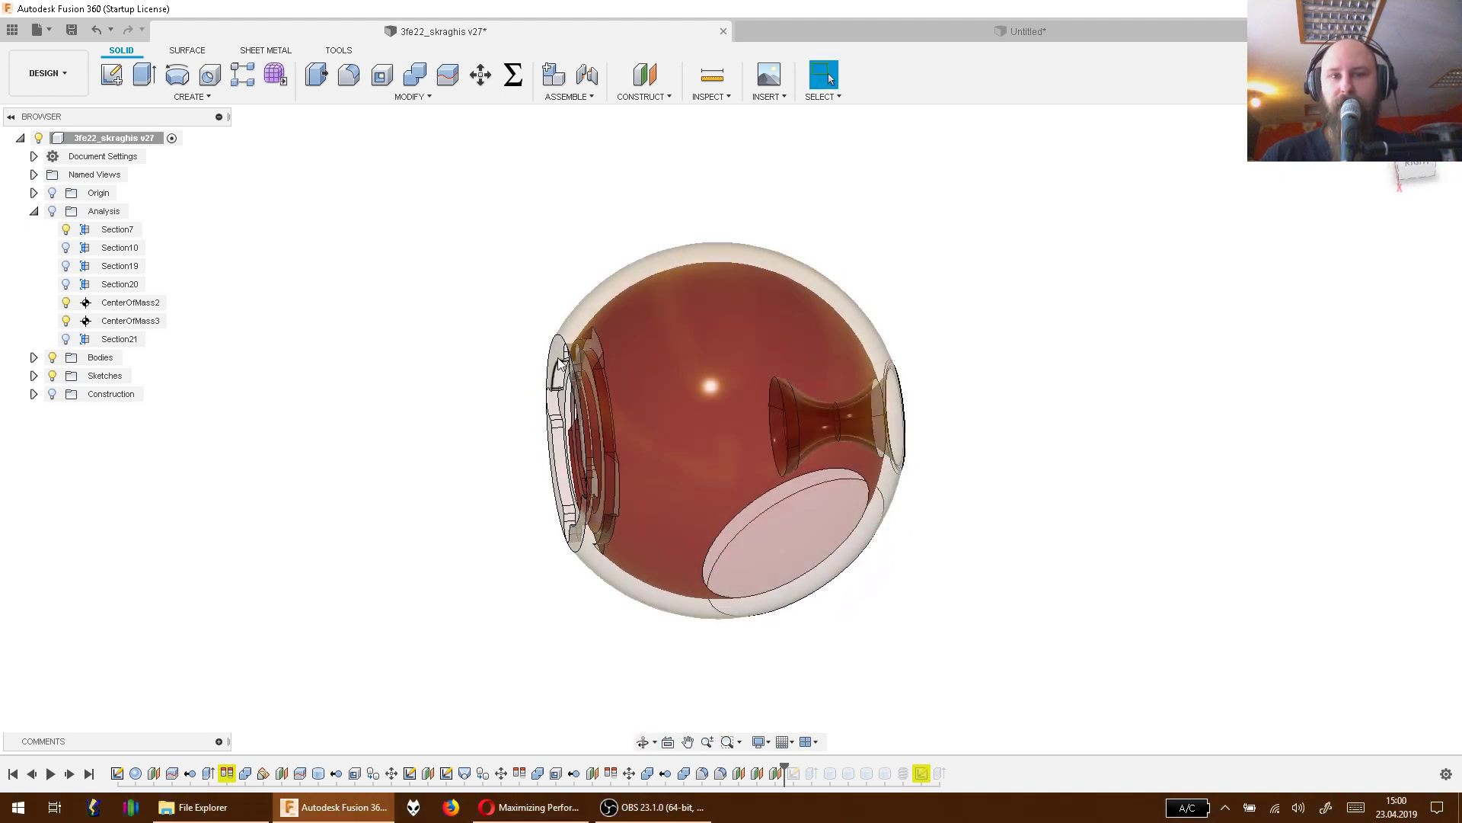
left_click(560, 354)
left_click_drag(778, 449, 825, 458)
key("Escape")
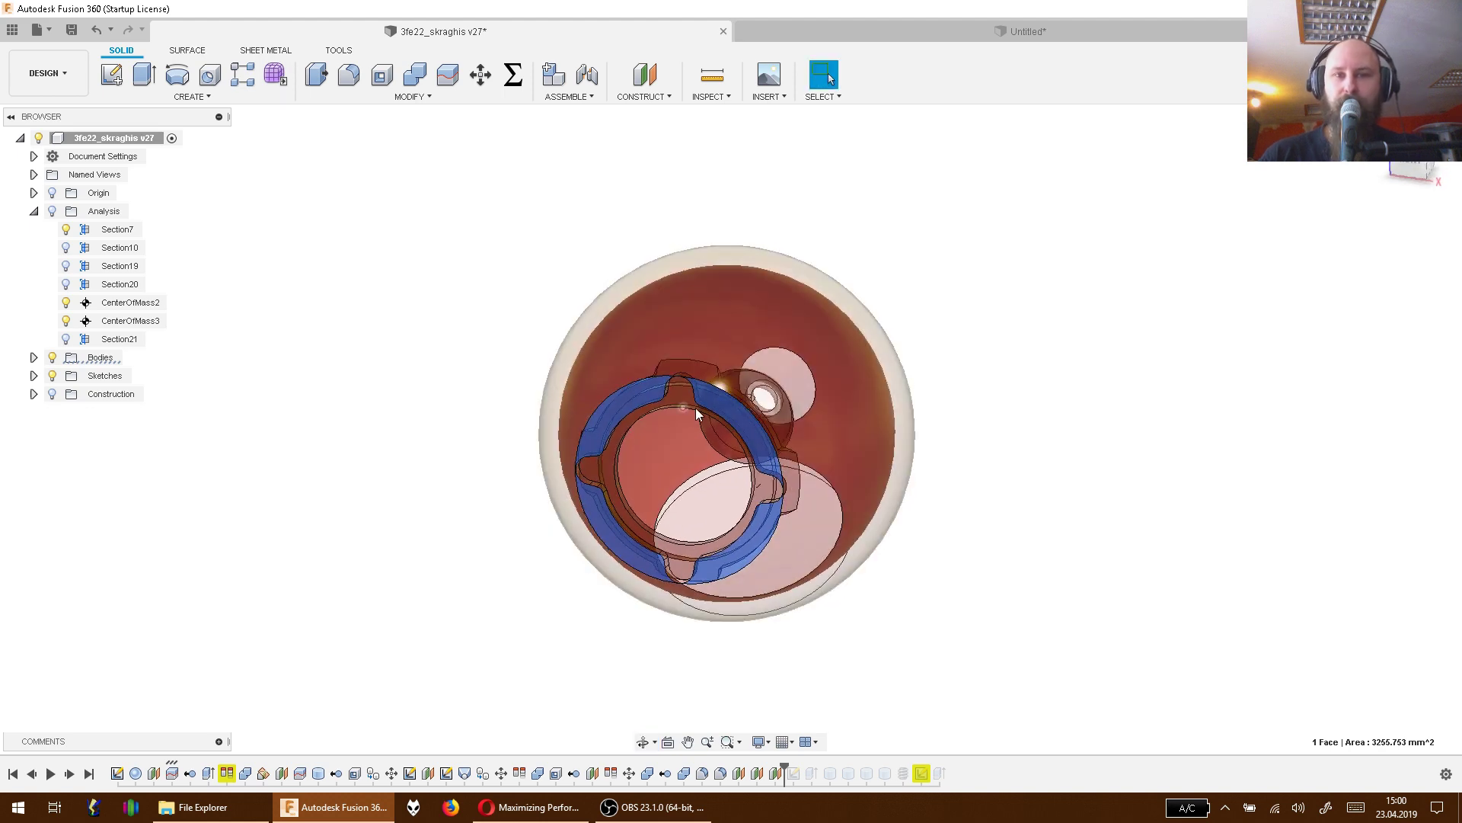
left_click(684, 400)
mouse_move(943, 505)
left_mouse_down()
mouse_move(901, 490)
mouse_move(971, 488)
mouse_move(944, 479)
left_mouse_up()
key("Escape")
left_click_drag(1046, 478, 922, 435)
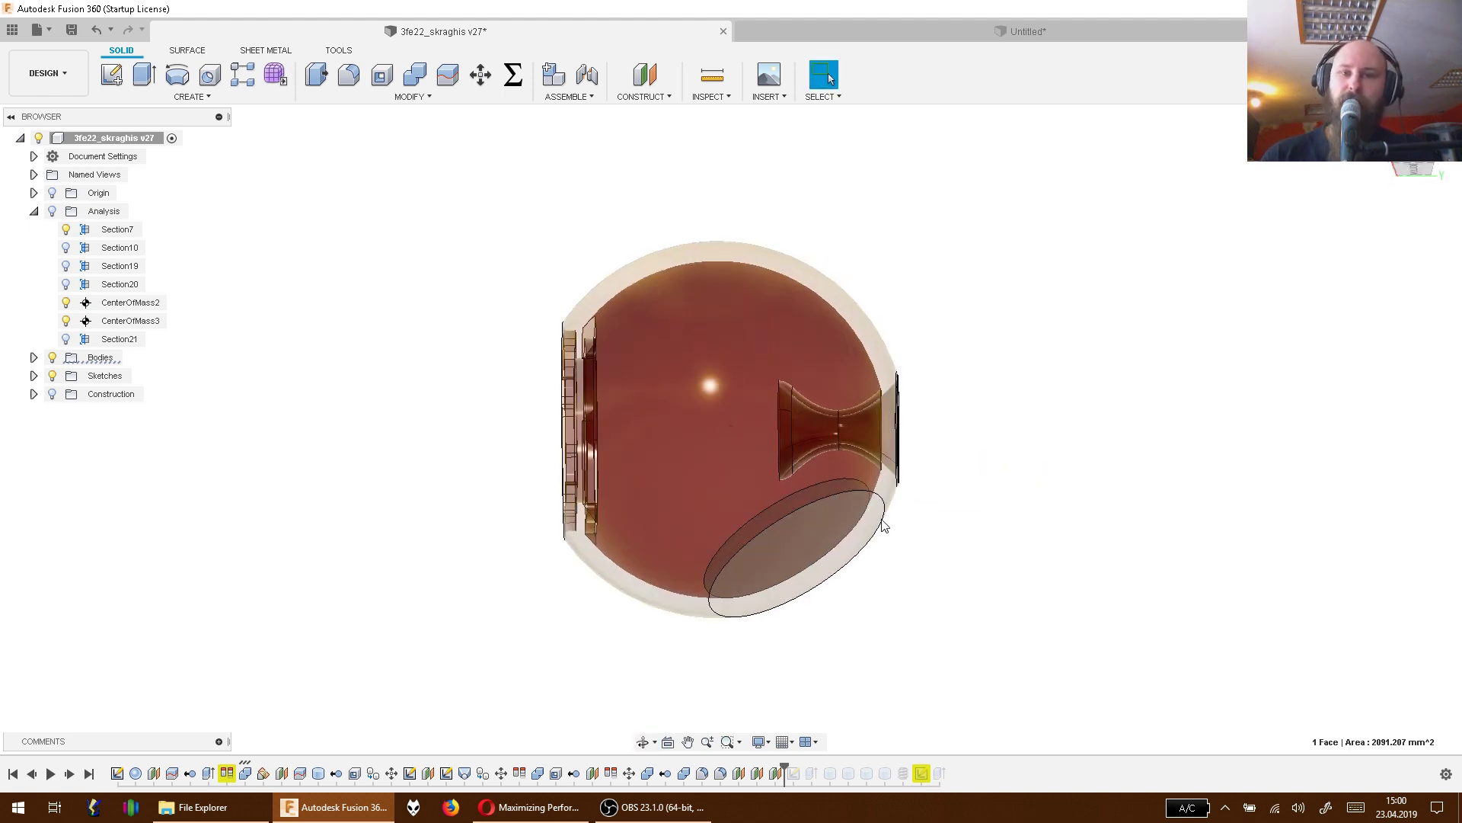
Inspect the enclosure's flat base cut, highlight the driver opening's front ring face, and view the port up close
left_click(802, 553)
key("F4")
left_click_drag(1021, 380, 979, 435)
key("Escape")
key("F4")
key("Escape")
left_click_drag(487, 415, 557, 409)
key("Escape")
left_click(572, 377)
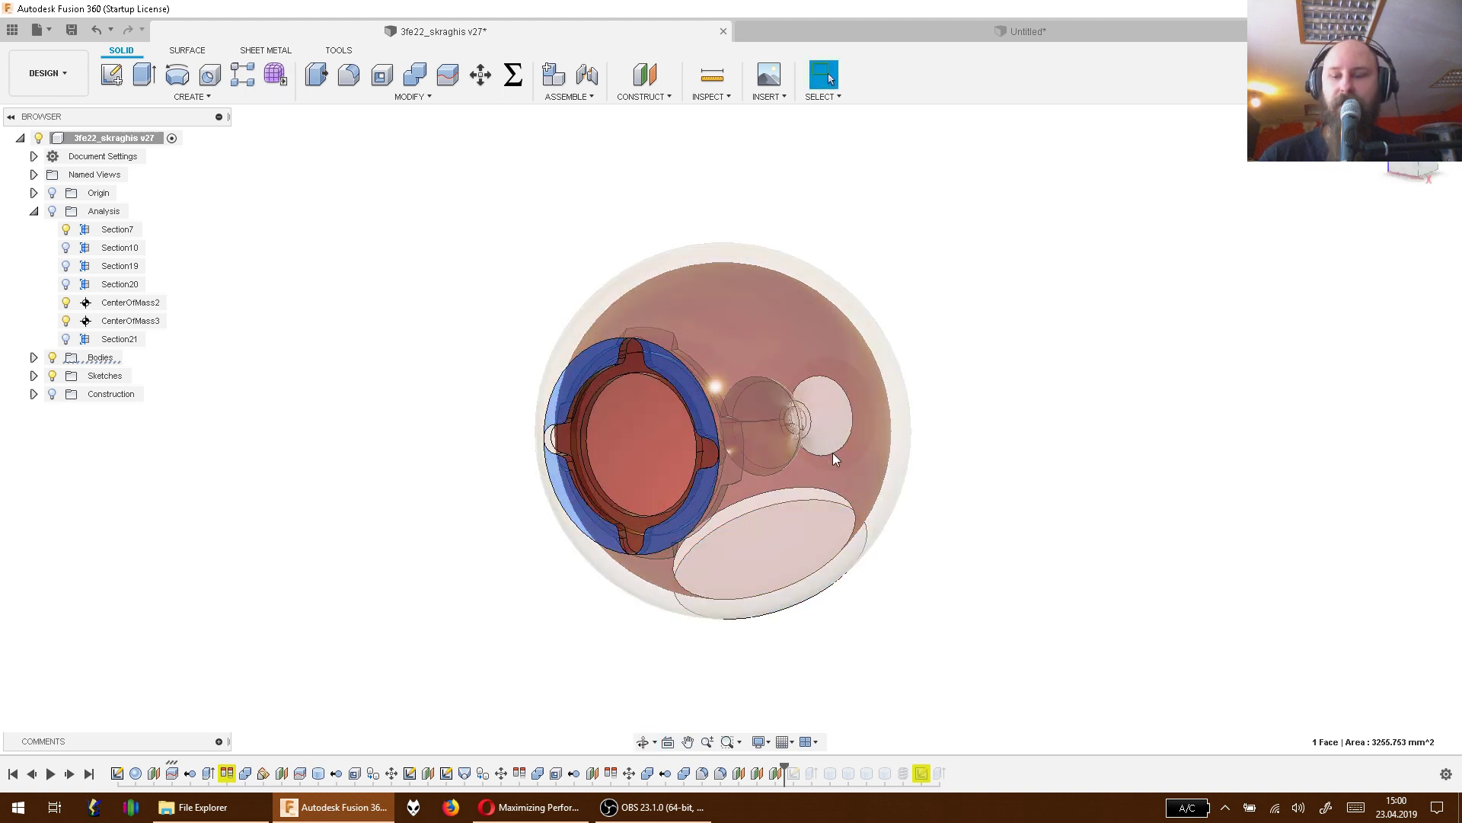
left_click_drag(978, 476, 882, 466)
key("Escape")
scroll(882, 466, "up", 4)
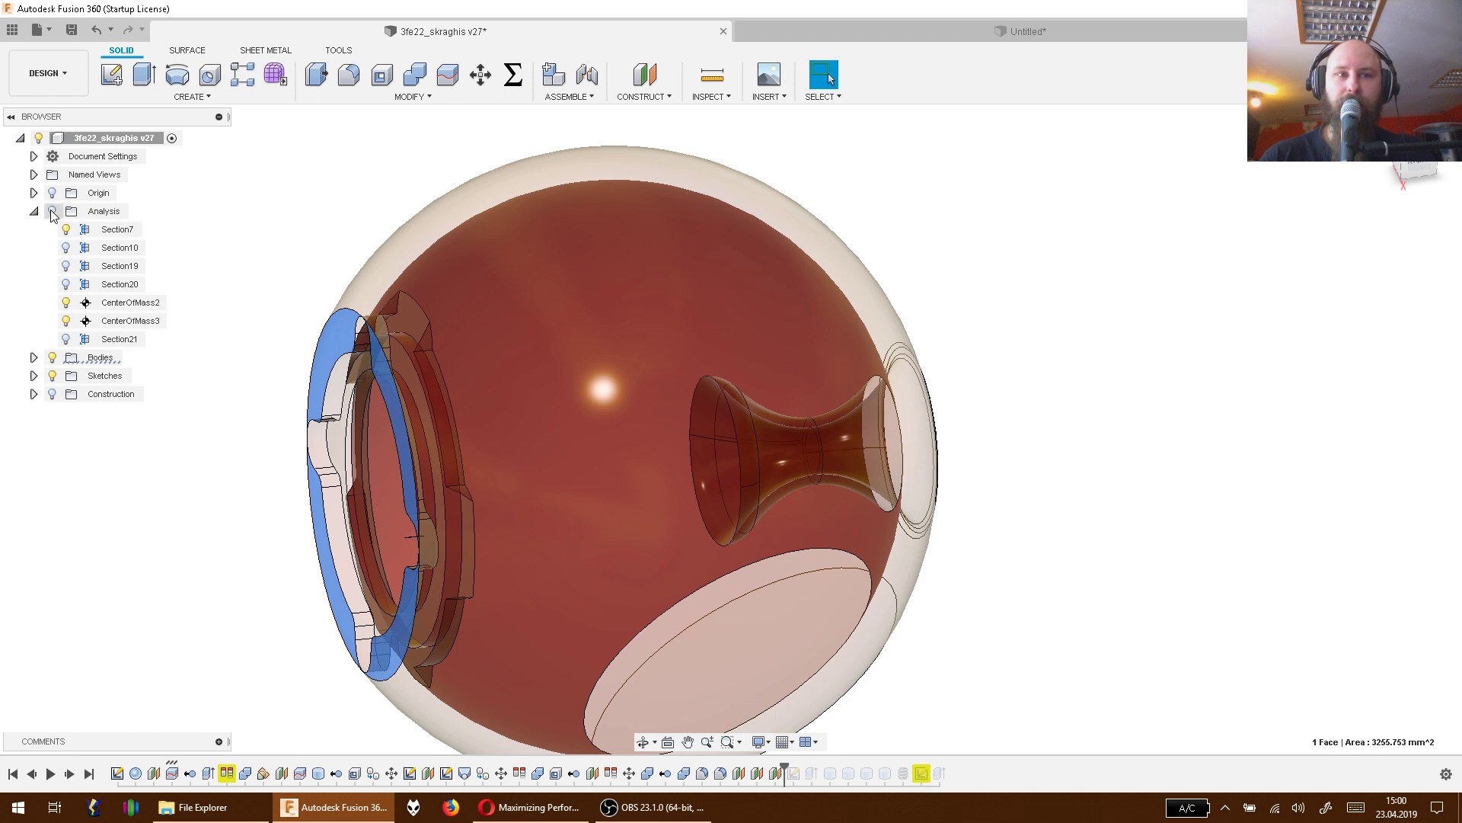
Show the section analysis again and examine the cut enclosure and flared port from side and isometric angles
left_click(52, 211)
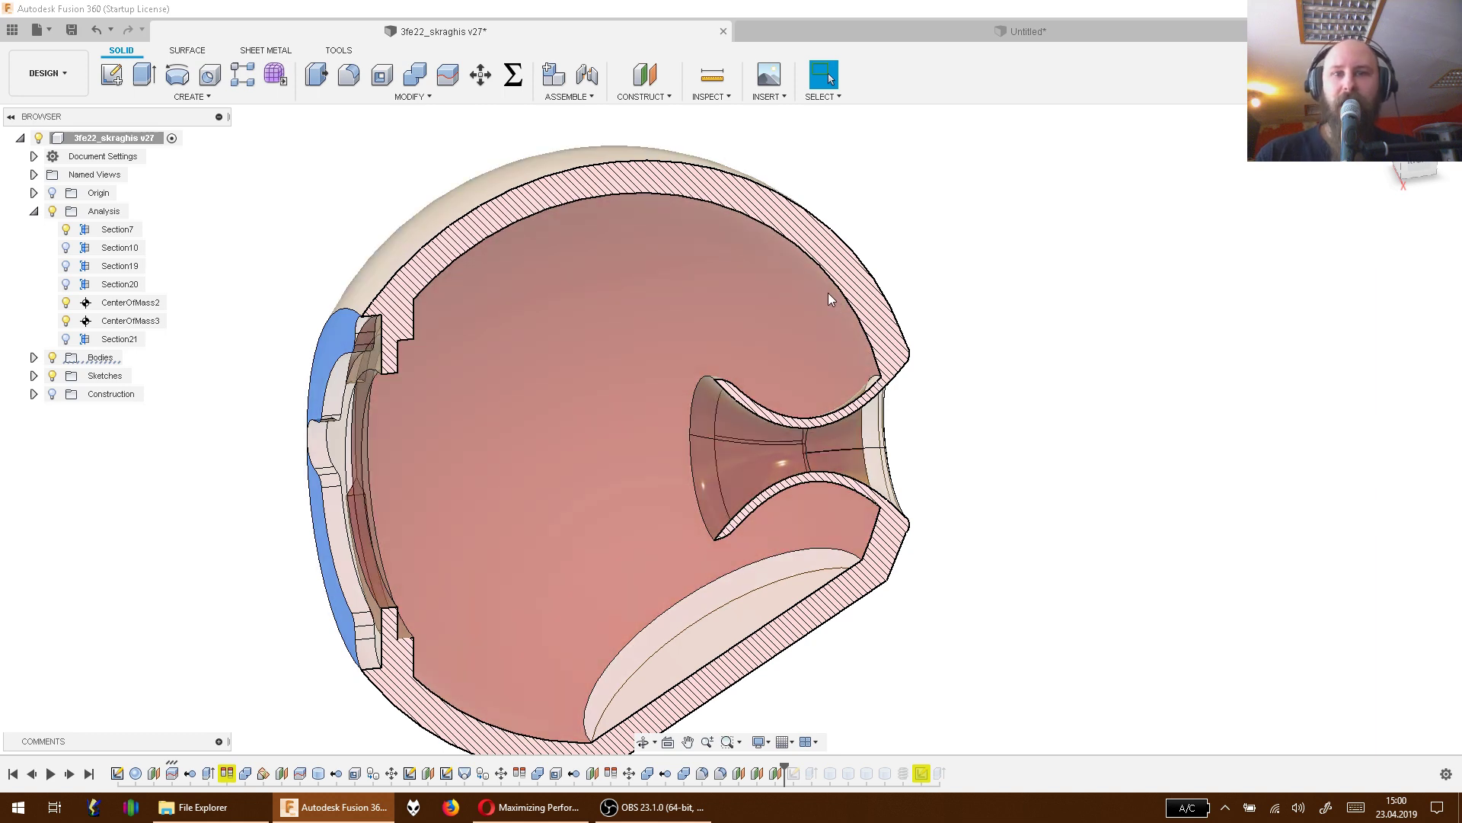
mouse_move(1053, 395)
left_mouse_down()
mouse_move(1019, 382)
mouse_move(1057, 396)
left_mouse_up()
key("Escape")
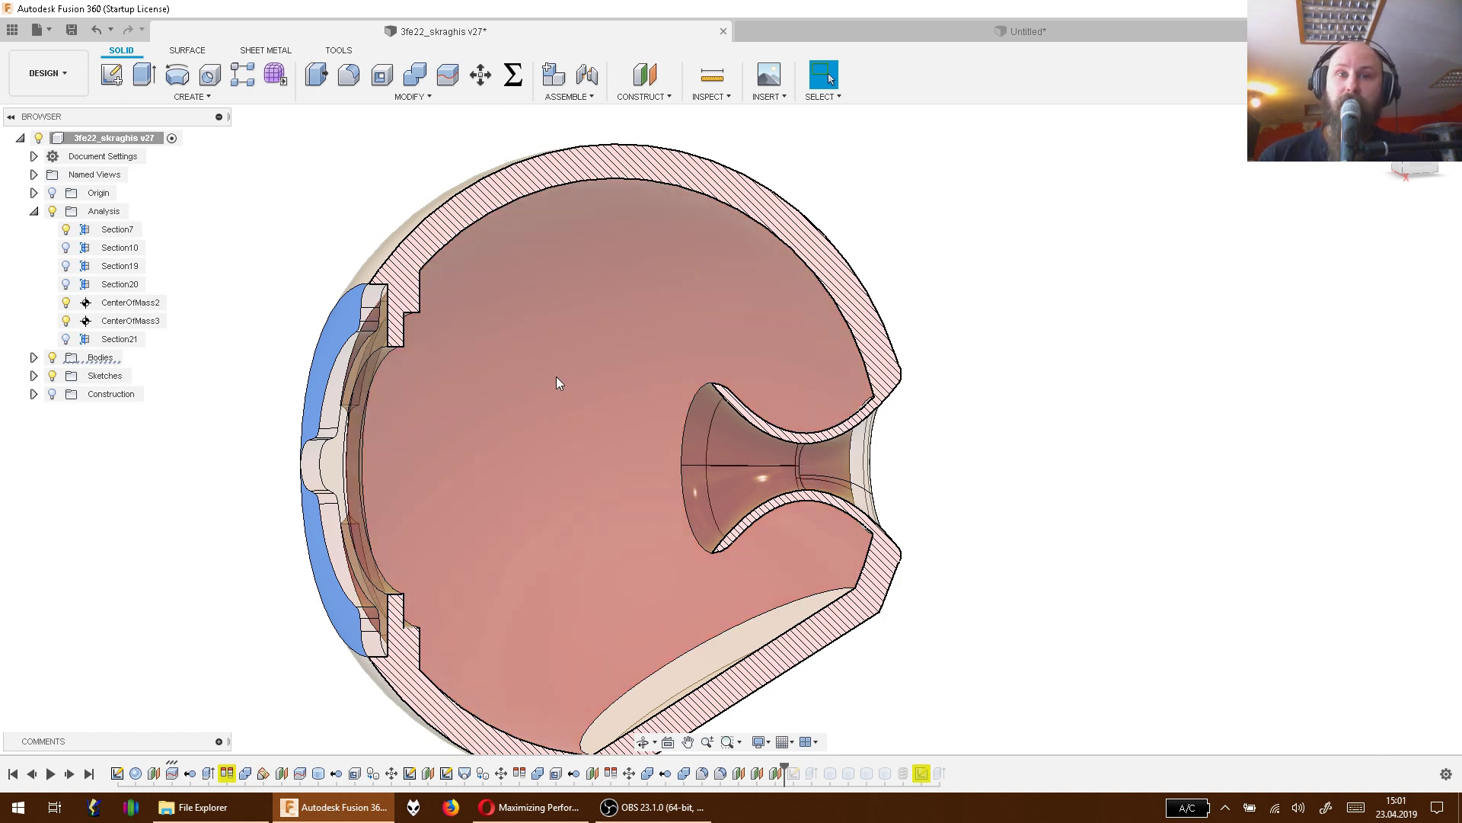
mouse_move(1256, 336)
left_mouse_down()
mouse_move(1130, 343)
mouse_move(1269, 349)
left_mouse_up()
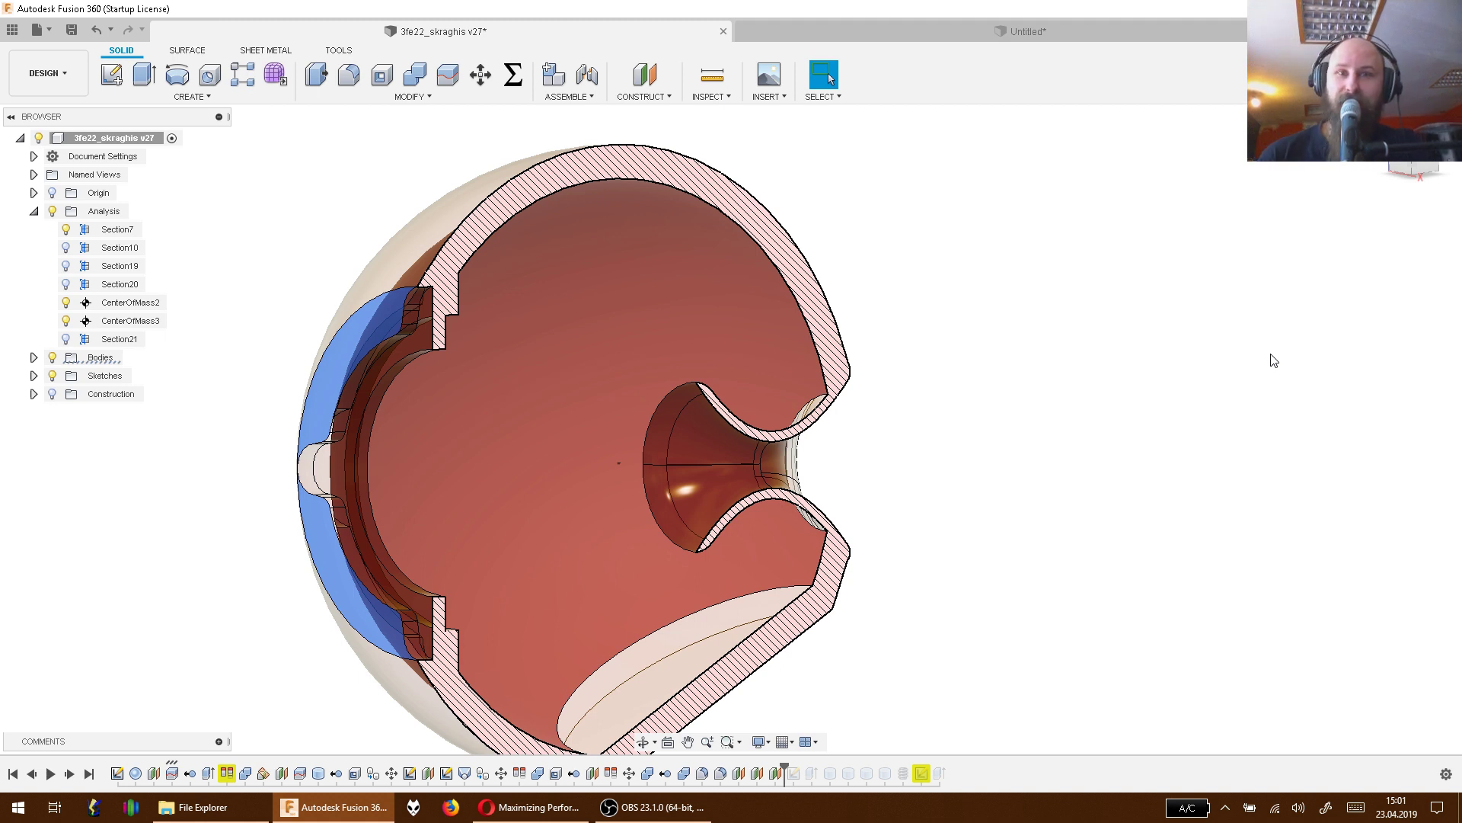
left_click_drag(1185, 399, 1084, 401)
left_click(1409, 164)
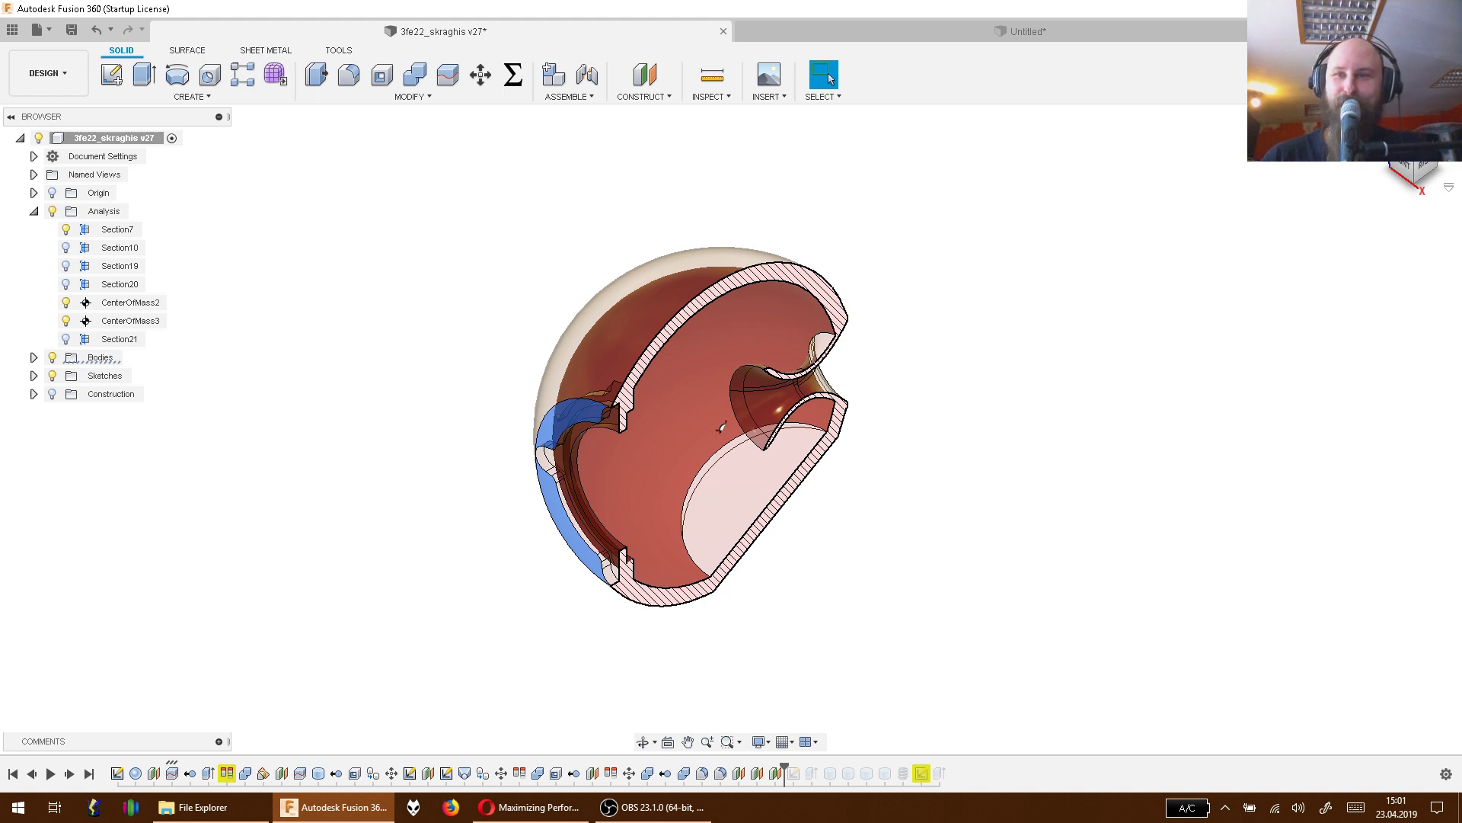
scroll(728, 401, "up", 5)
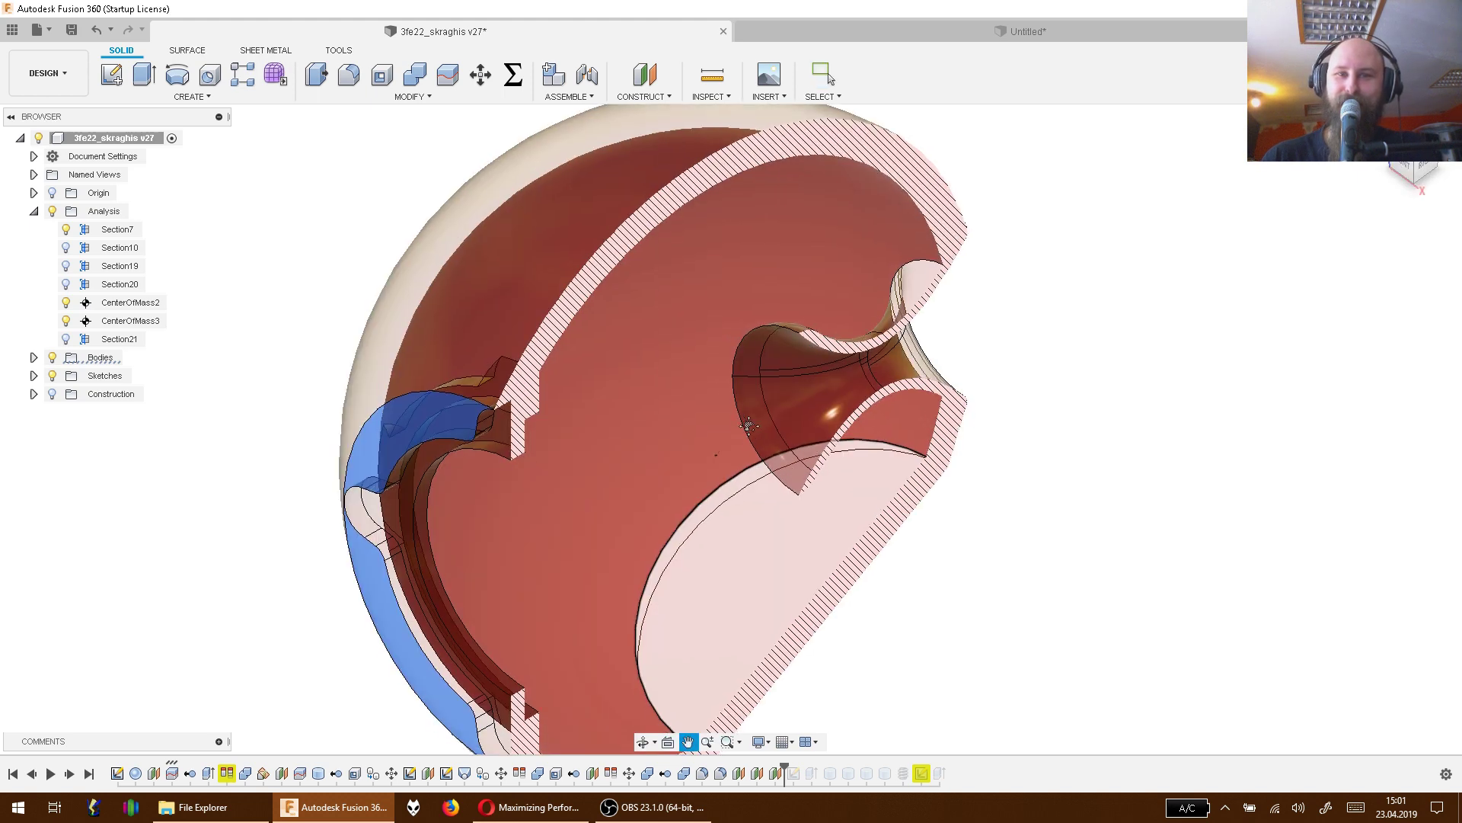
left_click_drag(840, 337, 797, 394)
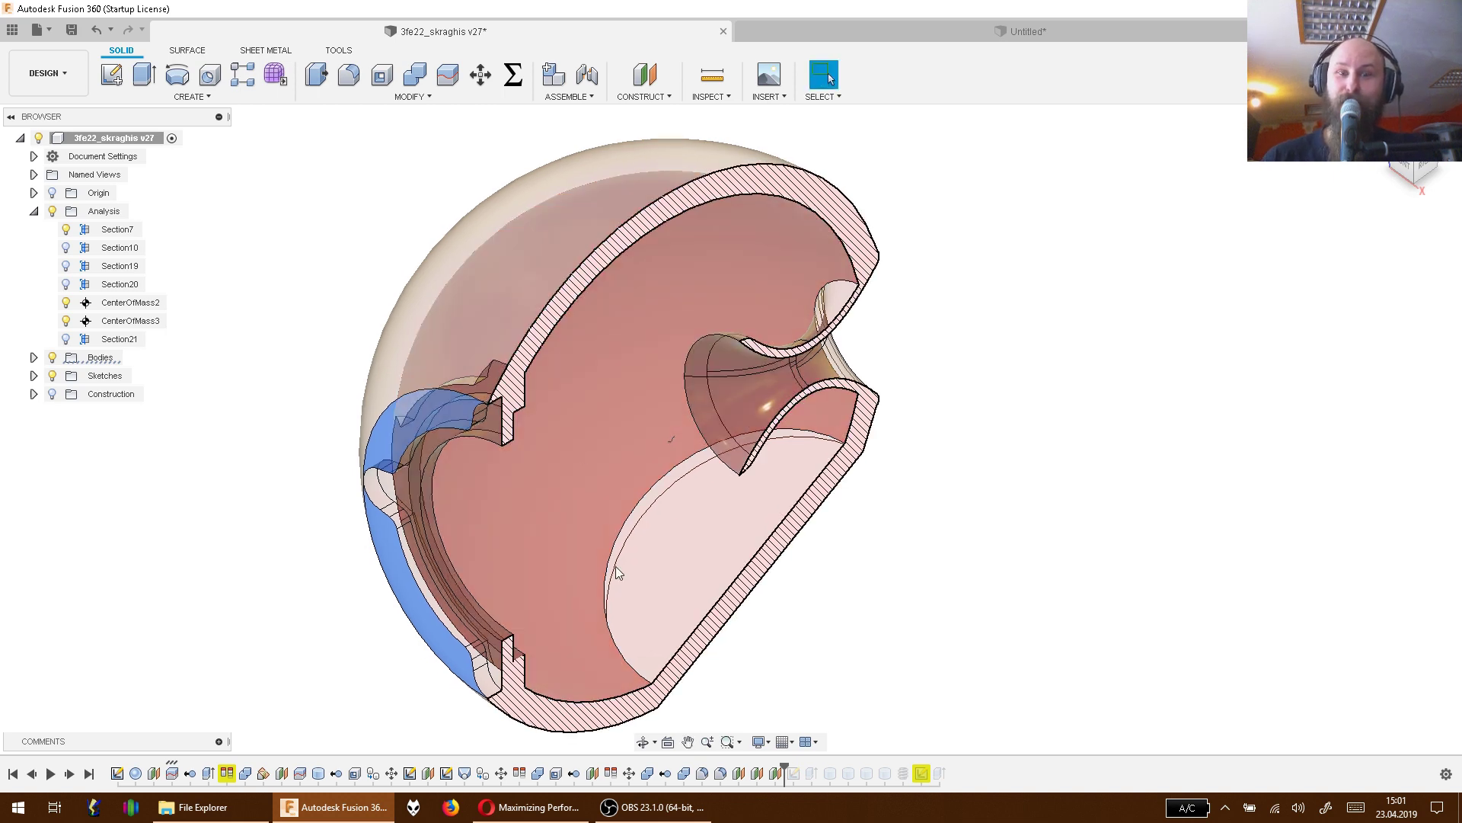
Switch to OBS Studio to reach its recording controls
left_click(667, 809)
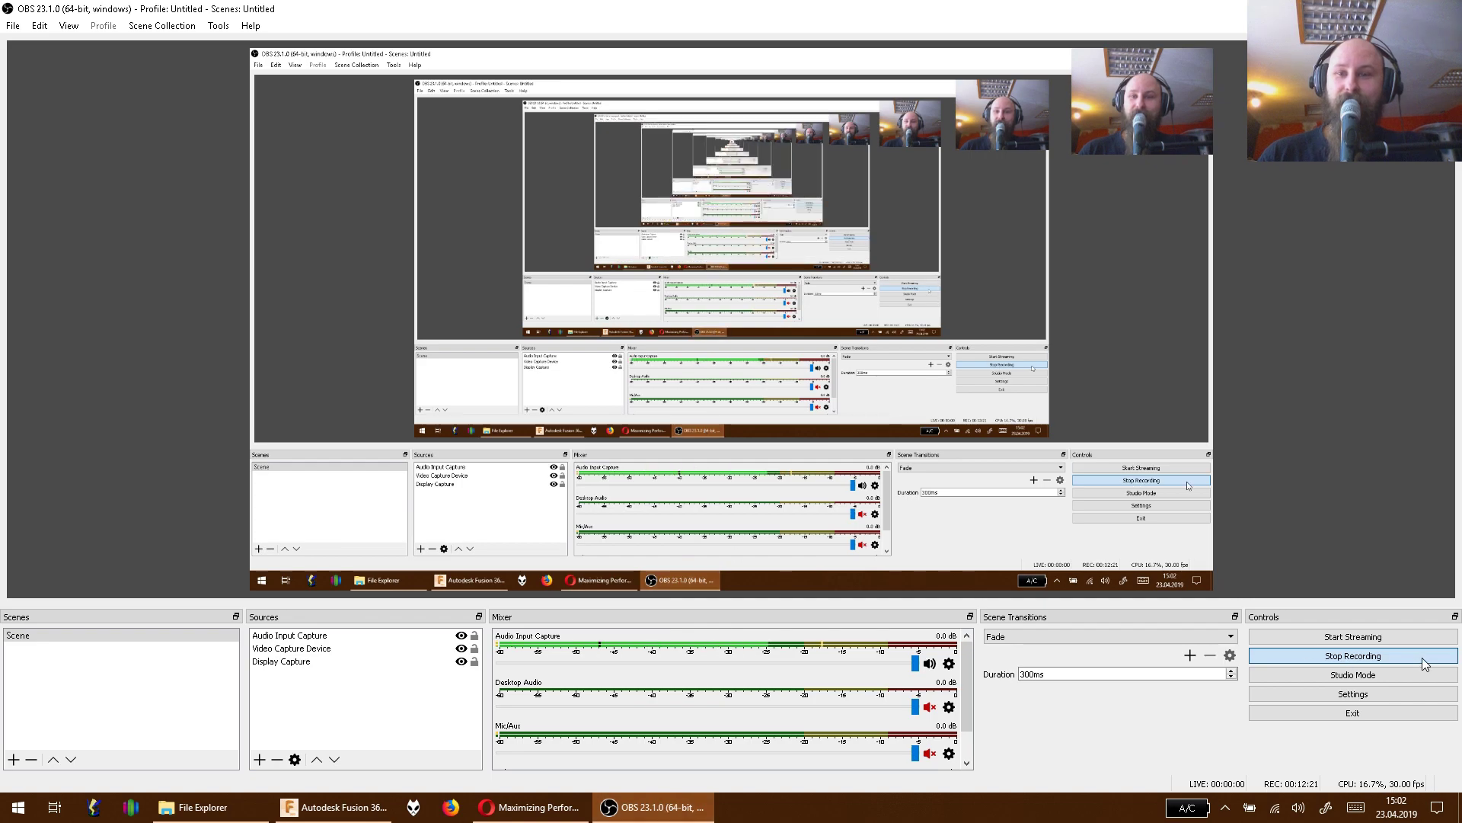